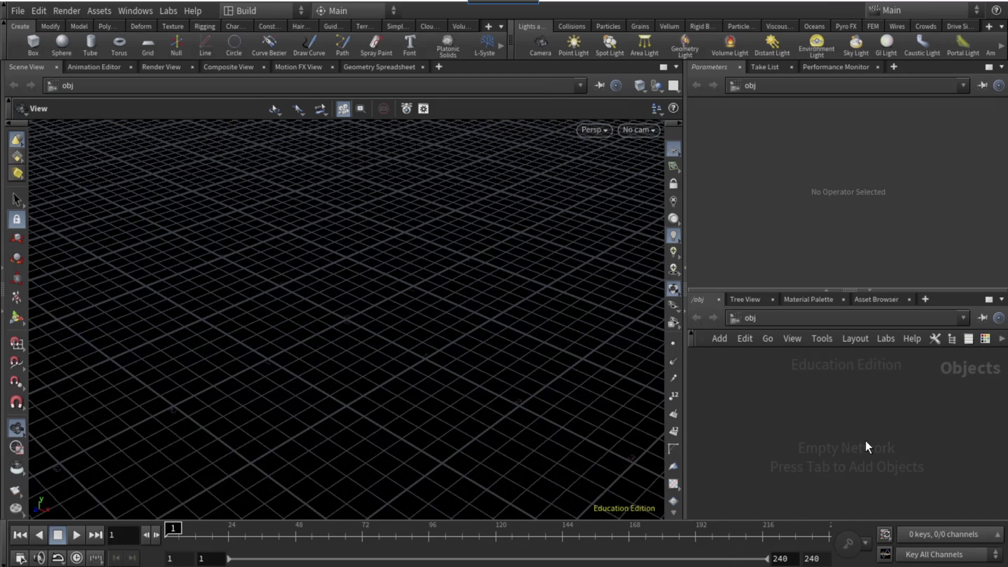
Create a Geometry object in the empty object network and go inside it.
{"action": "key", "text": "Tab"}
{"action": "type", "text": "g"}
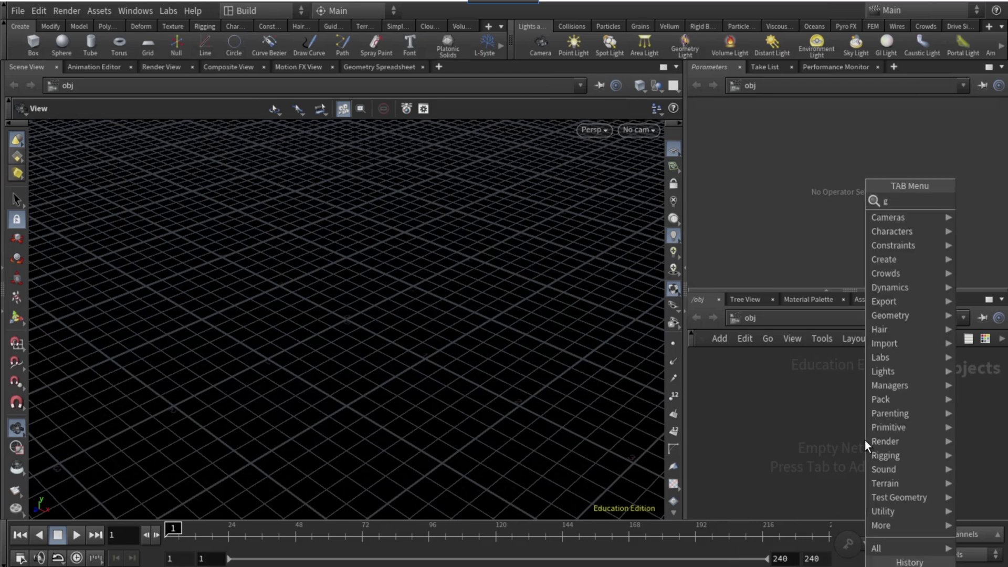
{"action": "key", "text": "Return"}
{"action": "left_click", "coordinate": [836, 420]}
{"action": "double_click", "coordinate": [837, 421]}
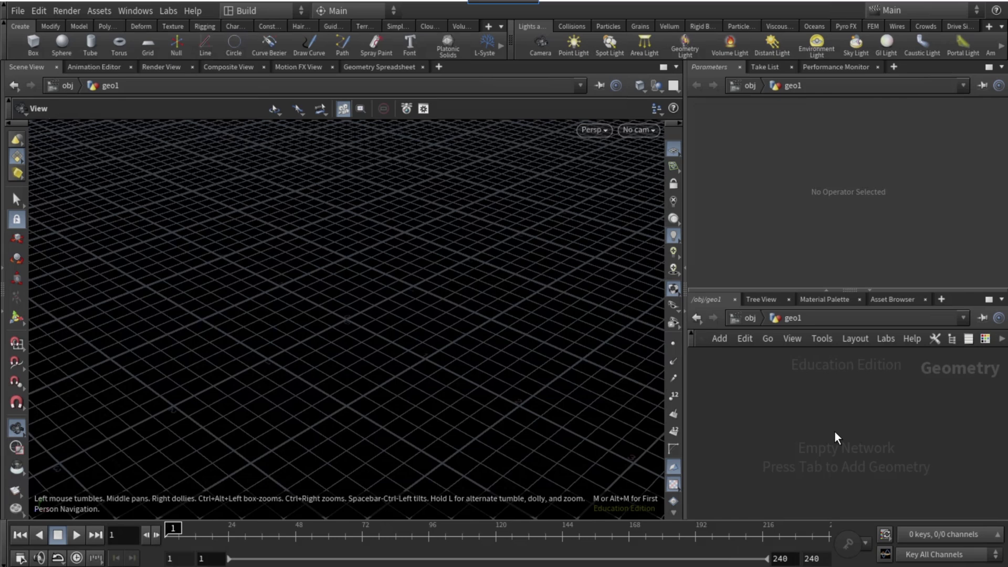
Add a Line node inside the geometry object and set its direction to 0, 0, 1.
{"action": "key", "text": "Tab"}
{"action": "key", "text": "Escape"}
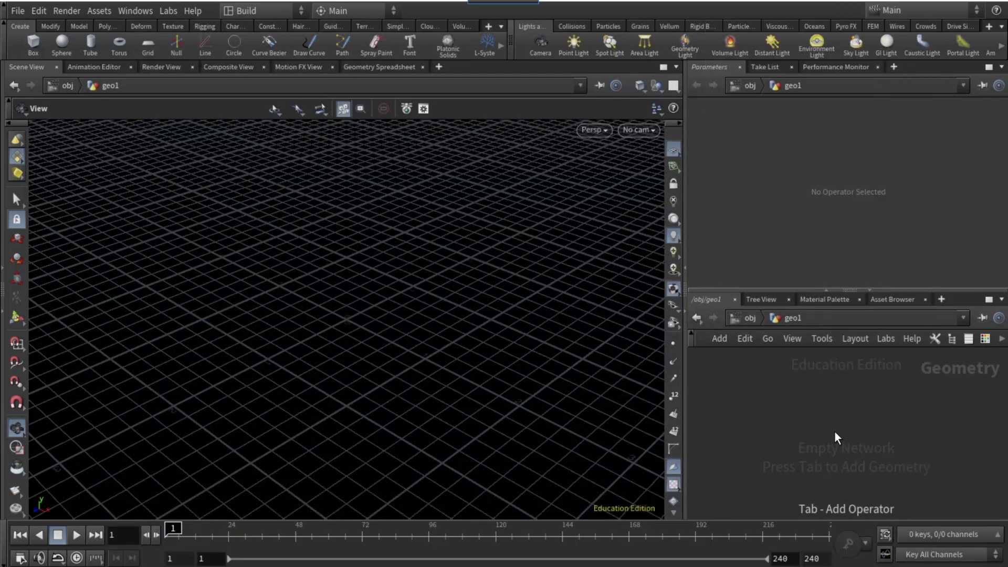
{"action": "left_click", "coordinate": [833, 430]}
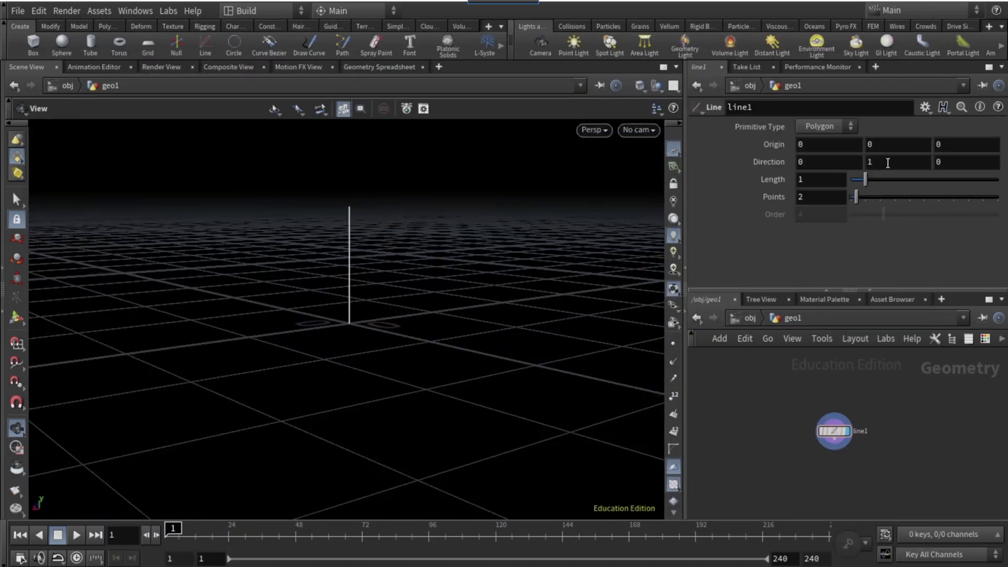
{"action": "left_click", "coordinate": [887, 163]}
{"action": "type", "text": "0"}
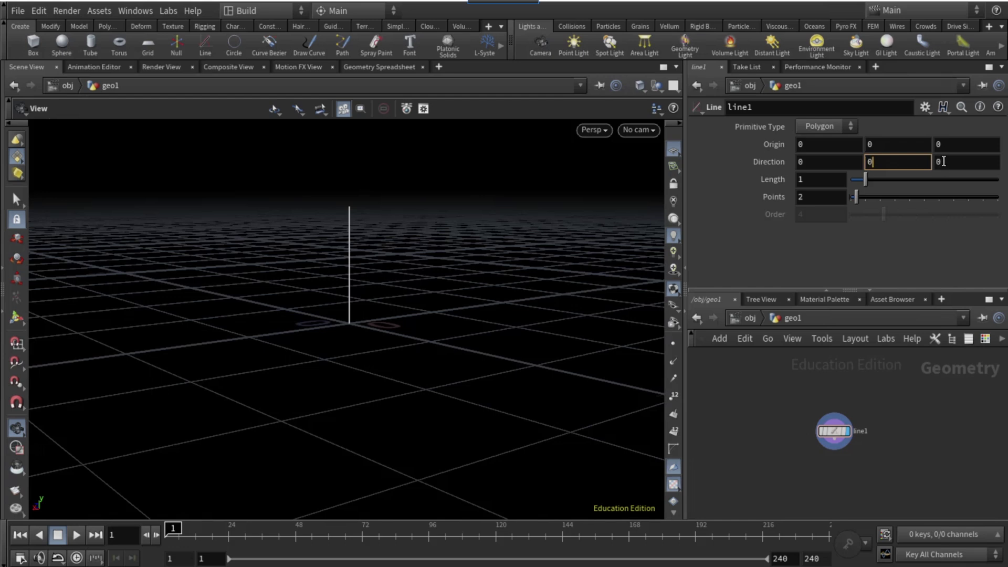
{"action": "left_click", "coordinate": [947, 161]}
{"action": "type", "text": "1"}
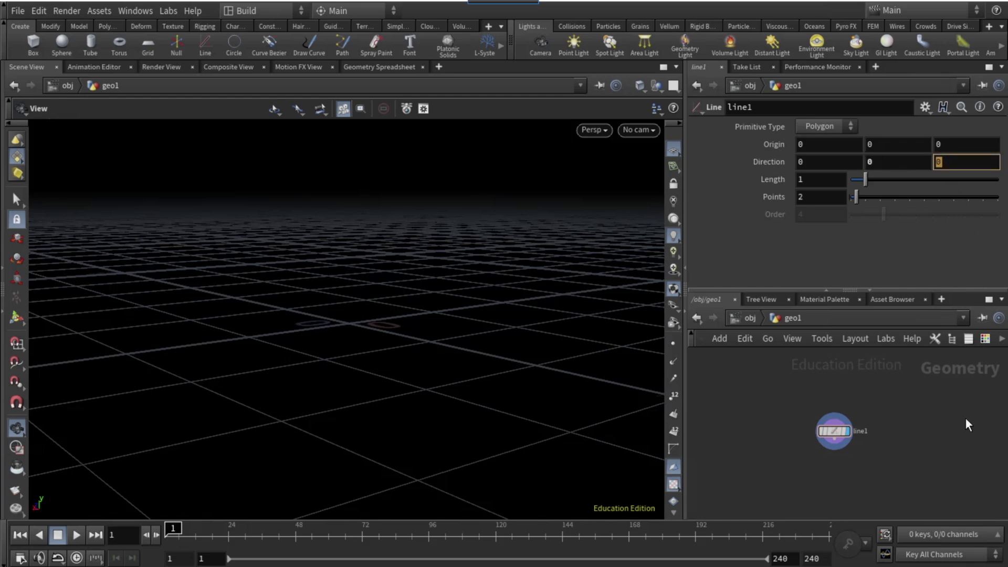
Set the line's length to 10 and its number of points to 50.
{"action": "left_click", "coordinate": [805, 180]}
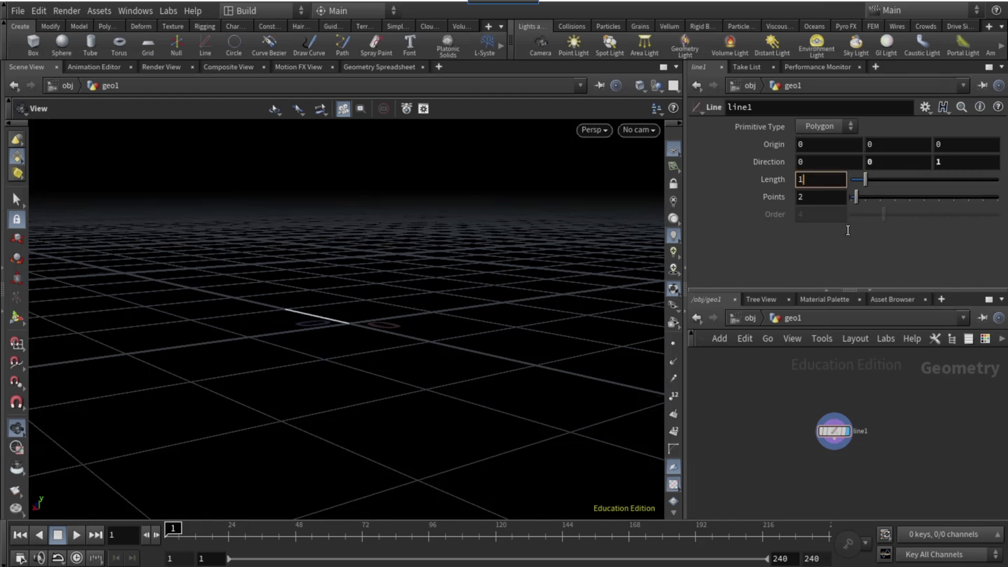
{"action": "type", "text": "0"}
{"action": "key", "text": "Return"}
{"action": "left_click", "coordinate": [802, 197]}
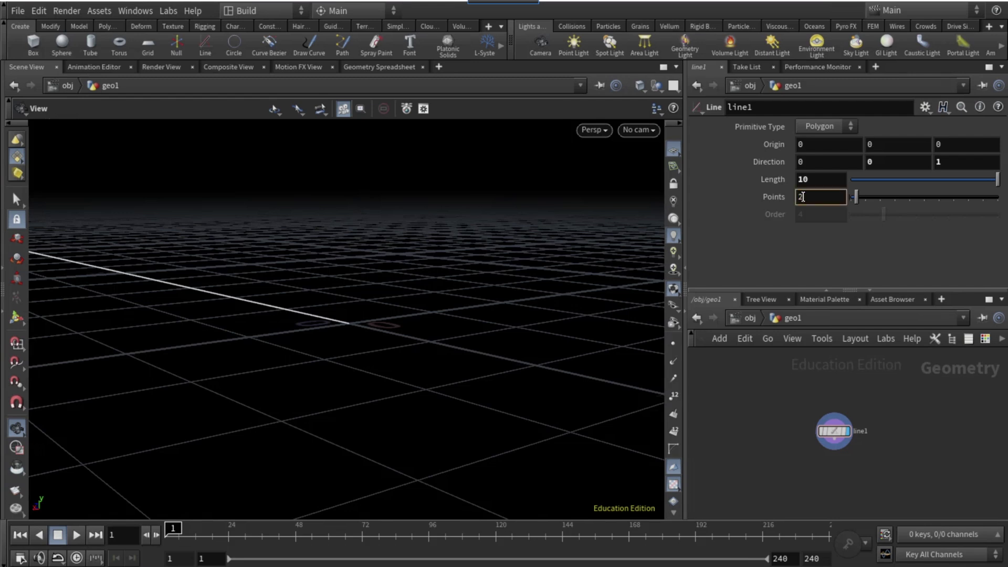
{"action": "type", "text": "50"}
{"action": "key", "text": "Return"}
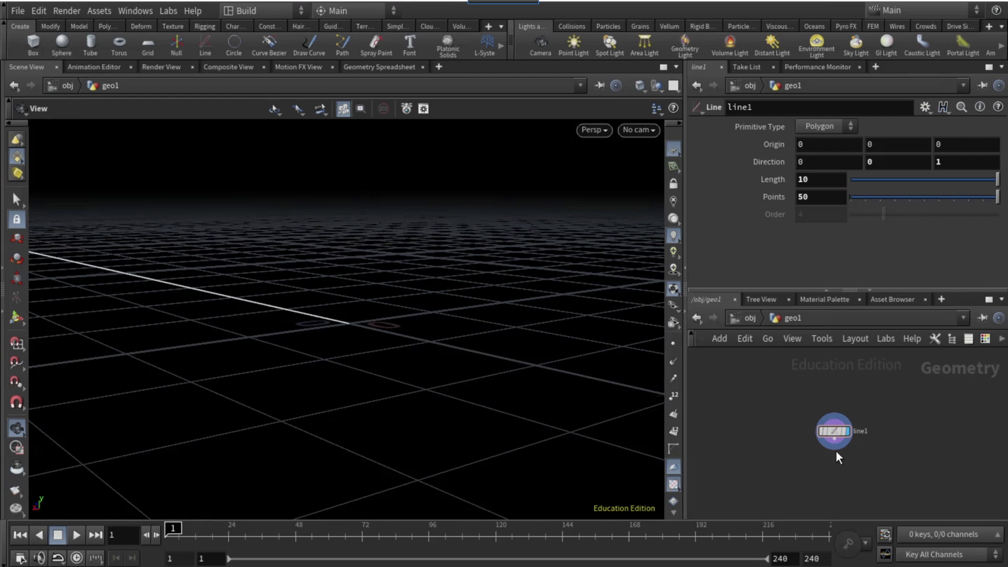
Attach a Group node to the line's output and name its group "pin".
{"action": "left_click", "coordinate": [836, 451]}
{"action": "key", "text": "Tab"}
{"action": "type", "text": "gr"}
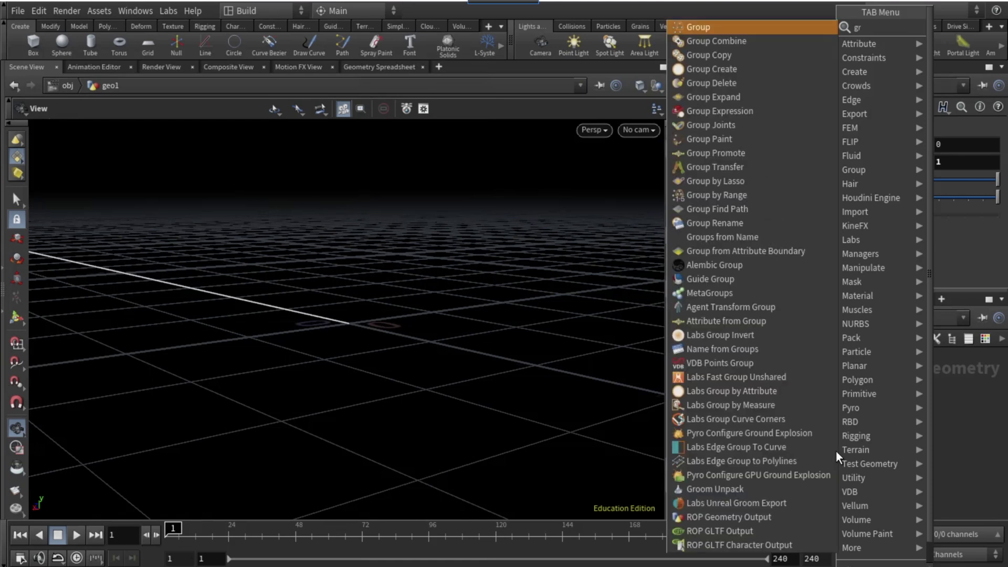
{"action": "key", "text": "Return"}
{"action": "double_click", "coordinate": [829, 127]}
{"action": "type", "text": "pin"}
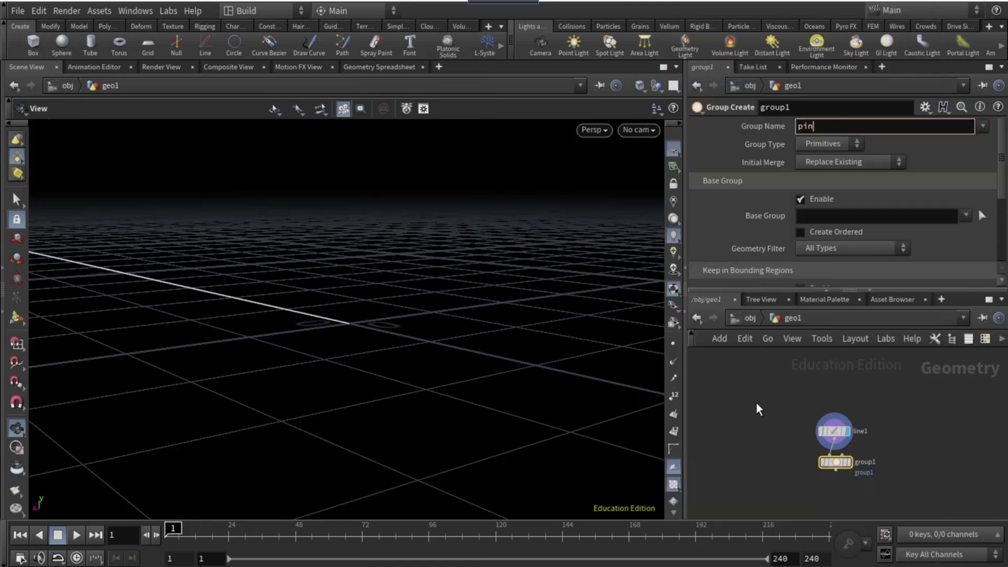
{"action": "key", "text": "Return"}
Set the pin group's type to Points and its base group to 0.
{"action": "left_click", "coordinate": [827, 144]}
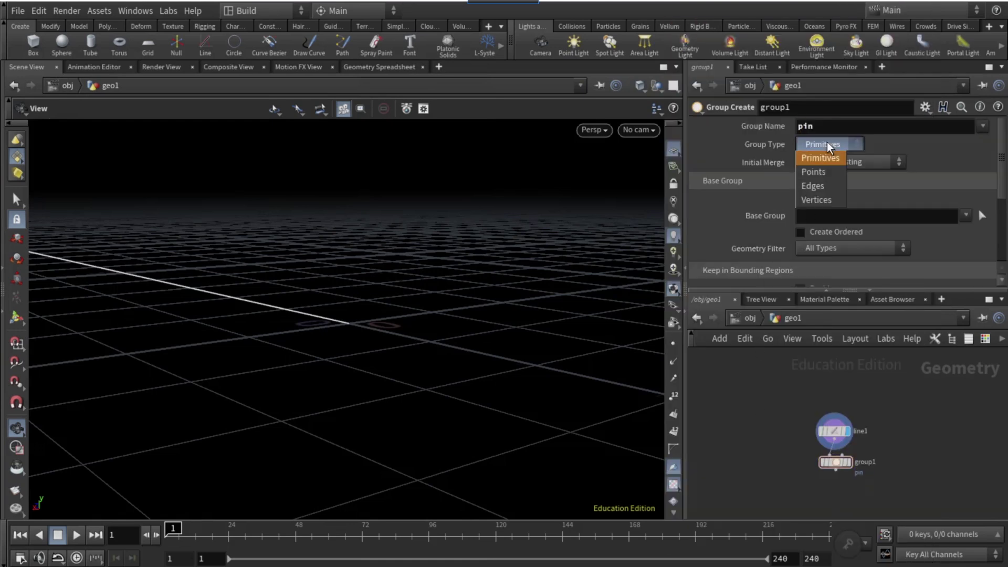
{"action": "left_click", "coordinate": [820, 172]}
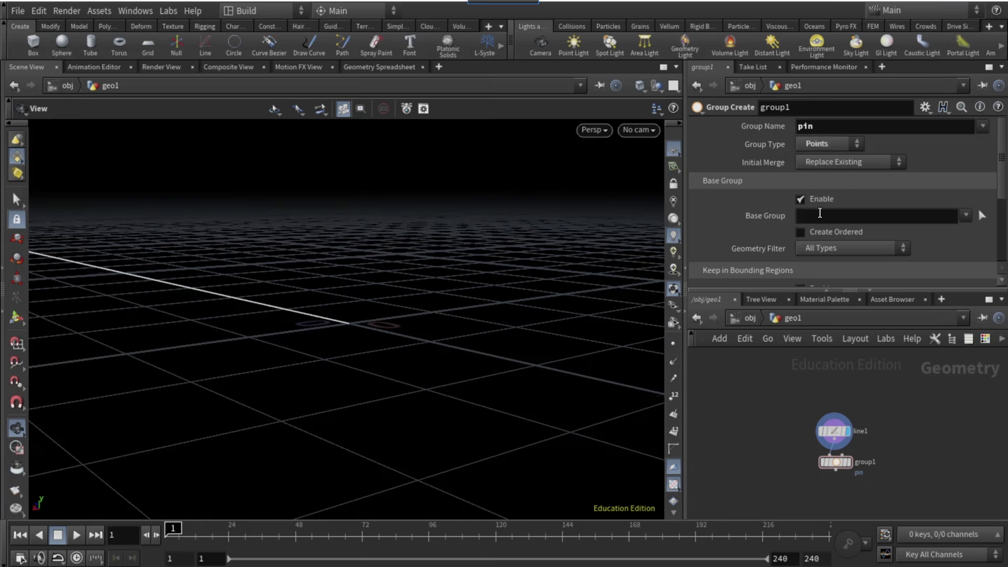
{"action": "type", "text": "0"}
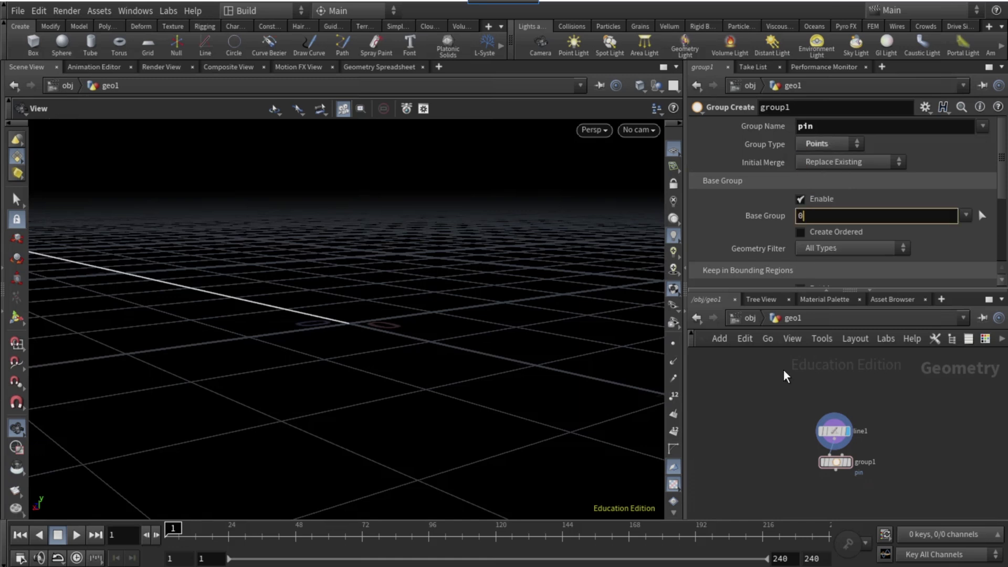
Attach a Transform node to the group node's output.
{"action": "left_click", "coordinate": [836, 395]}
{"action": "key", "text": "Tab"}
{"action": "type", "text": "t"}
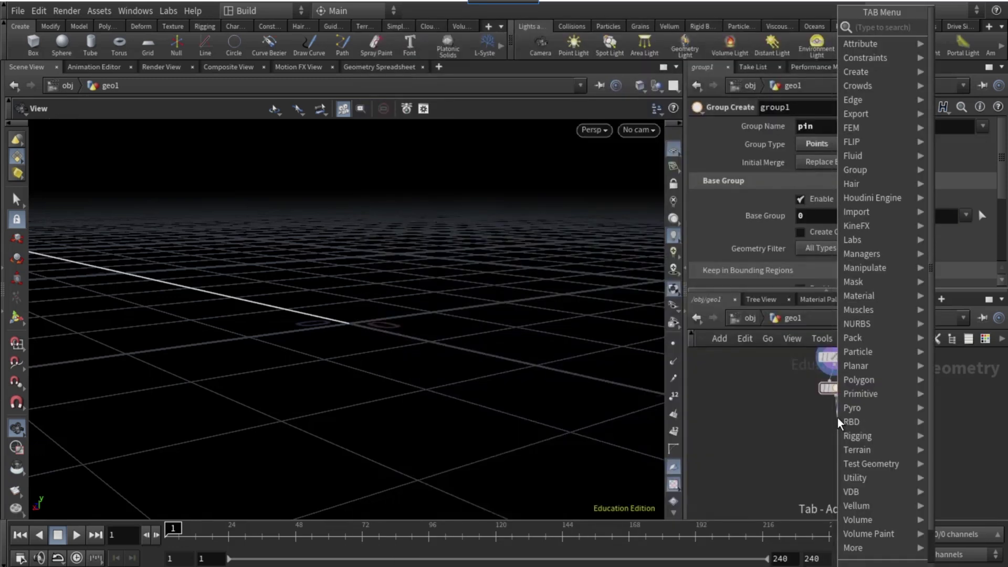
{"action": "type", "text": "ransform"}
{"action": "key", "text": "Return"}
{"action": "left_click", "coordinate": [837, 418]}
Drive the Transform node's X translation with the expression sin($F*14) and preview the motion in real time.
{"action": "double_click", "coordinate": [828, 179]}
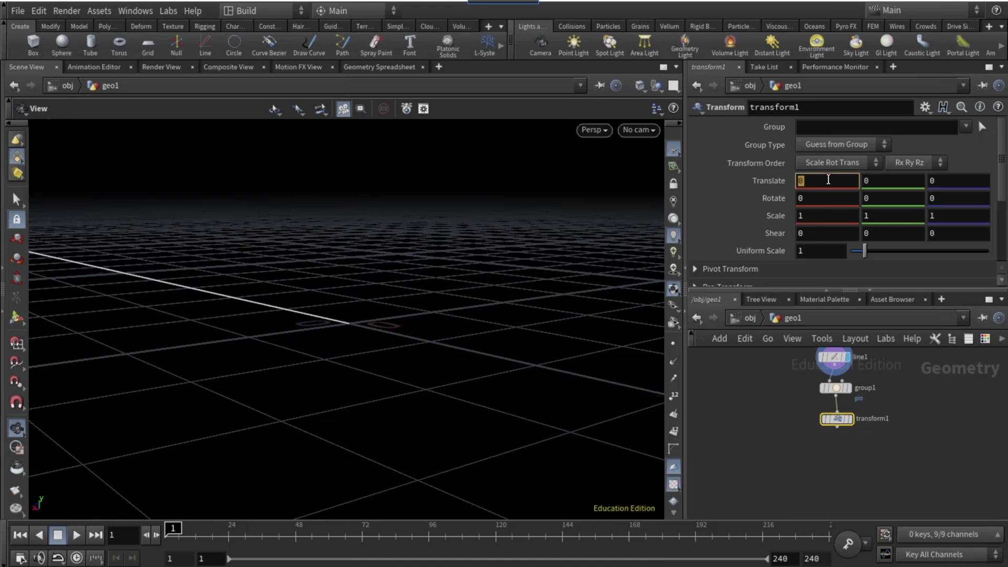
{"action": "type", "text": "sin($F*14)"}
{"action": "key", "text": "Return"}
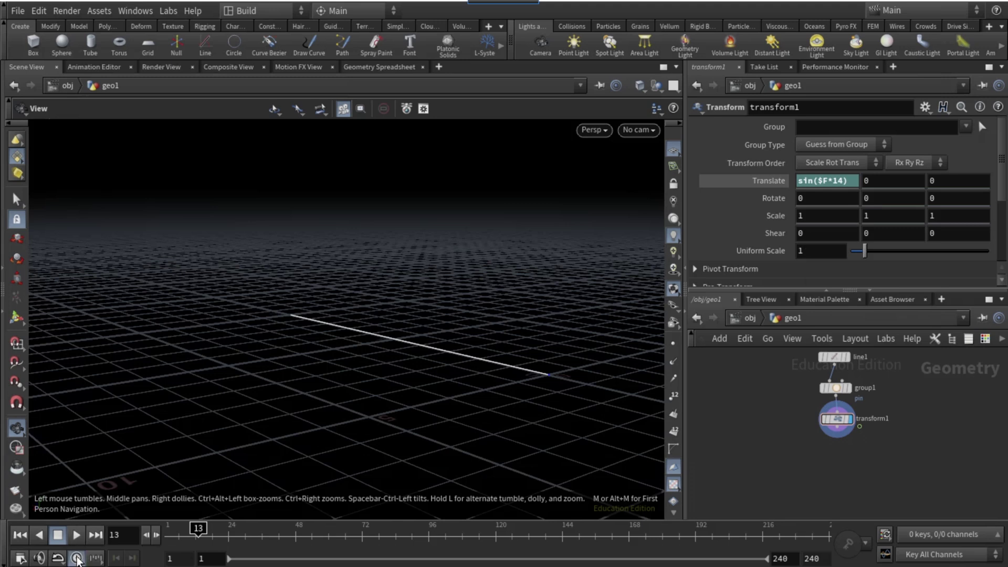
{"action": "left_click", "coordinate": [78, 535]}
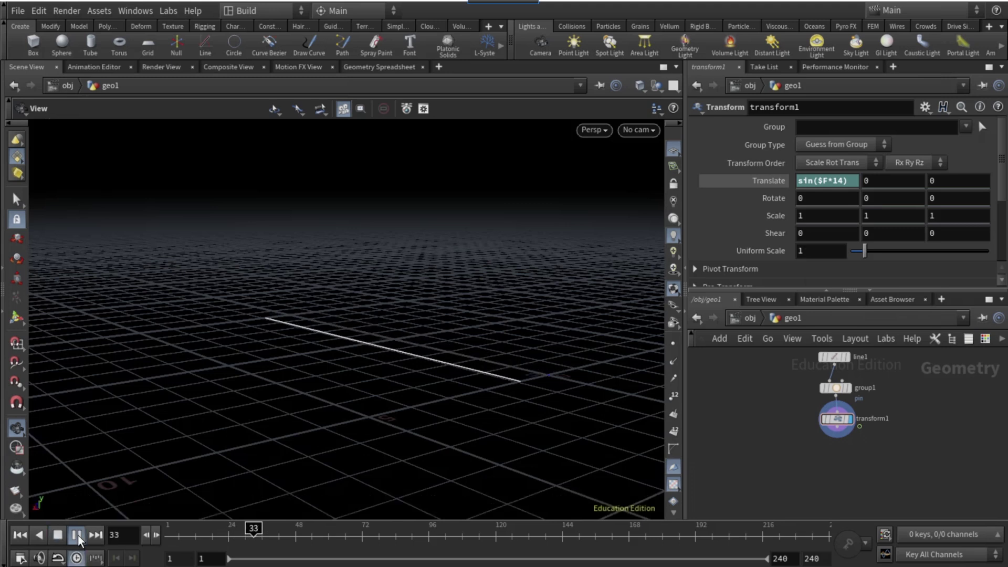
{"action": "left_click", "coordinate": [58, 535]}
Reuse the X translation expression for Y translation, changing it to sin($F*6).
{"action": "left_click", "coordinate": [820, 180]}
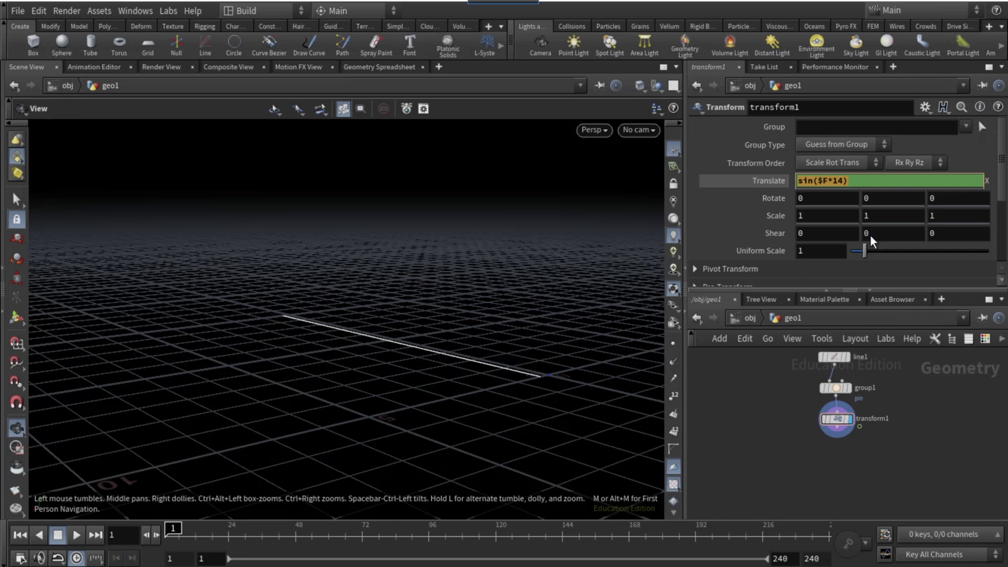
{"action": "key", "text": "Return"}
{"action": "left_click", "coordinate": [840, 180]}
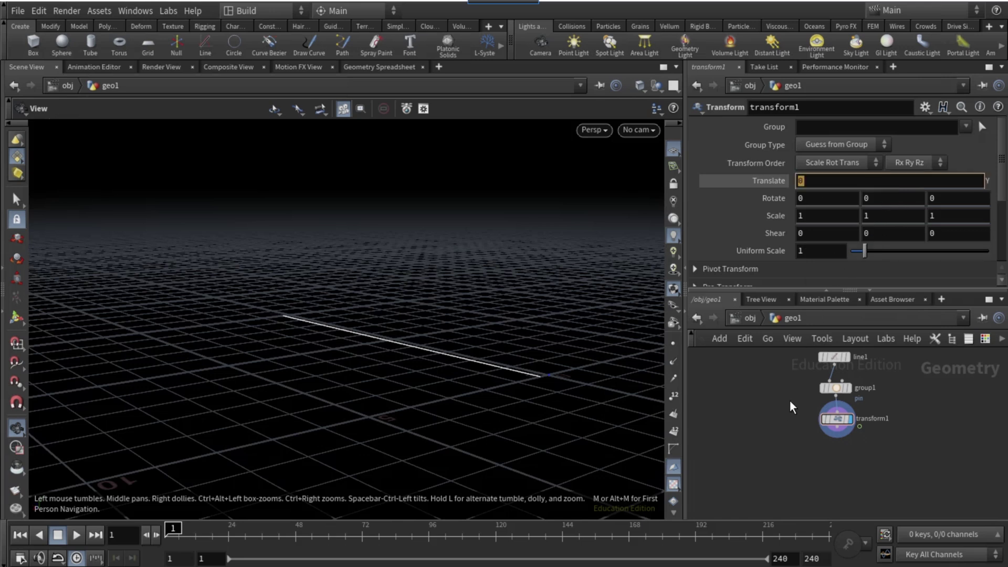
{"action": "key", "text": "End"}
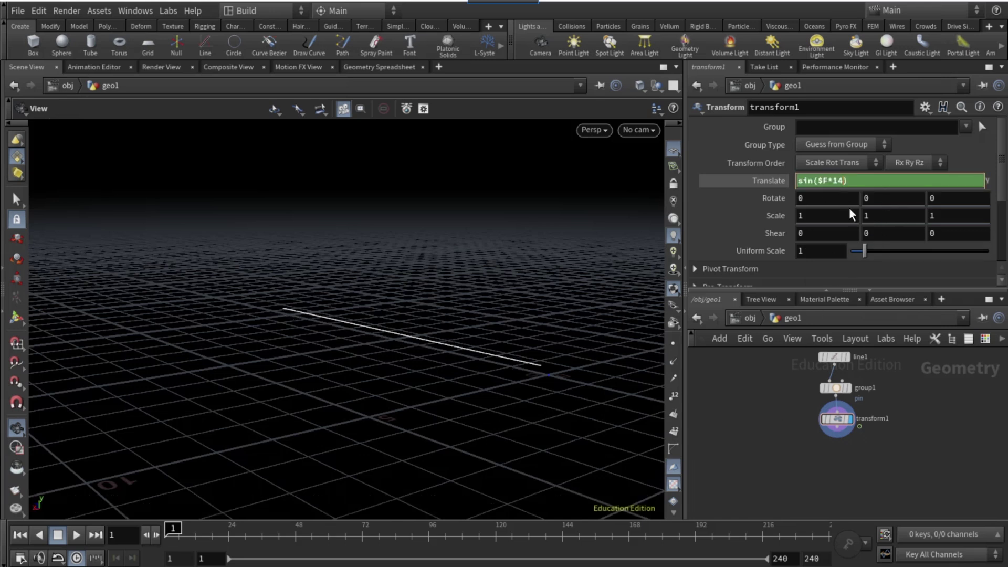
{"action": "key", "text": "Left"}
{"action": "key", "text": "BackSpace"}
{"action": "key", "text": "BackSpace"}
{"action": "type", "text": "6"}
{"action": "key", "text": "Return"}
Copy the Y translation expression to Z translation and change it to cos($F*6).
{"action": "left_click", "coordinate": [897, 182]}
{"action": "key", "text": "ctrl+c"}
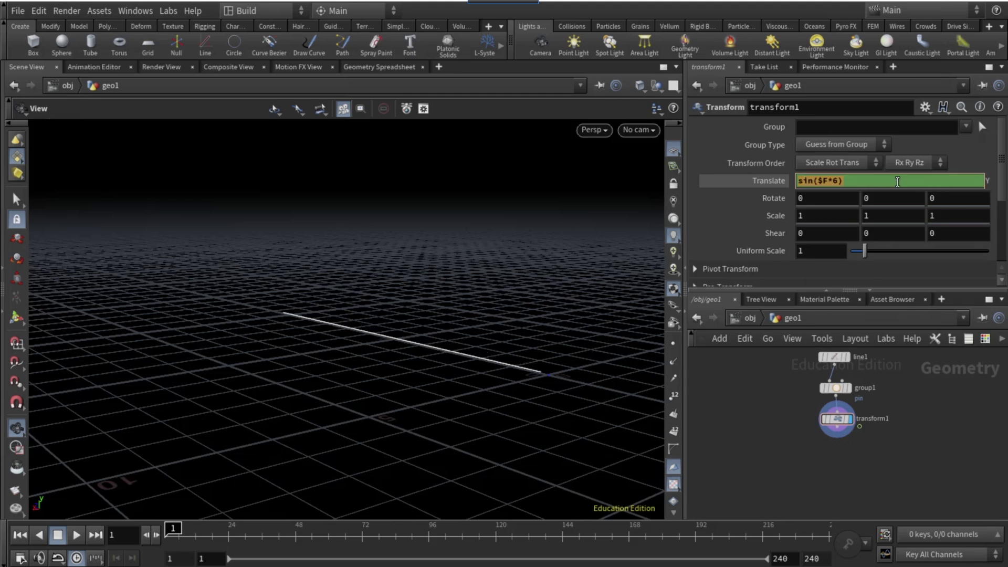
{"action": "key", "text": "Return"}
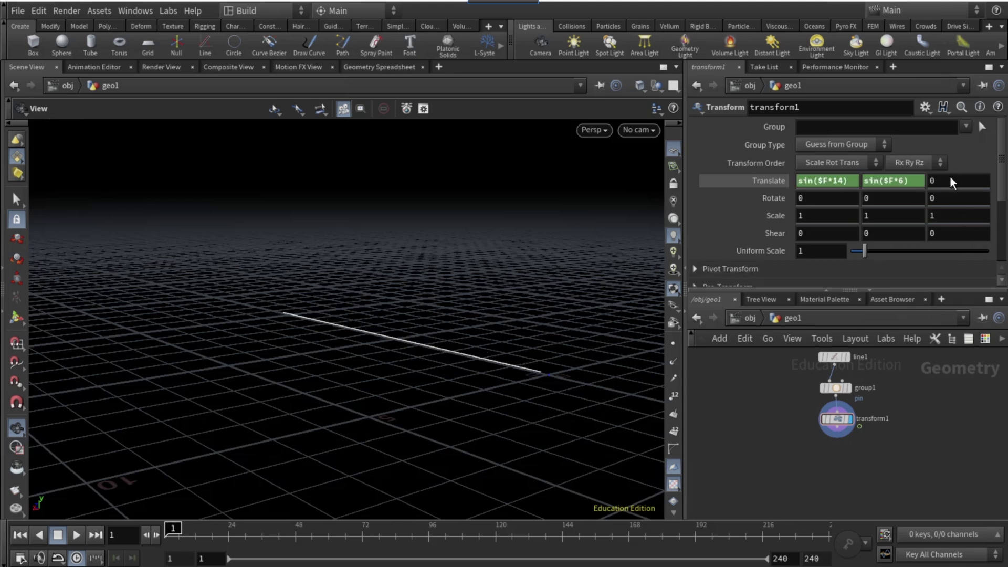
{"action": "left_click", "coordinate": [948, 179]}
{"action": "key", "text": "ctrl+v"}
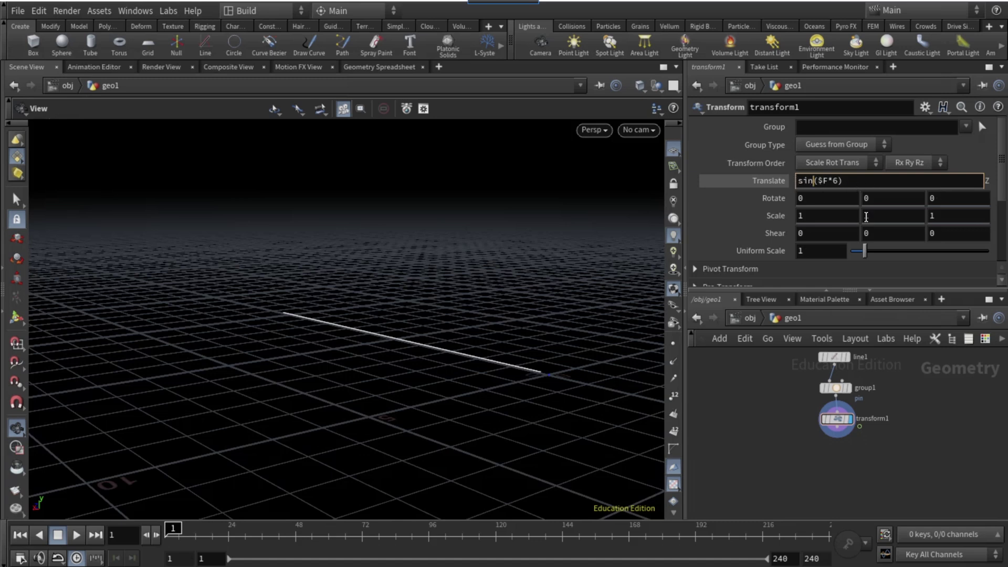
{"action": "key", "text": "BackSpace"}
{"action": "key", "text": "BackSpace"}
{"action": "key", "text": "BackSpace"}
{"action": "type", "text": "cos"}
{"action": "key", "text": "Return"}
Attach a Vellum Configure Hair node to the Transform node's output.
{"action": "left_click", "coordinate": [836, 436]}
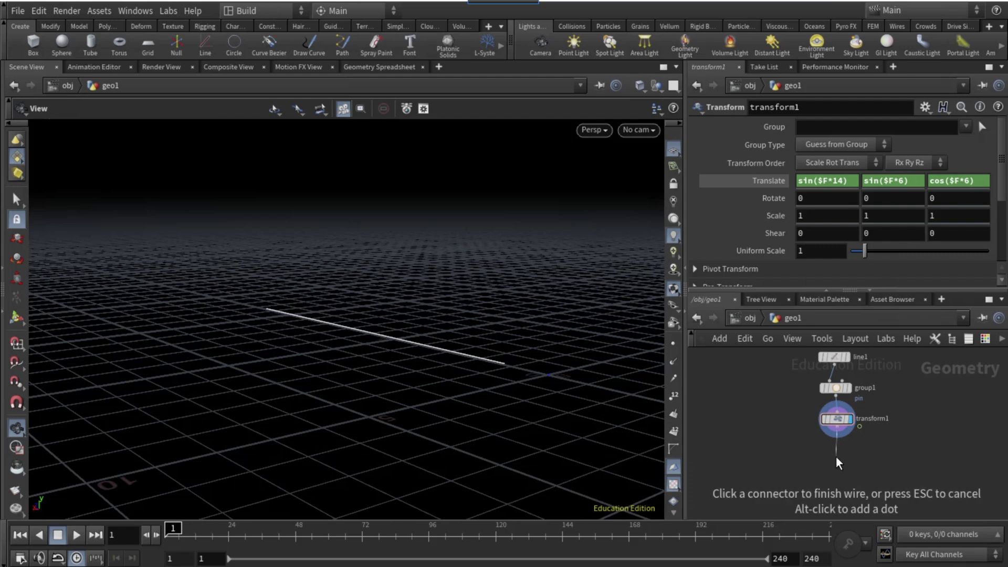
{"action": "key", "text": "Tab"}
{"action": "type", "text": "v"}
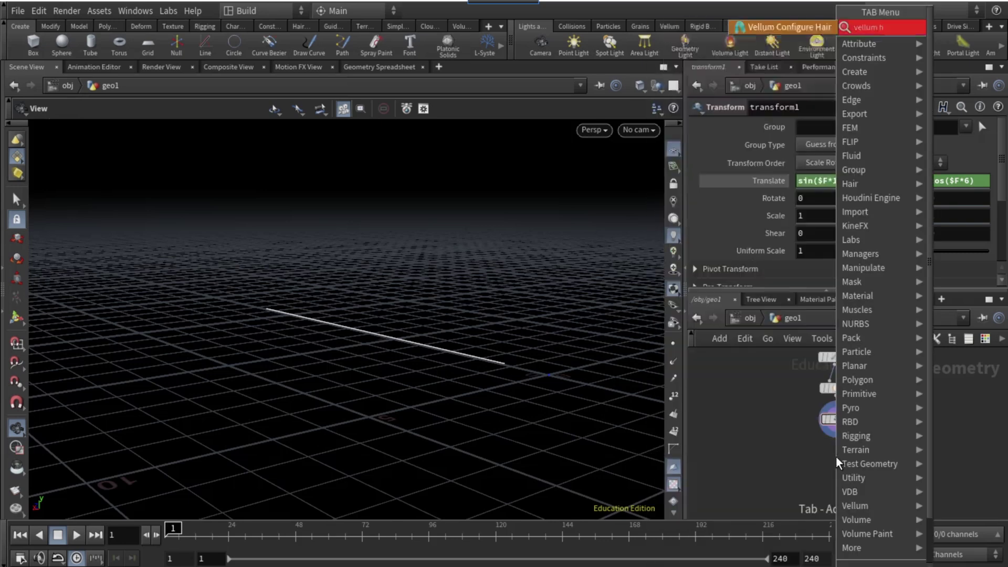
{"action": "key", "text": "Return"}
Set the Vellum hair's pin points to the pin group with Match Animation enabled.
{"action": "scroll", "coordinate": [747, 226], "scroll_direction": "down", "scroll_amount": 2}
{"action": "scroll", "coordinate": [748, 223], "scroll_direction": "down", "scroll_amount": 3}
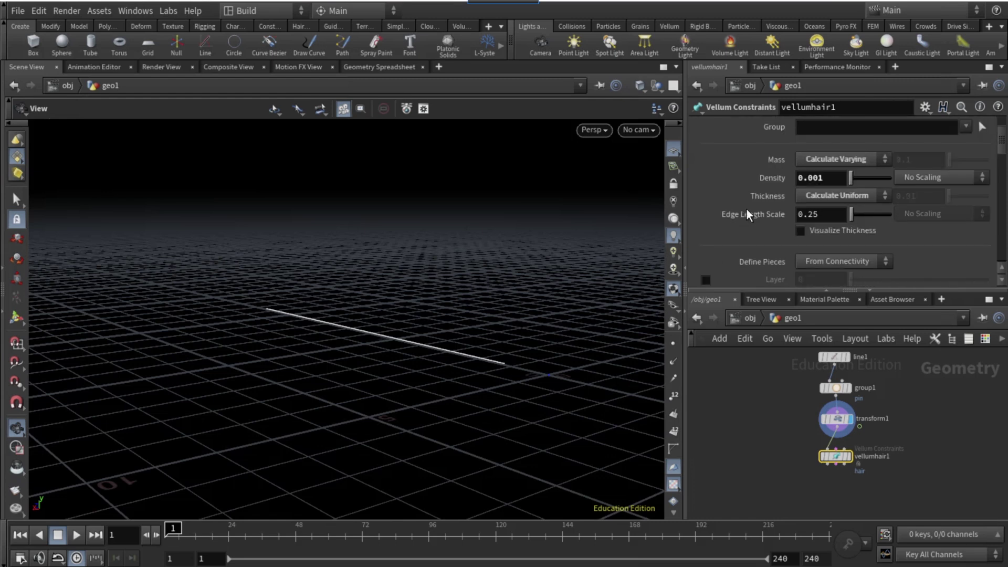
{"action": "scroll", "coordinate": [748, 222], "scroll_direction": "down", "scroll_amount": 3}
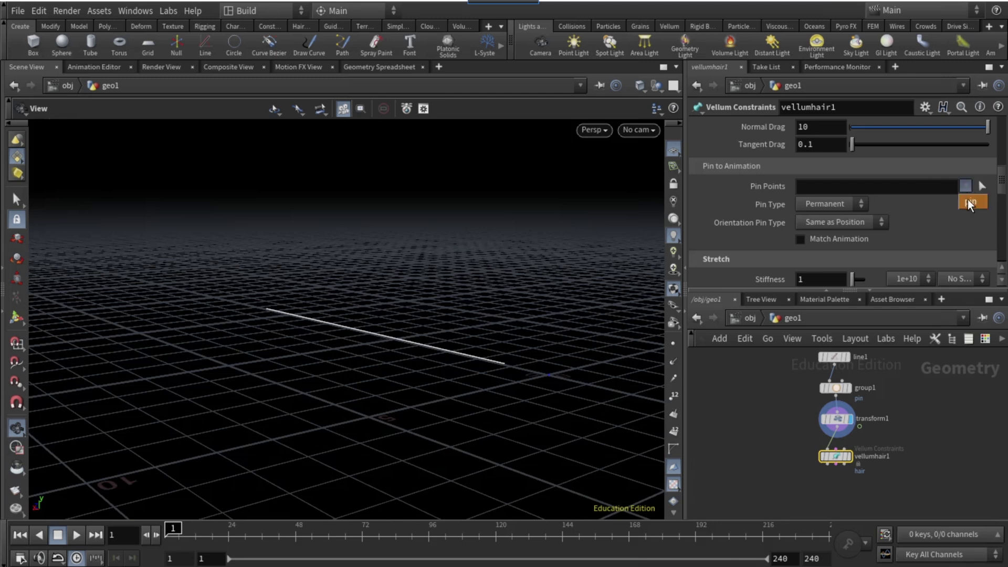
{"action": "left_click", "coordinate": [969, 202]}
Attach a Vellum Solver node to the Vellum hair node's outputs.
{"action": "left_click", "coordinate": [828, 465]}
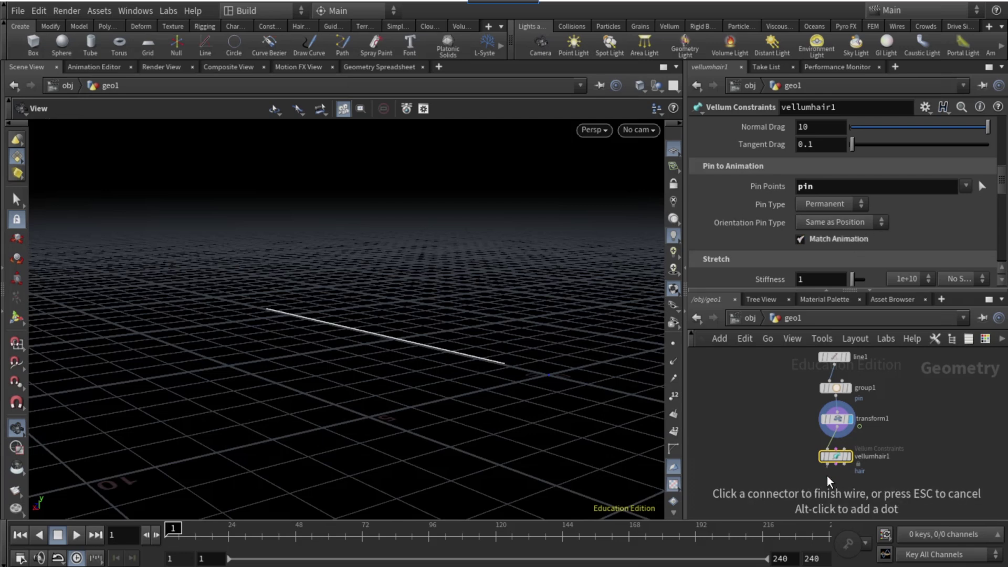
{"action": "key", "text": "Tab"}
{"action": "type", "text": "ve"}
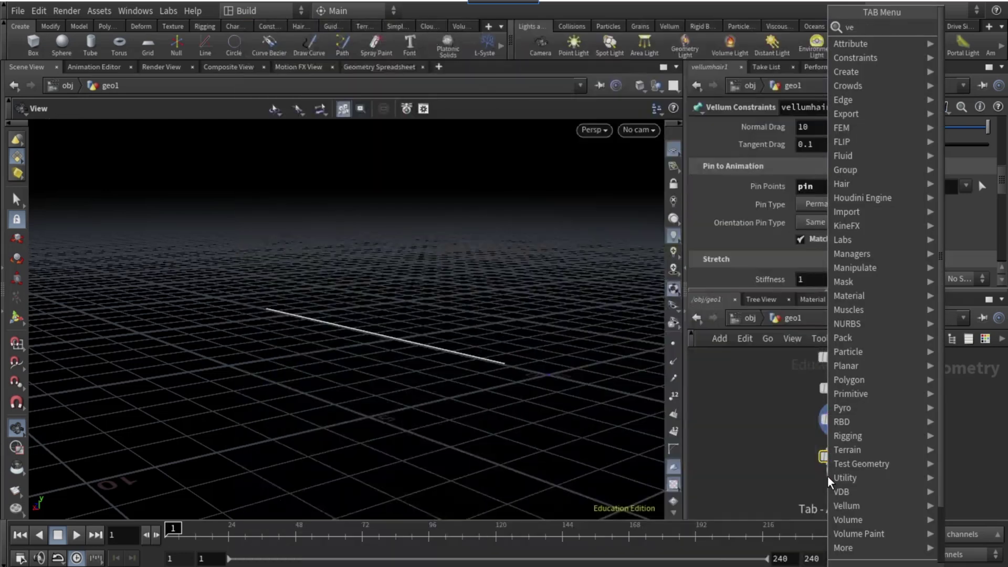
{"action": "left_click", "coordinate": [835, 478]}
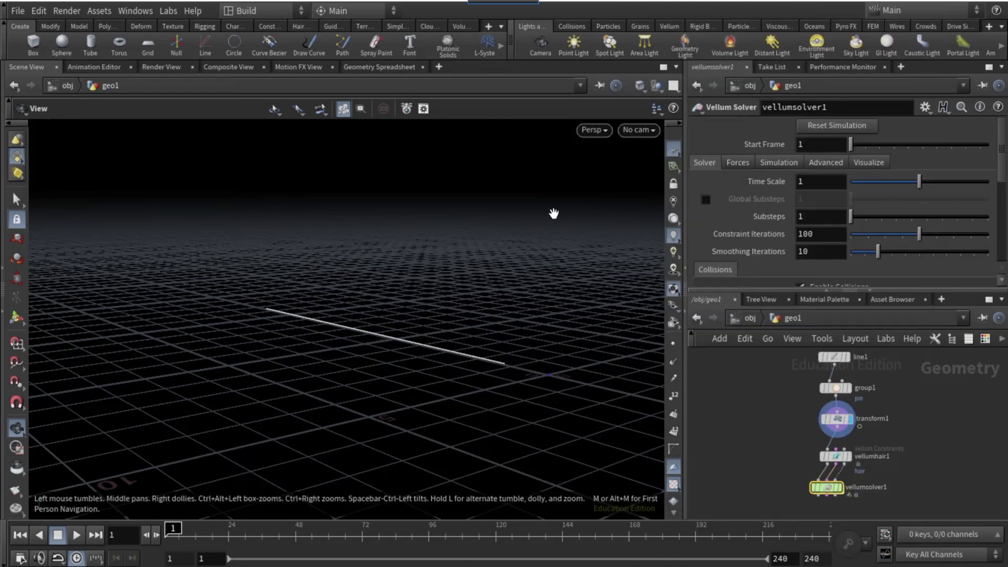
Create a new camera from the current view, lock it to the view, and reframe the line.
{"action": "left_click", "coordinate": [644, 129]}
{"action": "left_click", "coordinate": [643, 170]}
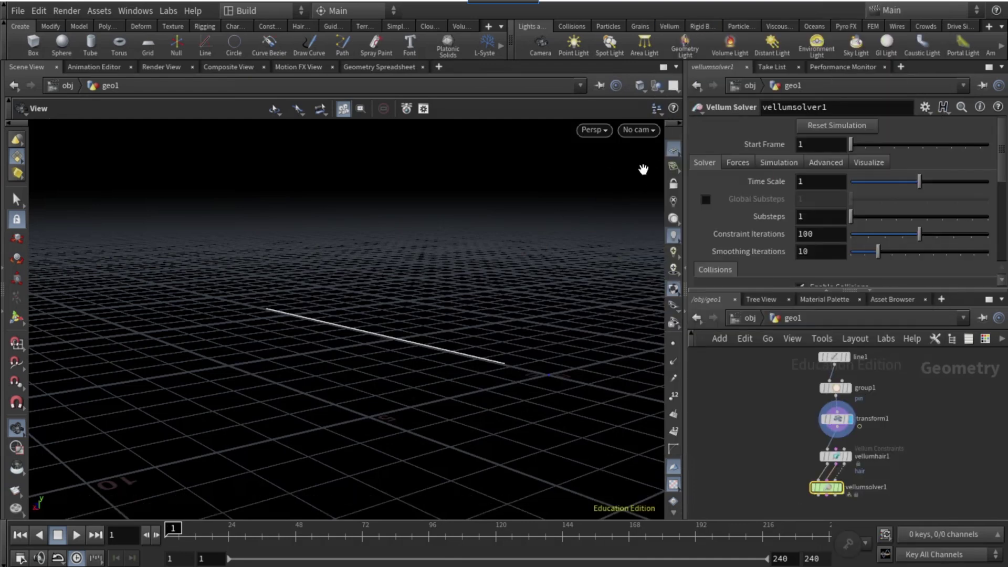
{"action": "left_click", "coordinate": [672, 183]}
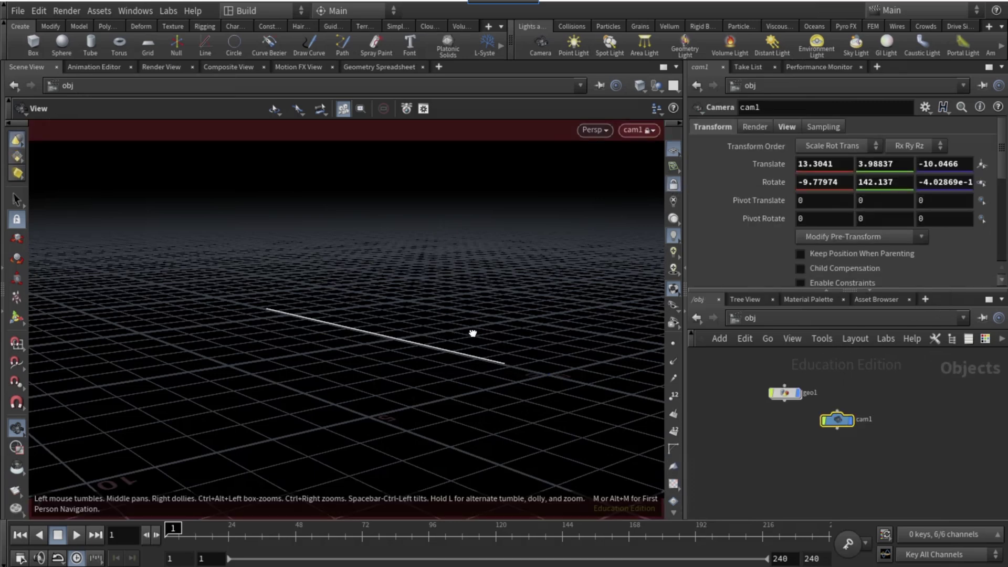
{"action": "left_click_drag", "start_coordinate": [472, 333], "coordinate": [521, 316]}
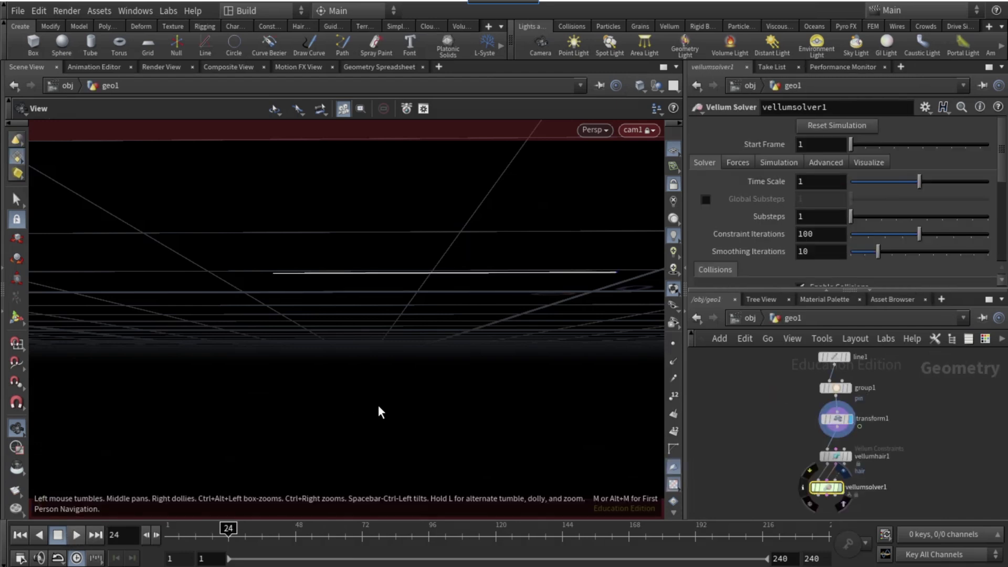
Display the Vellum Solver's result and play the simulation while reframing the camera on the swinging line.
{"action": "key", "text": "Up"}
{"action": "left_click_drag", "start_coordinate": [398, 399], "coordinate": [448, 420]}
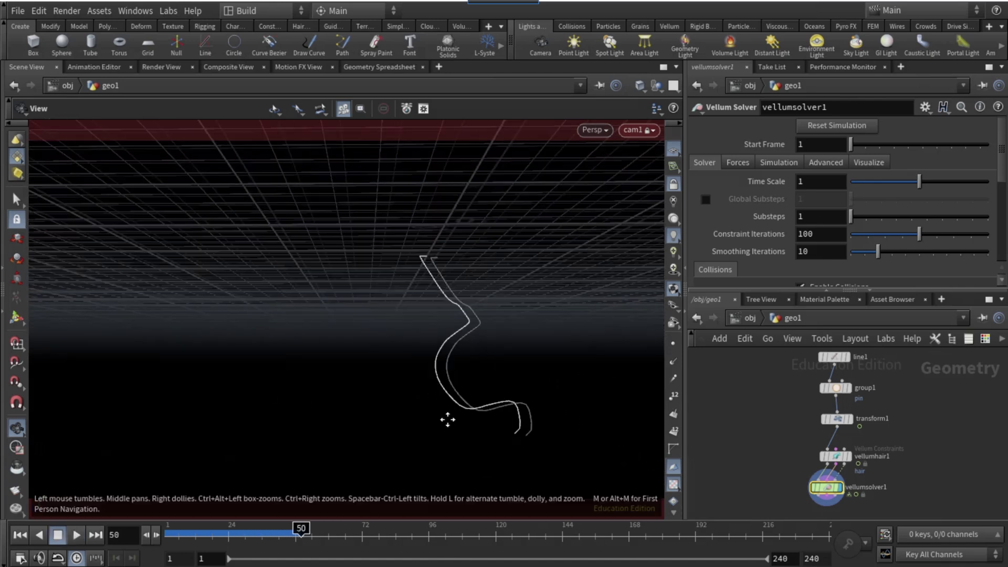
Play the simulation on to frame 68, stop it, and append a Smooth node to the Vellum Solver.
{"action": "left_click", "coordinate": [76, 534]}
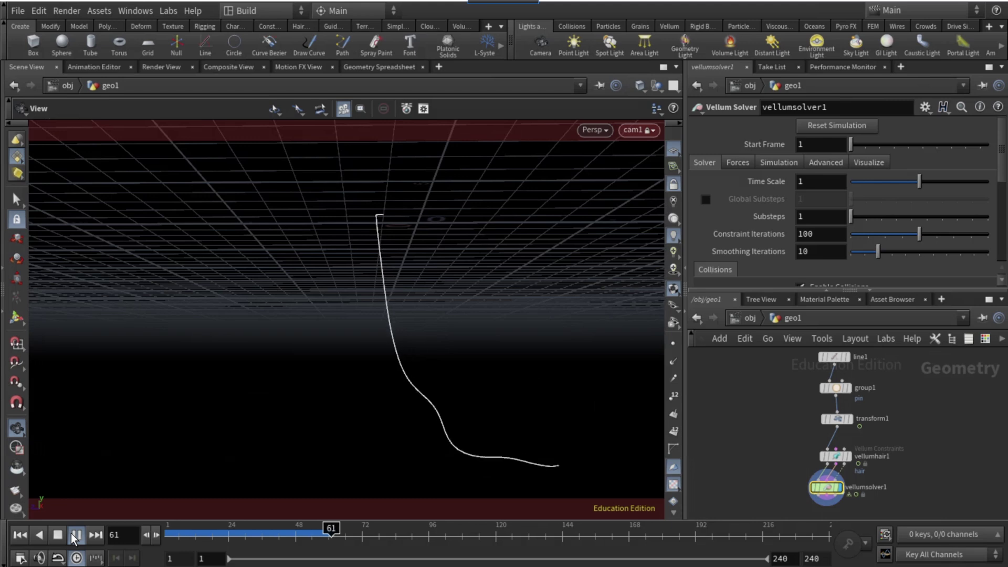
{"action": "left_click", "coordinate": [74, 538]}
{"action": "middle_click_drag", "start_coordinate": [816, 504], "coordinate": [815, 437]}
{"action": "key", "text": "Tab"}
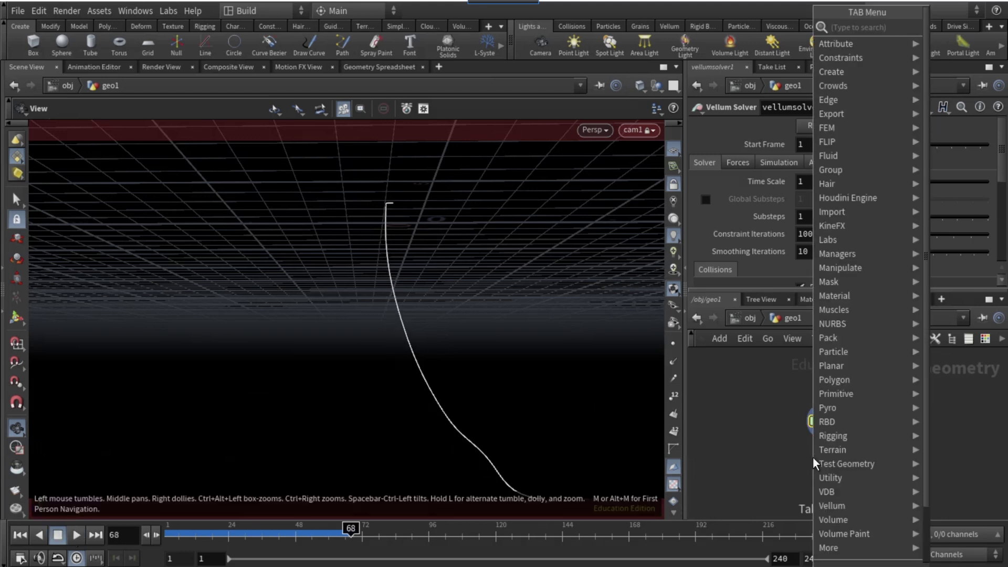
{"action": "type", "text": "smooth"}
{"action": "key", "text": "Return"}
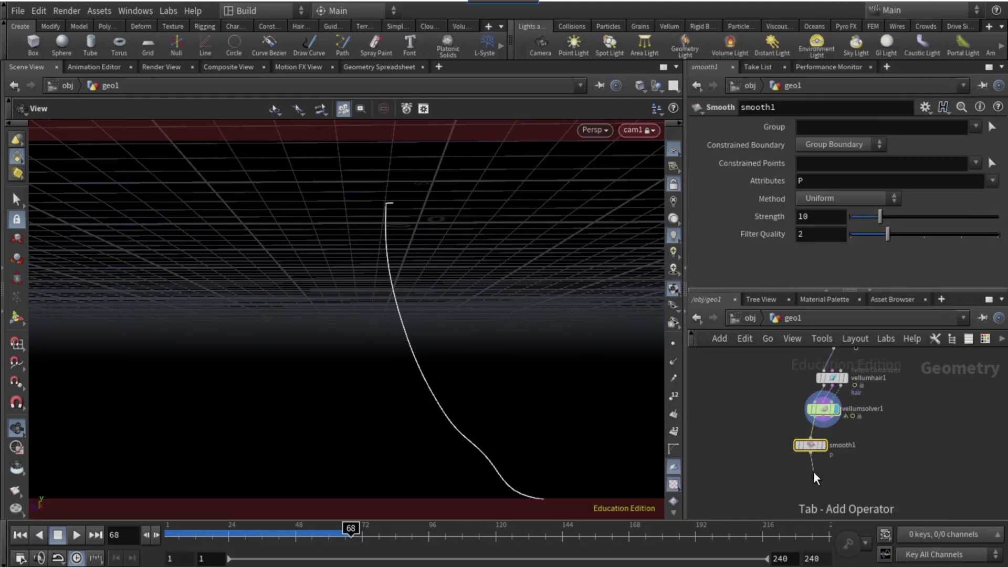
Append an Attribute Delete node to the Smooth node with Point Attributes set to "* ^v" and display it.
{"action": "key", "text": "Tab"}
{"action": "type", "text": "att"}
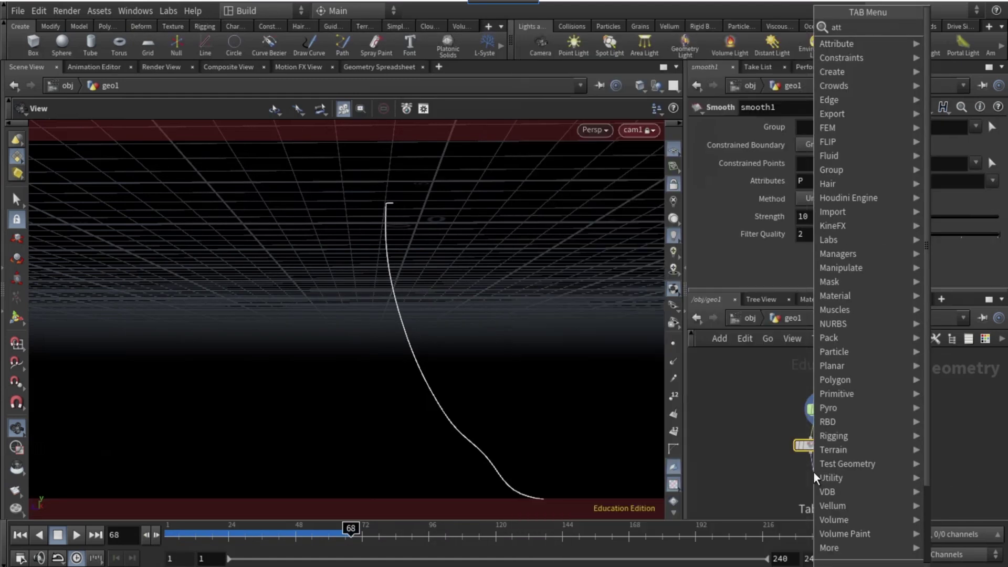
{"action": "type", "text": "ribdelete"}
{"action": "key", "text": "Return"}
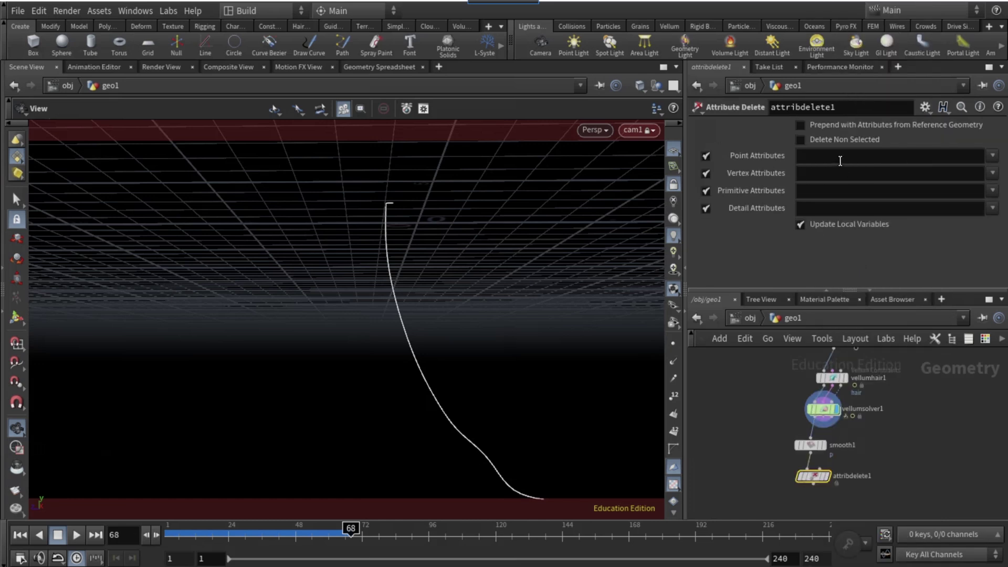
{"action": "left_click", "coordinate": [840, 160]}
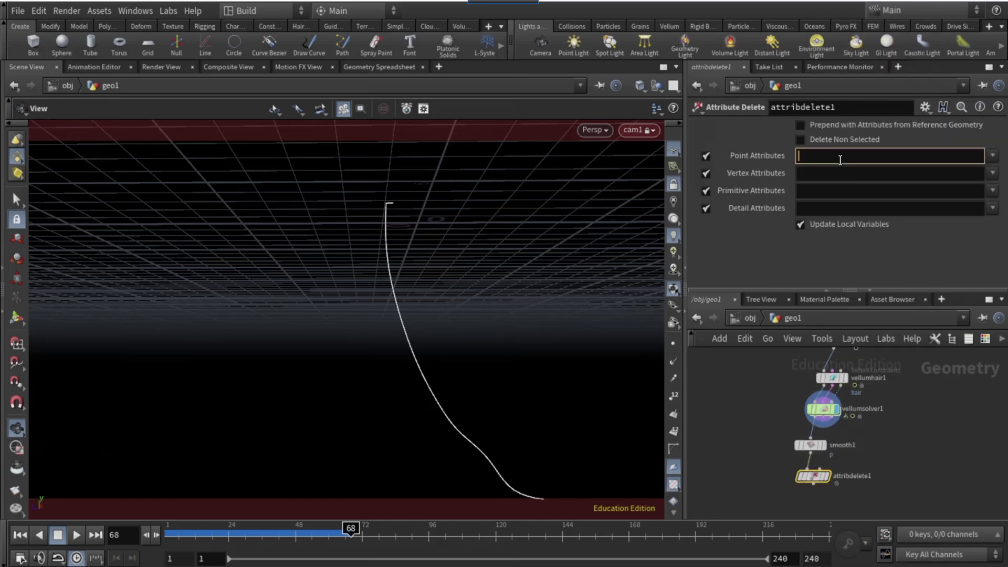
{"action": "type", "text": "* ^v"}
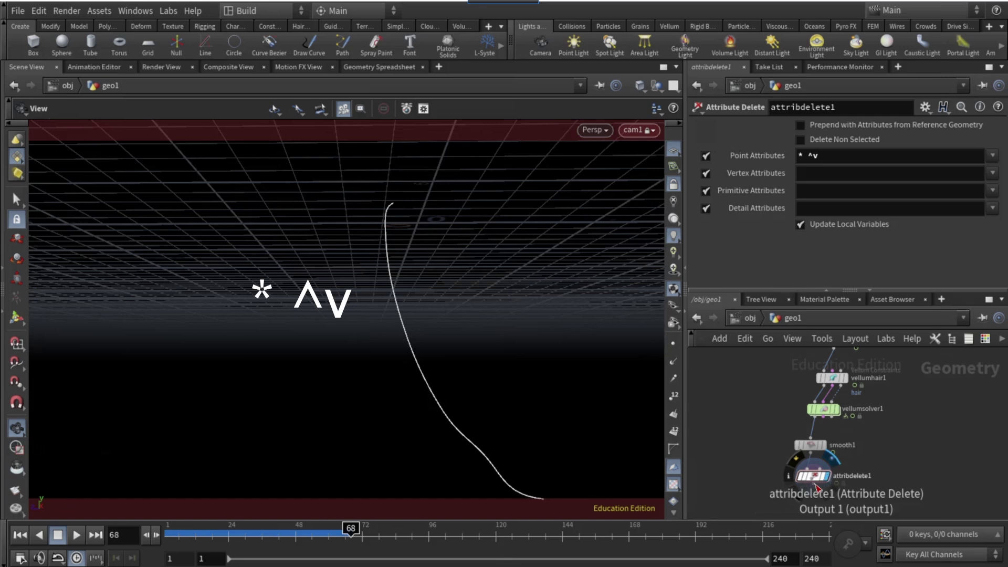
Append a PolyFrame node to the Attribute Delete node, disabling Normal Name and setting Tangent Name to N.
{"action": "scroll", "coordinate": [785, 443], "scroll_direction": "down", "scroll_amount": 3}
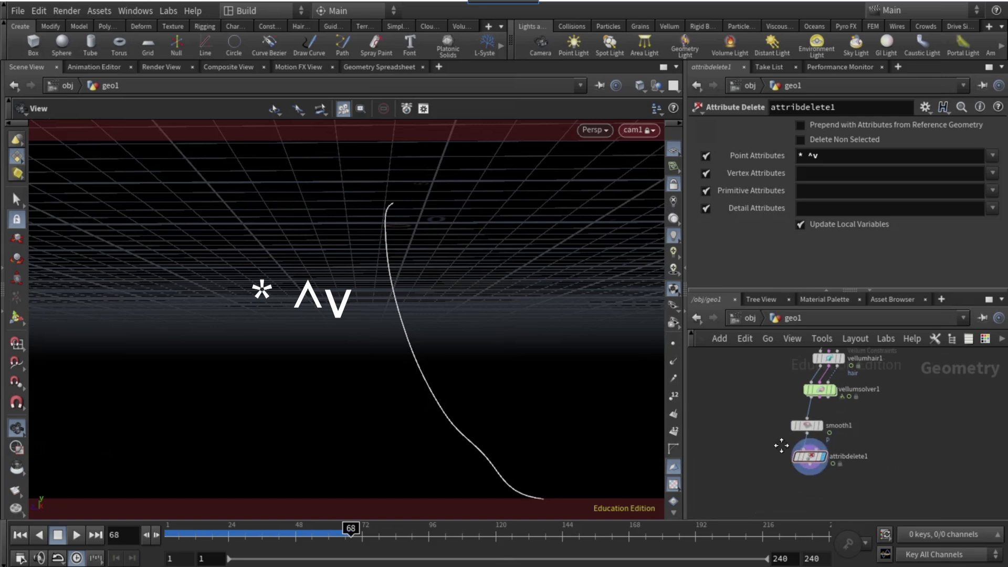
{"action": "left_click", "coordinate": [810, 465]}
{"action": "key", "text": "Tab"}
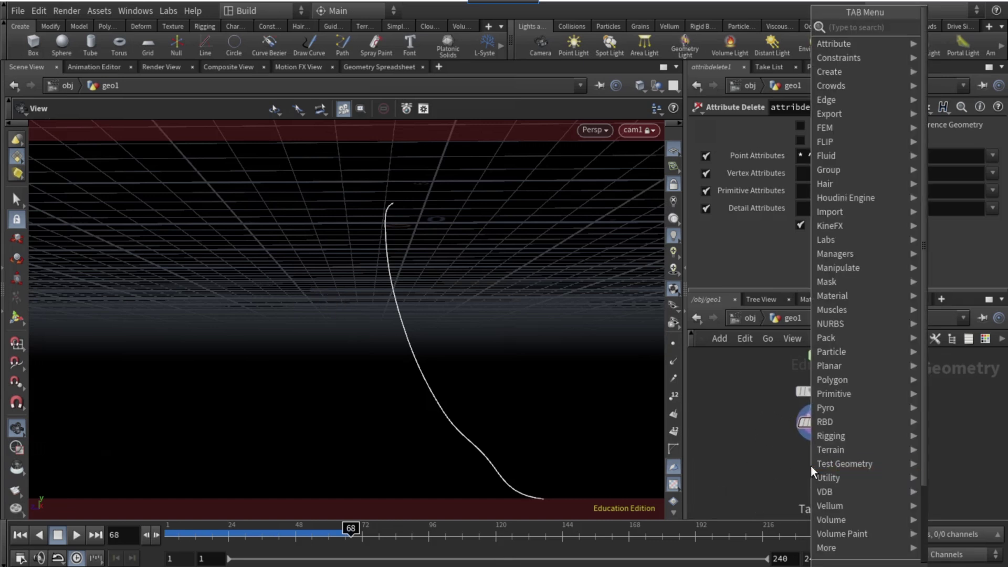
{"action": "type", "text": "polyframe"}
{"action": "key", "text": "Return"}
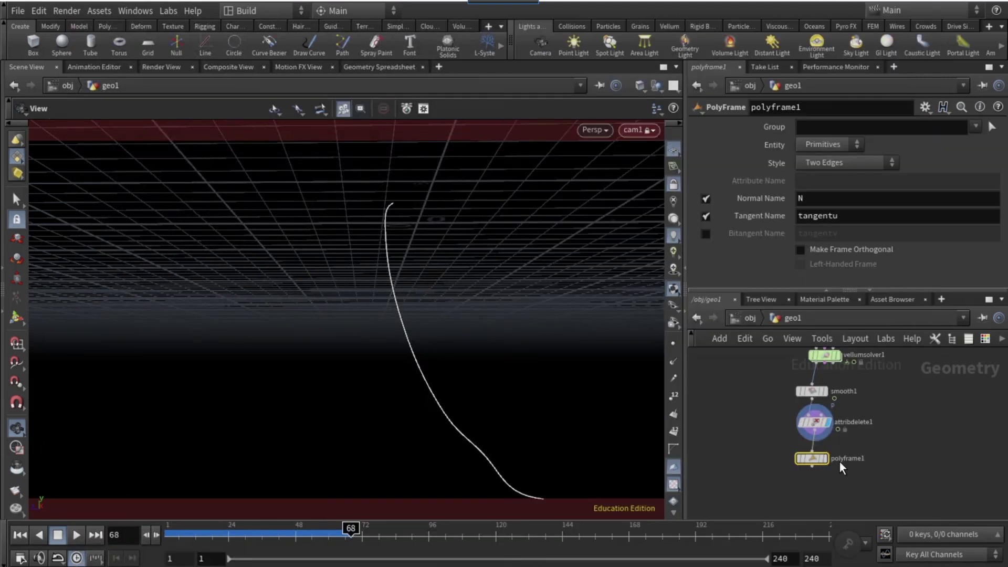
{"action": "left_click", "coordinate": [705, 199]}
{"action": "triple_click", "coordinate": [819, 215]}
{"action": "key", "text": "BackSpace"}
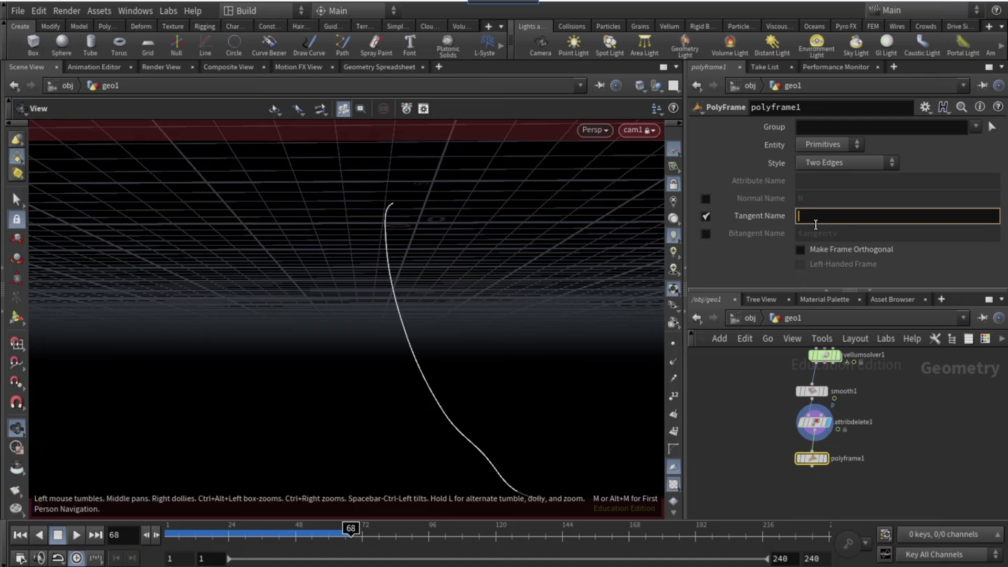
{"action": "type", "text": "N"}
Branch a Blast node off the group node, targeting the pin group with Delete Non Selected enabled.
{"action": "middle_click_drag", "start_coordinate": [792, 474], "coordinate": [798, 430]}
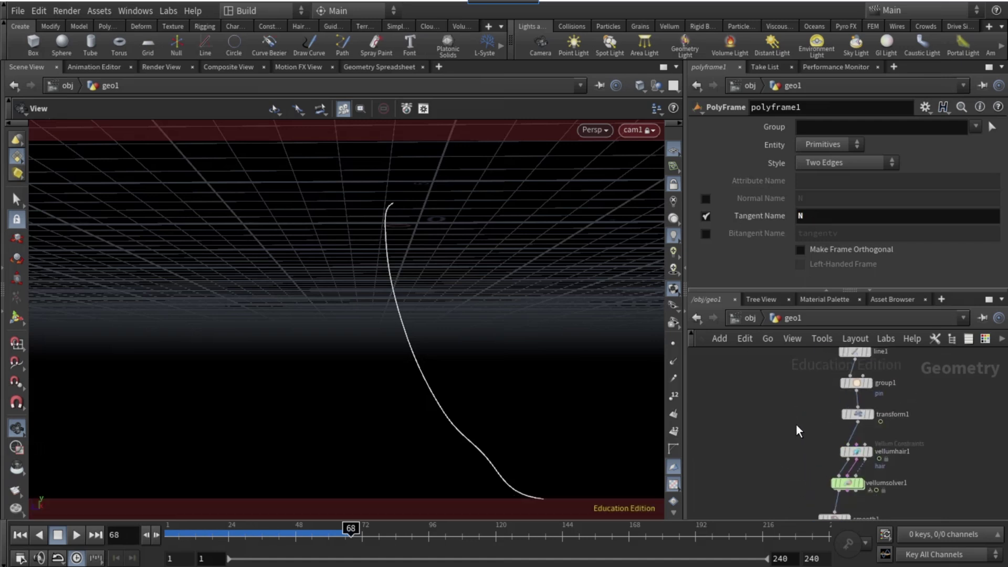
{"action": "left_click", "coordinate": [815, 403]}
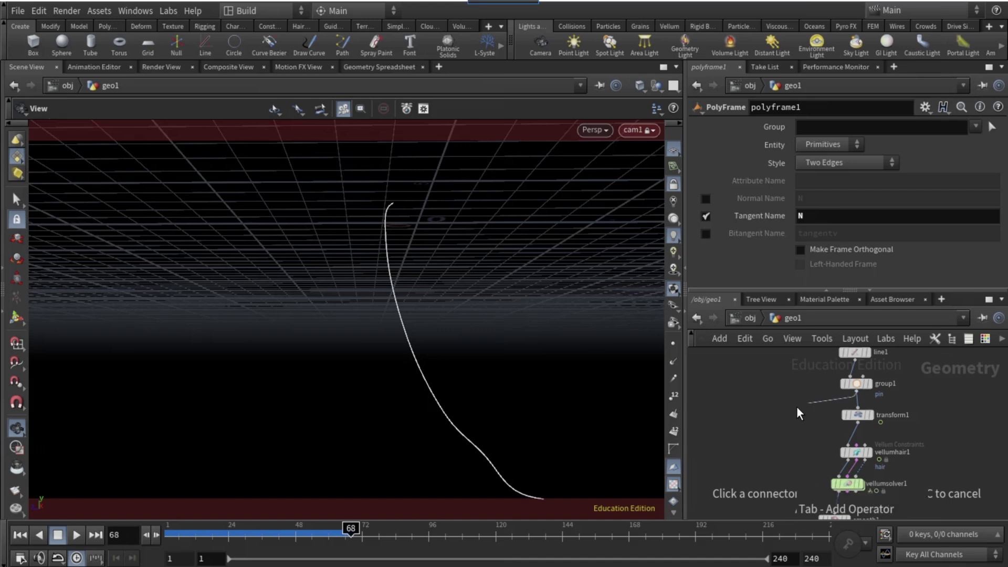
{"action": "key", "text": "Tab"}
{"action": "type", "text": "blast"}
{"action": "key", "text": "Return"}
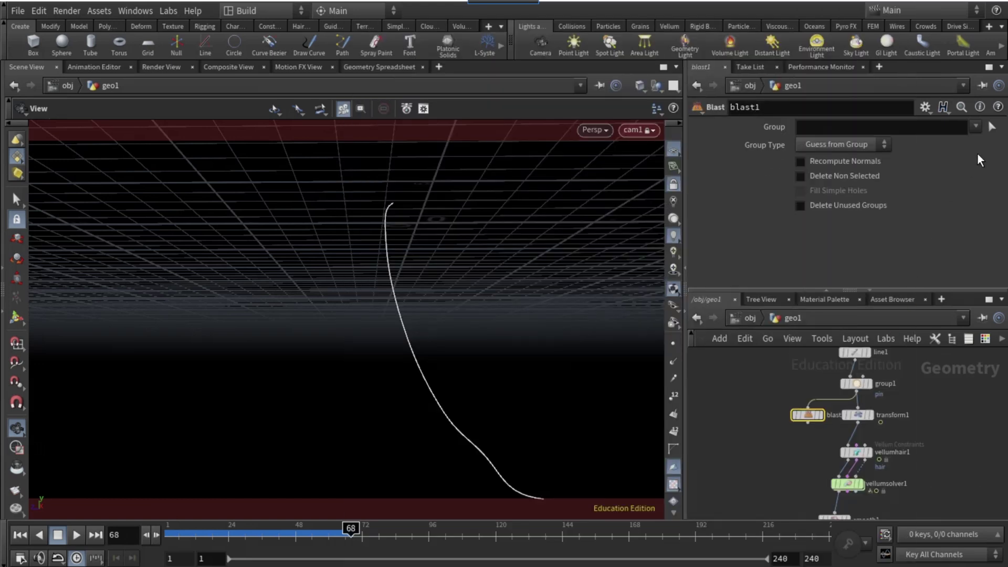
{"action": "left_click", "coordinate": [976, 127]}
{"action": "left_click", "coordinate": [983, 140]}
{"action": "left_click", "coordinate": [852, 176]}
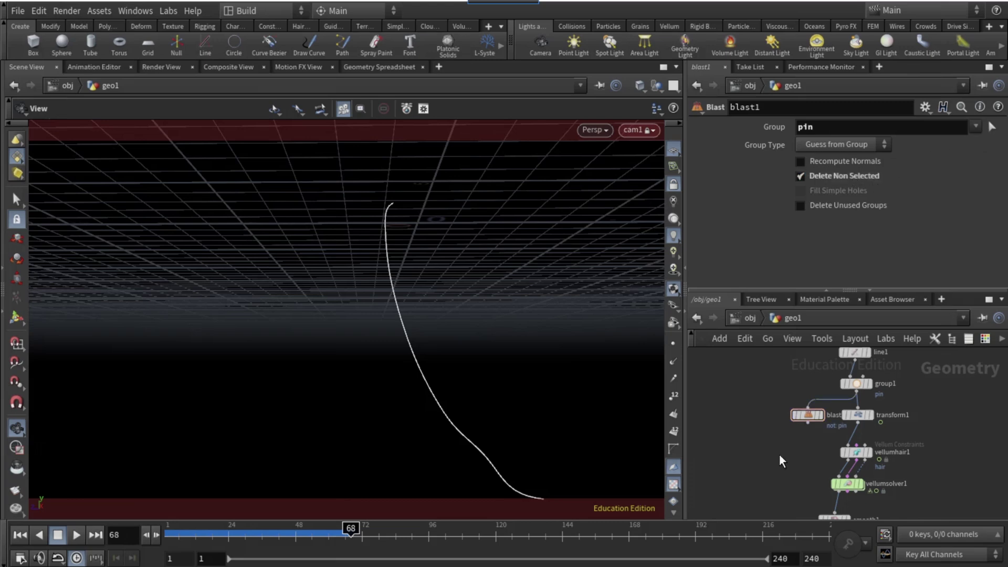
Add a Copy to Points node below the Blast node.
{"action": "key", "text": "Tab"}
{"action": "type", "text": "c"}
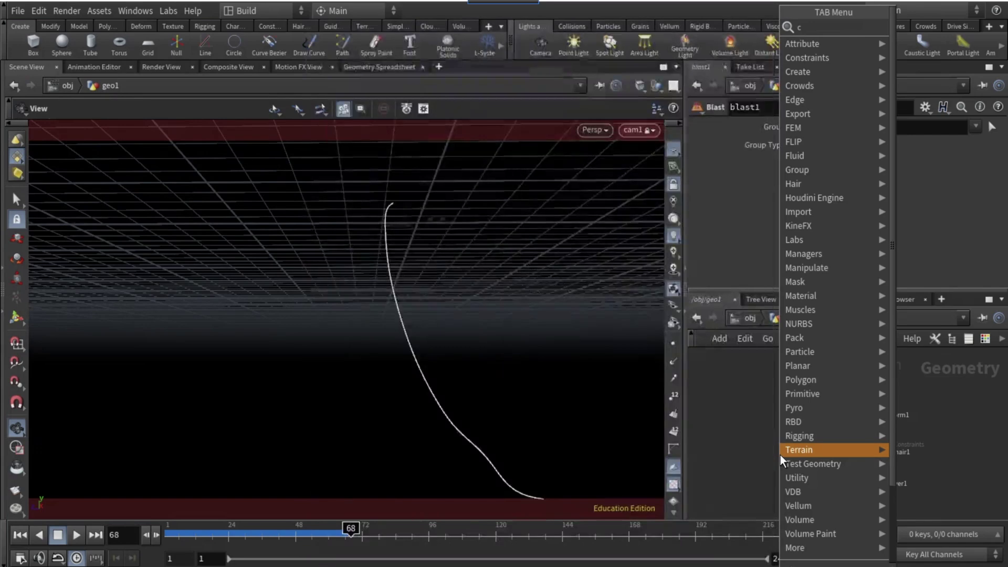
{"action": "type", "text": "opyto p"}
{"action": "key", "text": "Return"}
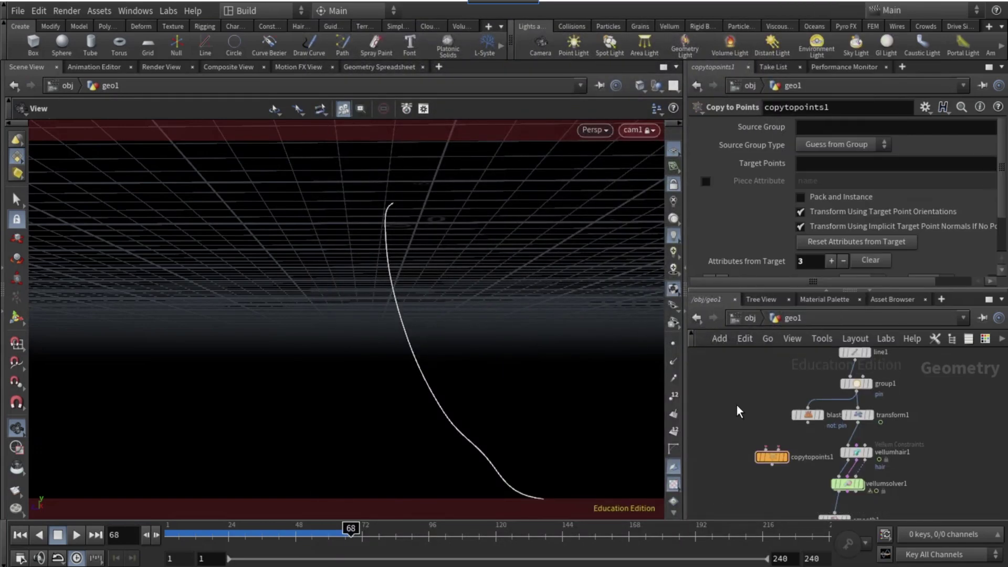
Add a Sphere, wire it and the Blast into Copy to Points as source and target, and display the copy.
{"action": "key", "text": "Tab"}
{"action": "type", "text": "sphere"}
{"action": "key", "text": "Return"}
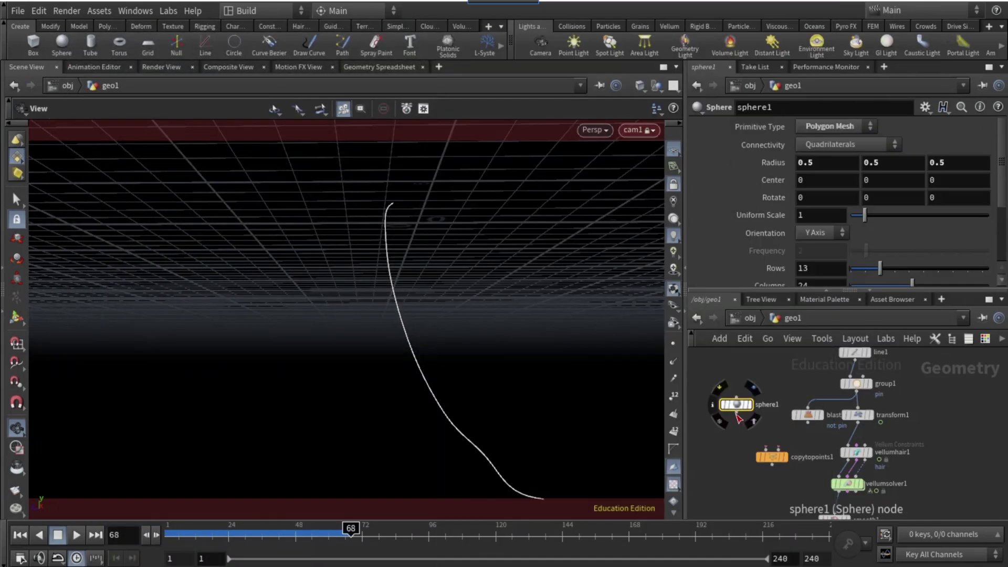
{"action": "left_click", "coordinate": [736, 412]}
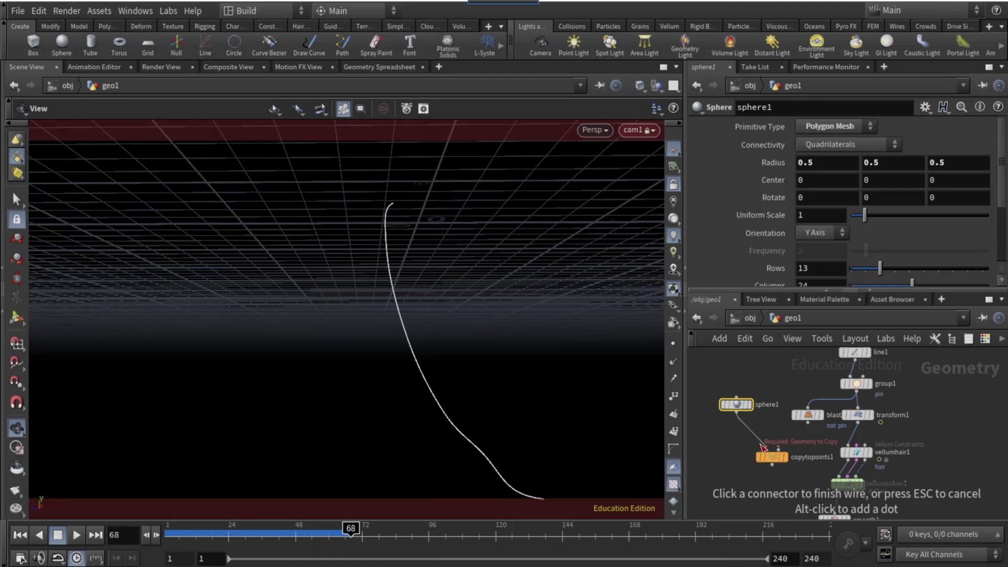
{"action": "left_click", "coordinate": [779, 449]}
{"action": "left_click", "coordinate": [780, 450]}
{"action": "left_click", "coordinate": [807, 421]}
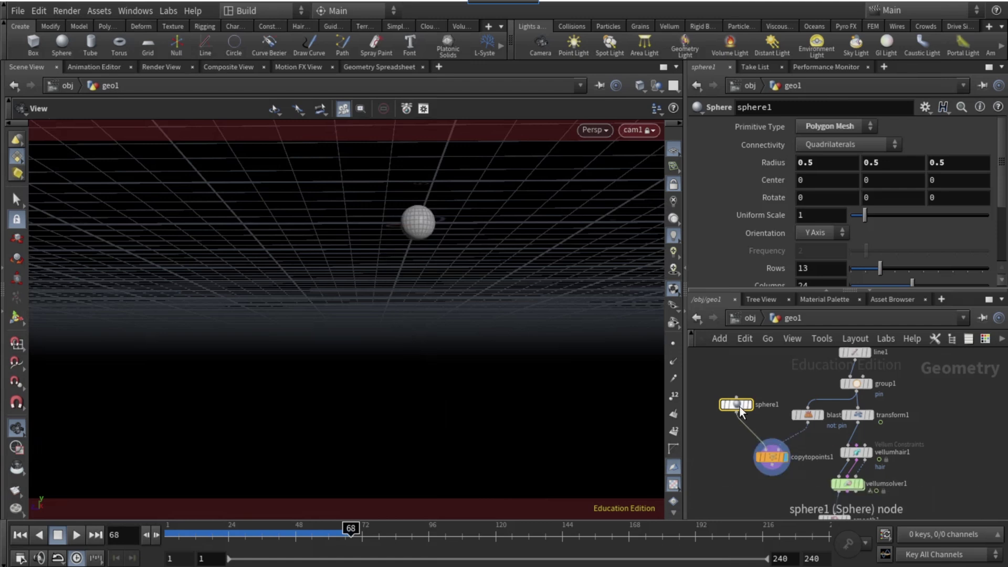
Set the sphere's Uniform Scale to 0.02 and its Primitive Type to Primitive.
{"action": "left_click", "coordinate": [804, 217]}
{"action": "type", "text": "."}
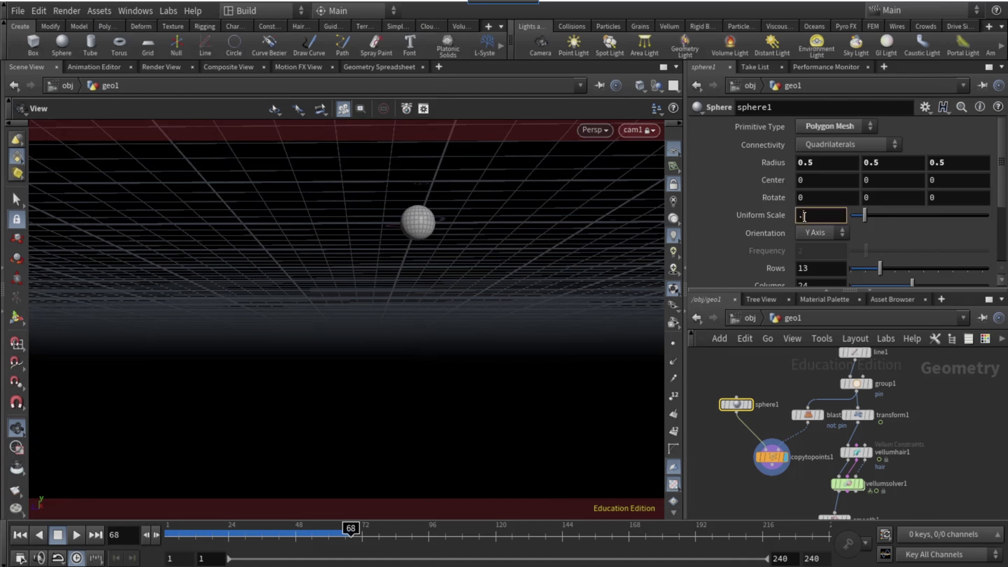
{"action": "type", "text": "02"}
{"action": "key", "text": "Return"}
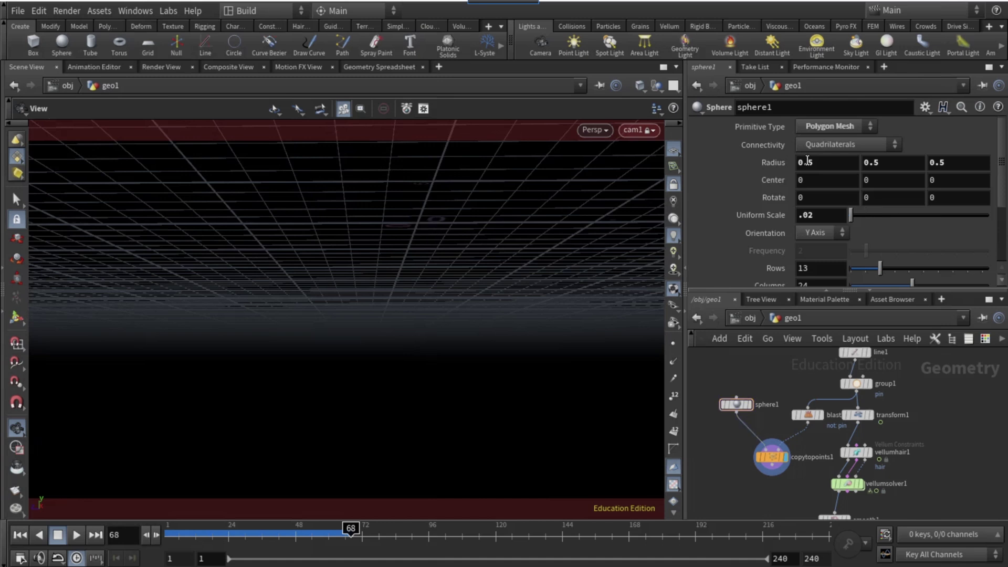
{"action": "left_click", "coordinate": [822, 124]}
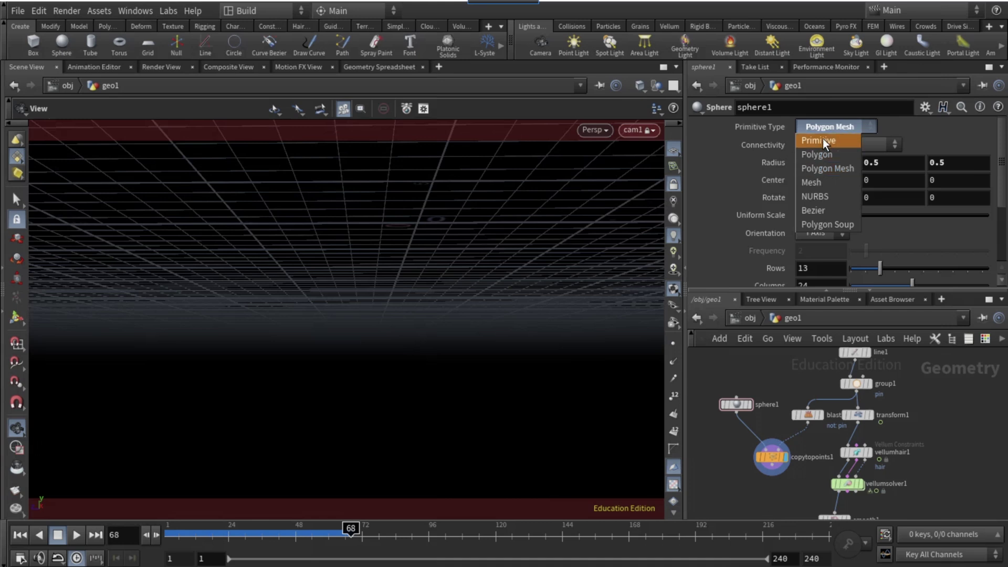
{"action": "left_click", "coordinate": [823, 139]}
Append a POP Network to the Copy to Points node and set its simulation Substeps to 3.
{"action": "middle_click_drag", "start_coordinate": [771, 476], "coordinate": [794, 414]}
{"action": "left_click", "coordinate": [794, 415]}
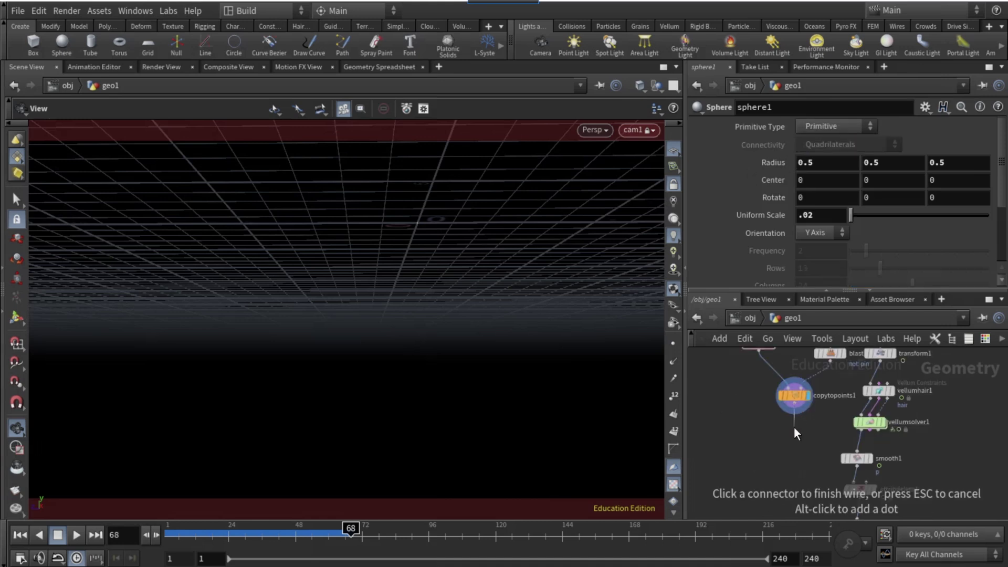
{"action": "left_click", "coordinate": [793, 426]}
{"action": "type", "text": "p"}
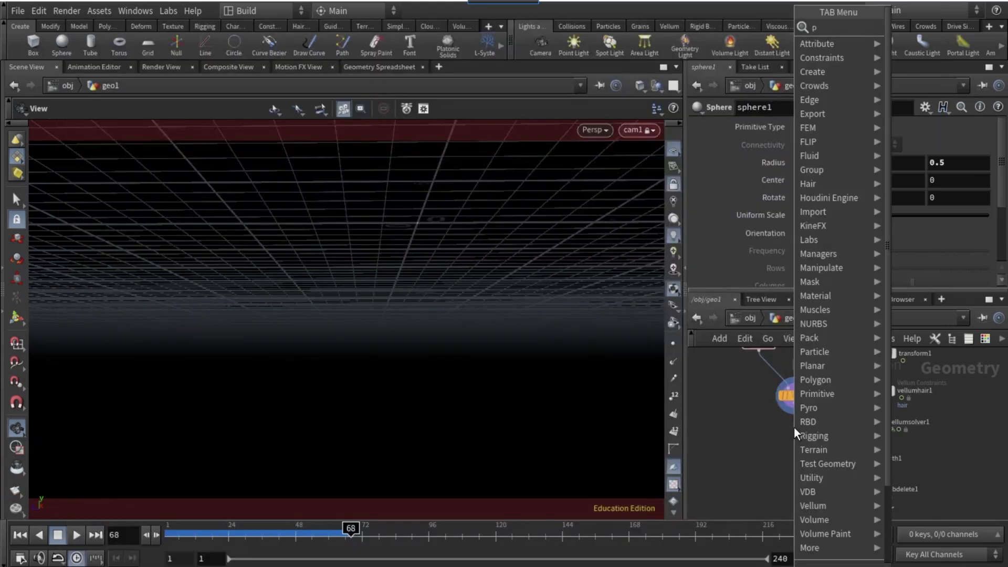
{"action": "key", "text": "Return"}
{"action": "left_click", "coordinate": [772, 144]}
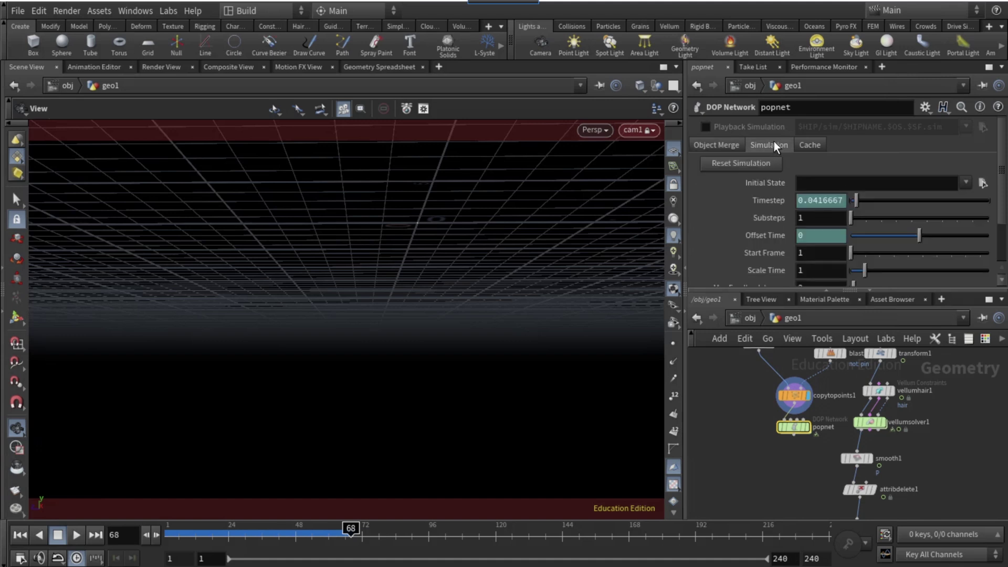
{"action": "left_click", "coordinate": [809, 218]}
{"action": "key", "text": "Return"}
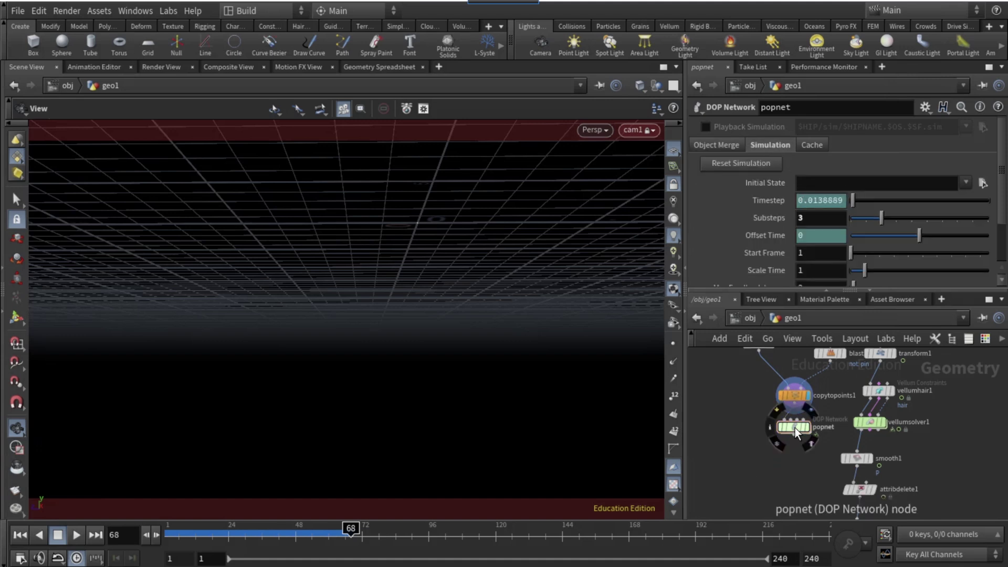
Inside the POP network, set the first-input source's Const. Birth Rate to 2000 and open its Life Expectancy for editing.
{"action": "double_click", "coordinate": [795, 427]}
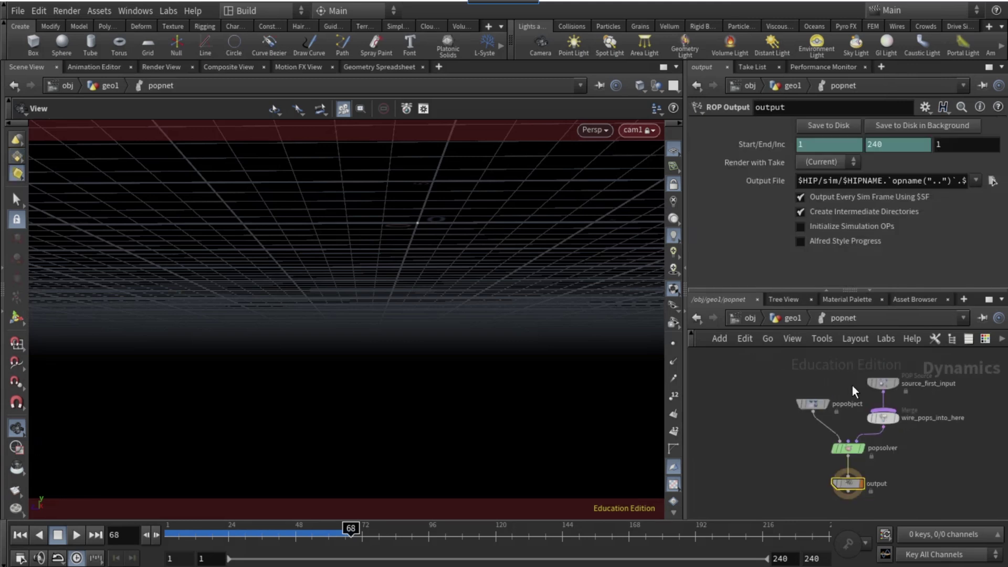
{"action": "left_click", "coordinate": [882, 383]}
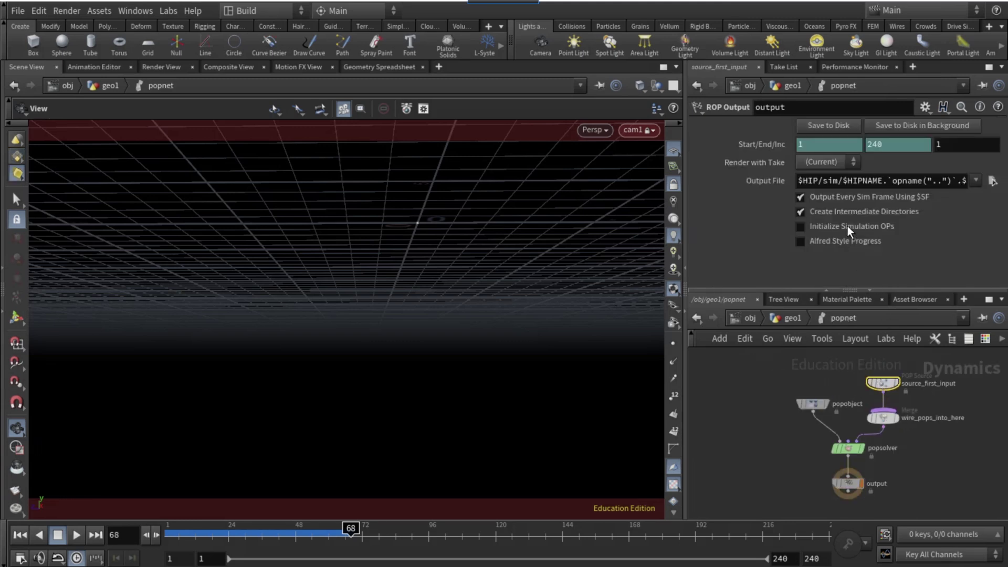
{"action": "left_click", "coordinate": [743, 145]}
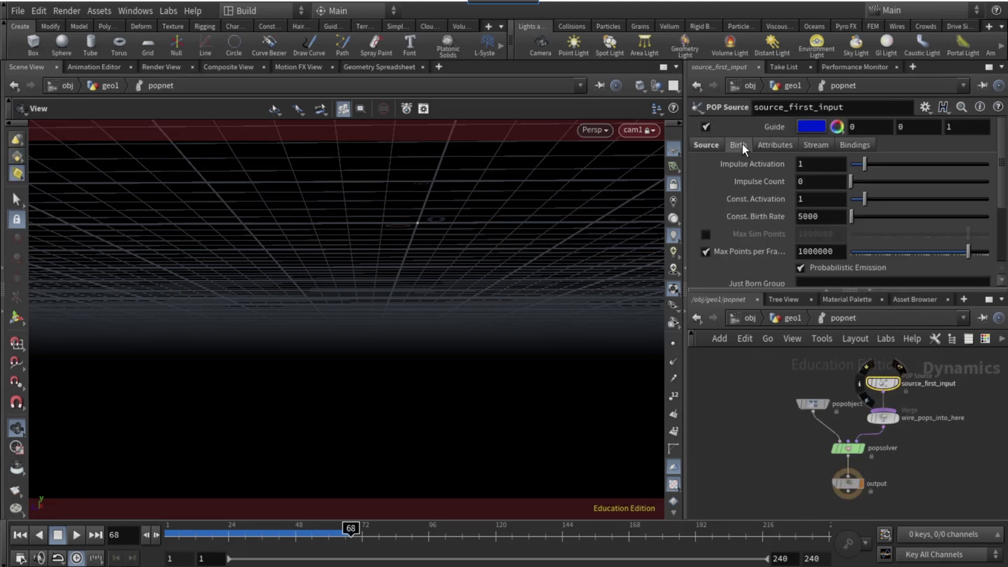
{"action": "double_click", "coordinate": [818, 216]}
{"action": "type", "text": "2000"}
{"action": "left_click", "coordinate": [764, 409]}
{"action": "scroll", "coordinate": [745, 232], "scroll_direction": "down", "scroll_amount": 3}
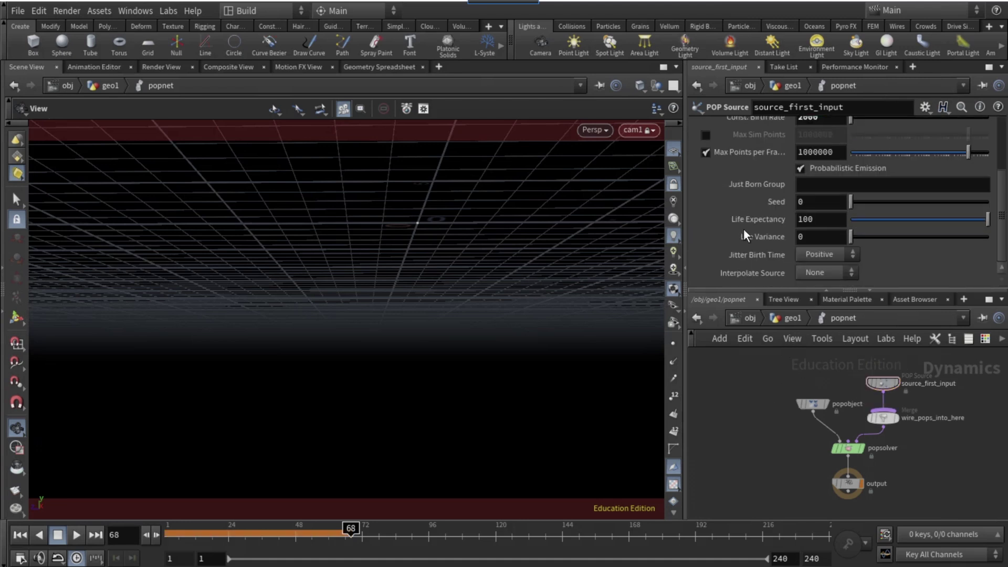
{"action": "left_click", "coordinate": [819, 216]}
{"action": "scroll", "coordinate": [739, 269], "scroll_direction": "up", "scroll_amount": 3}
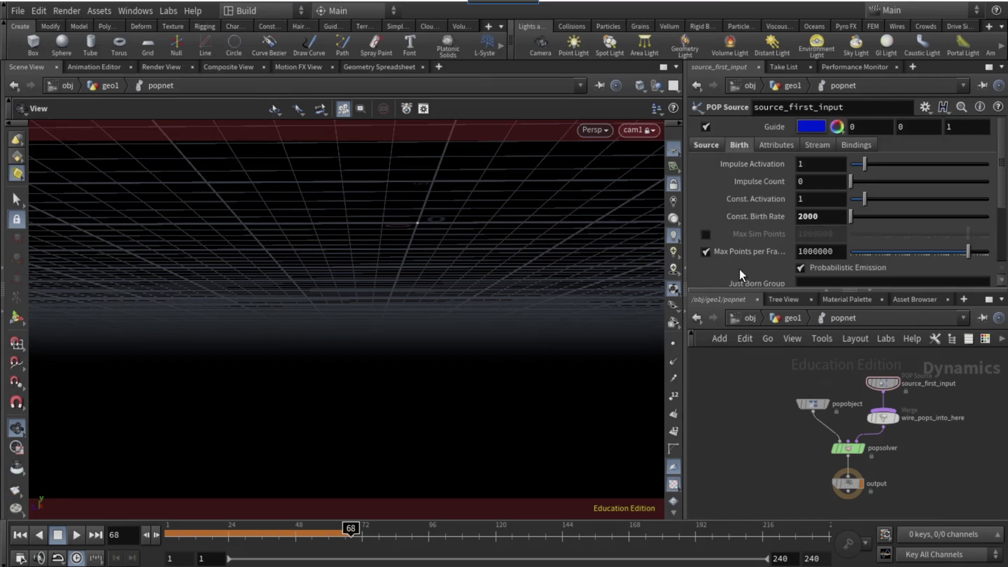
Set the POP Source's Initial Velocity mode to Add to inherited velocity.
{"action": "left_click", "coordinate": [777, 145]}
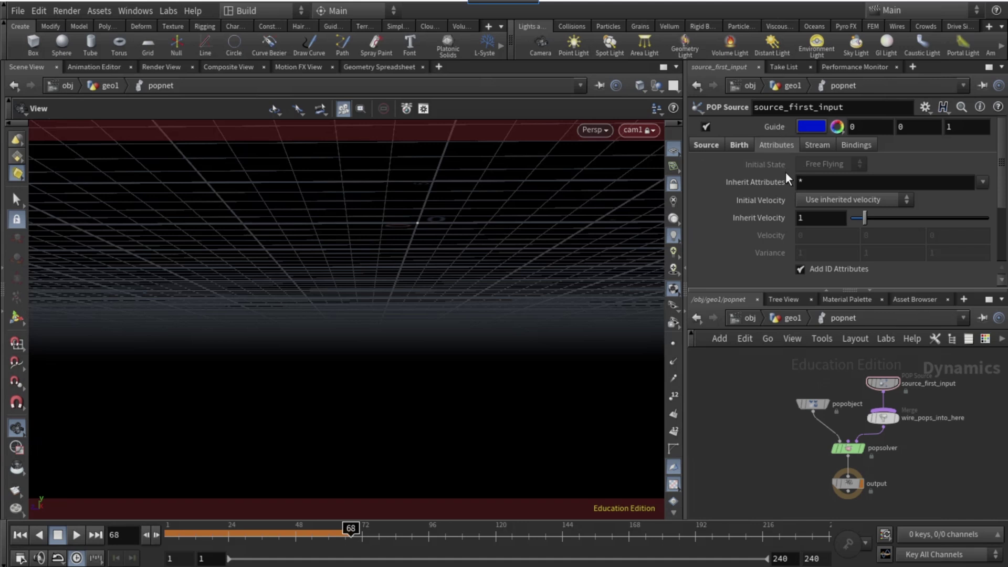
{"action": "left_click", "coordinate": [807, 202]}
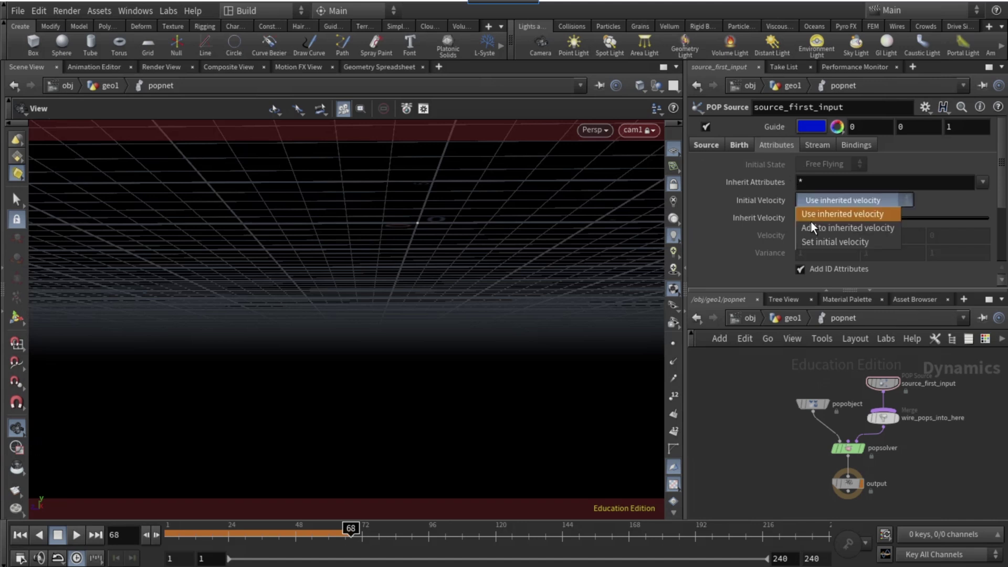
{"action": "left_click", "coordinate": [817, 220]}
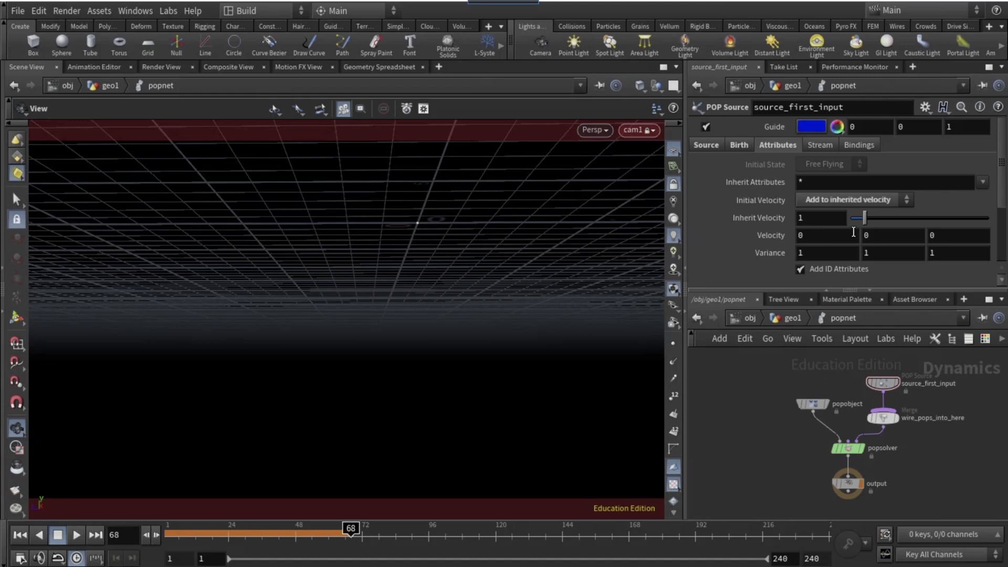
Set the POP Source's Velocity to 0, 0, 10 and its Variance to 0 on all axes, and play the simulation from frame 1.
{"action": "left_click", "coordinate": [948, 234]}
{"action": "key", "text": "Tab"}
{"action": "type", "text": "0"}
{"action": "key", "text": "Tab"}
{"action": "type", "text": "0"}
{"action": "key", "text": "Tab"}
{"action": "type", "text": "0"}
{"action": "key", "text": "Return"}
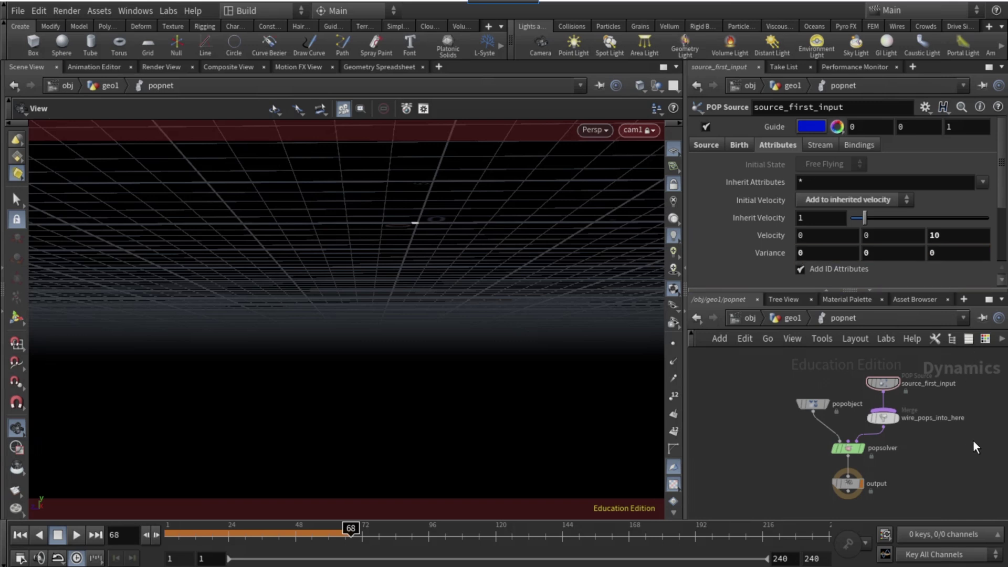
{"action": "left_click", "coordinate": [20, 535]}
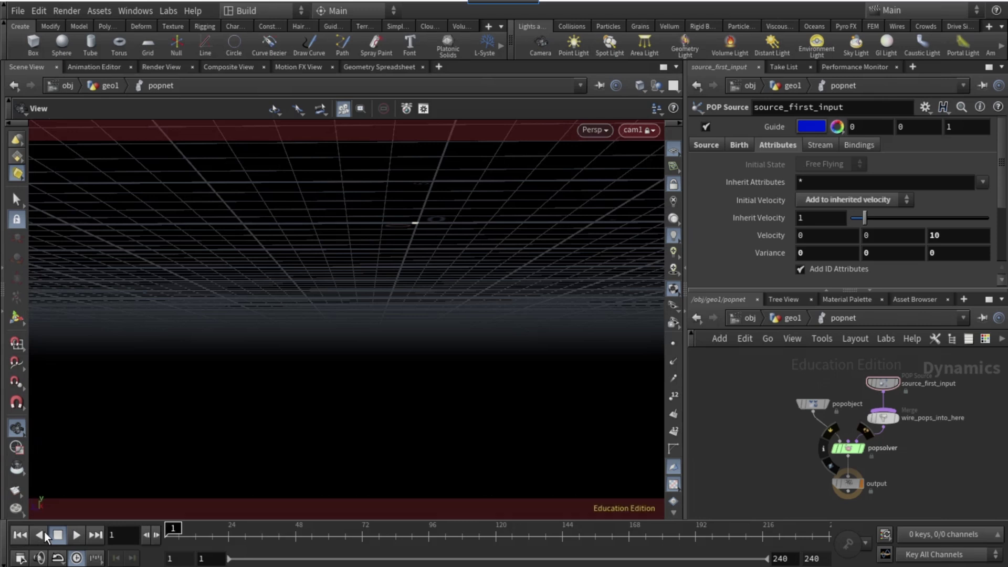
{"action": "left_click", "coordinate": [77, 531]}
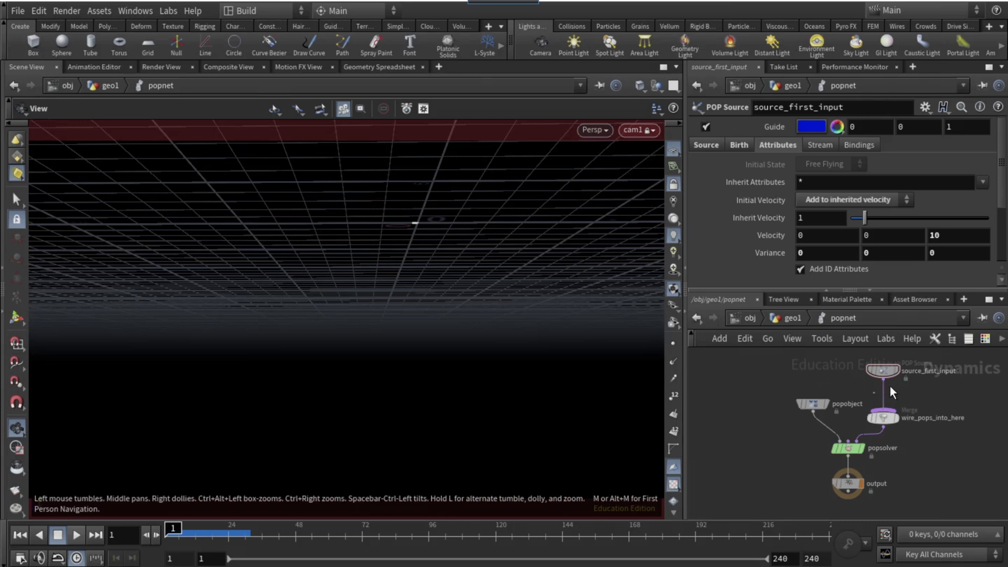
Insert a POP Wind node between the first-input source and the merge, and set its Air Resistance to 0.1.
{"action": "key", "text": "Tab"}
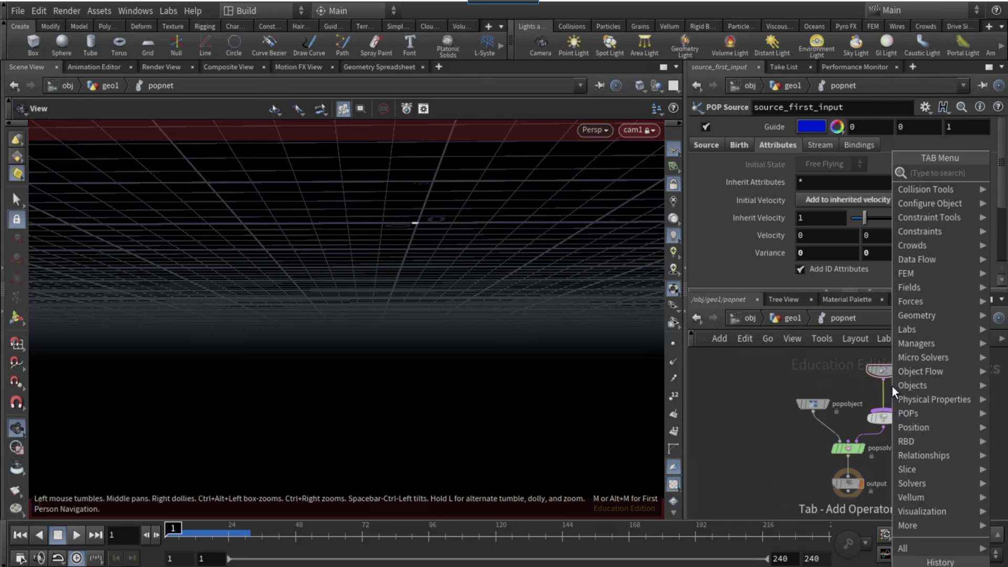
{"action": "left_click", "coordinate": [882, 392]}
{"action": "left_click", "coordinate": [883, 400]}
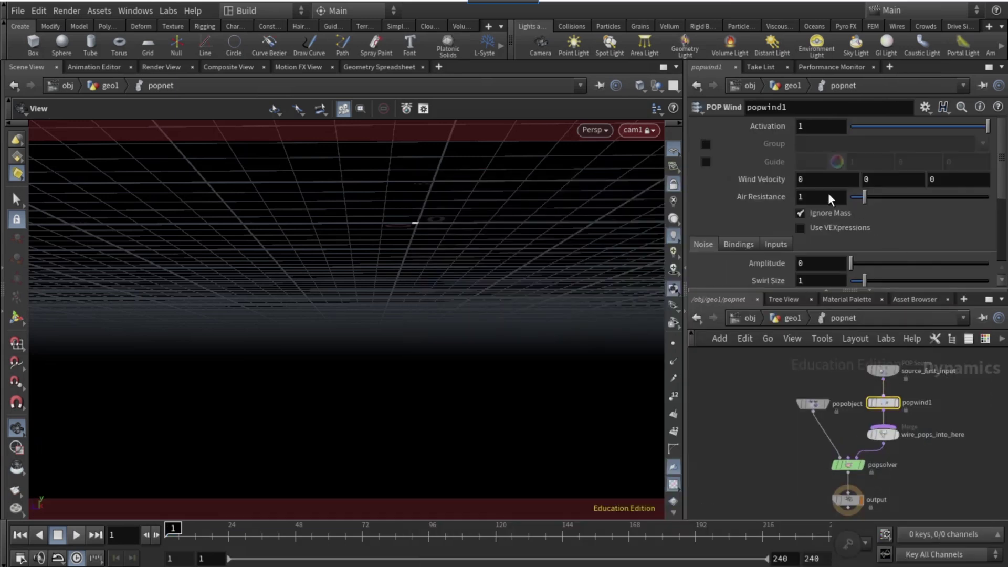
{"action": "left_click", "coordinate": [828, 197]}
{"action": "type", "text": "."}
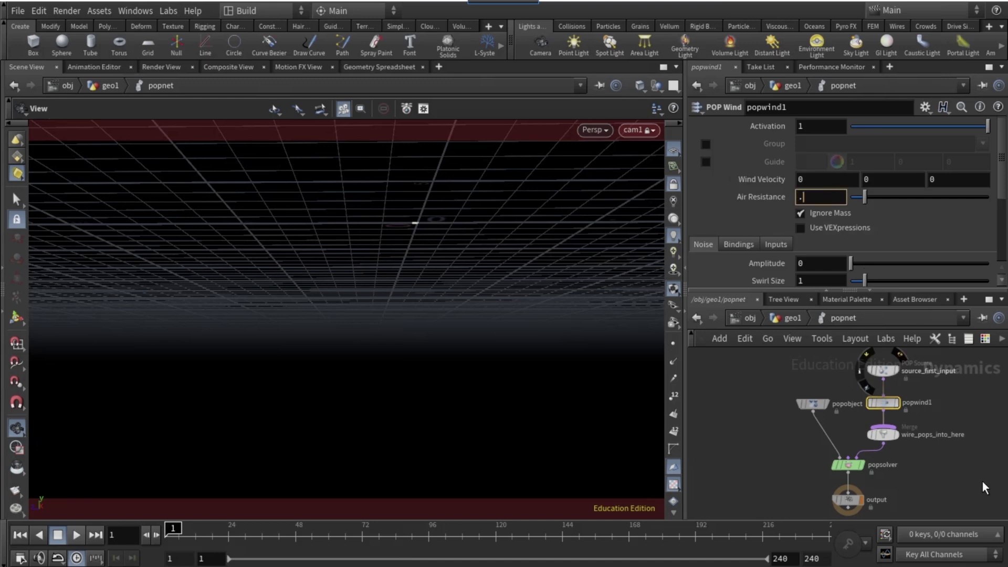
{"action": "type", "text": "1"}
{"action": "key", "text": "Return"}
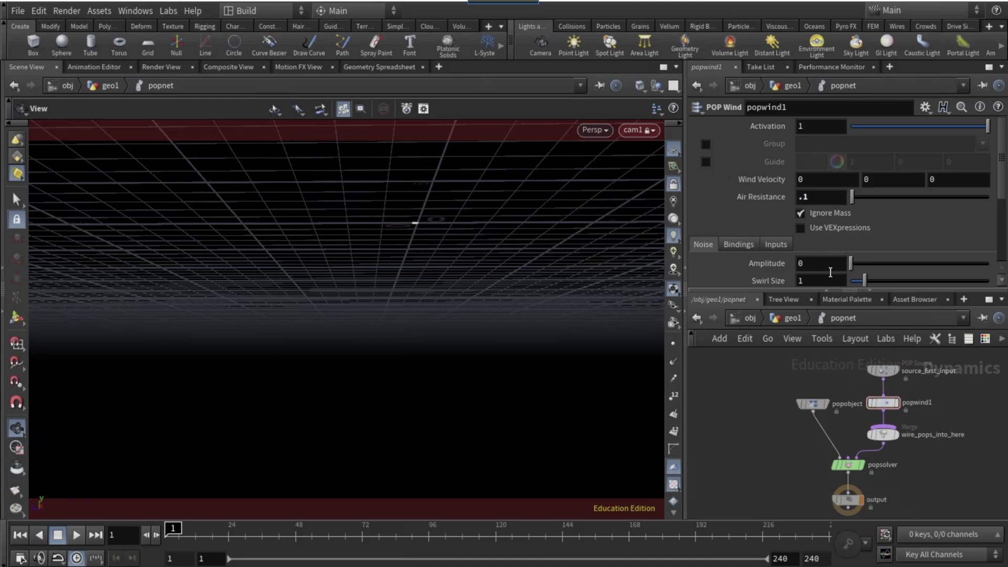
Set the POP Wind's noise Amplitude to 10 and Swirl Size to 0.46, and preview the particle simulation.
{"action": "left_click", "coordinate": [830, 263]}
{"action": "type", "text": "10"}
{"action": "key", "text": "Return"}
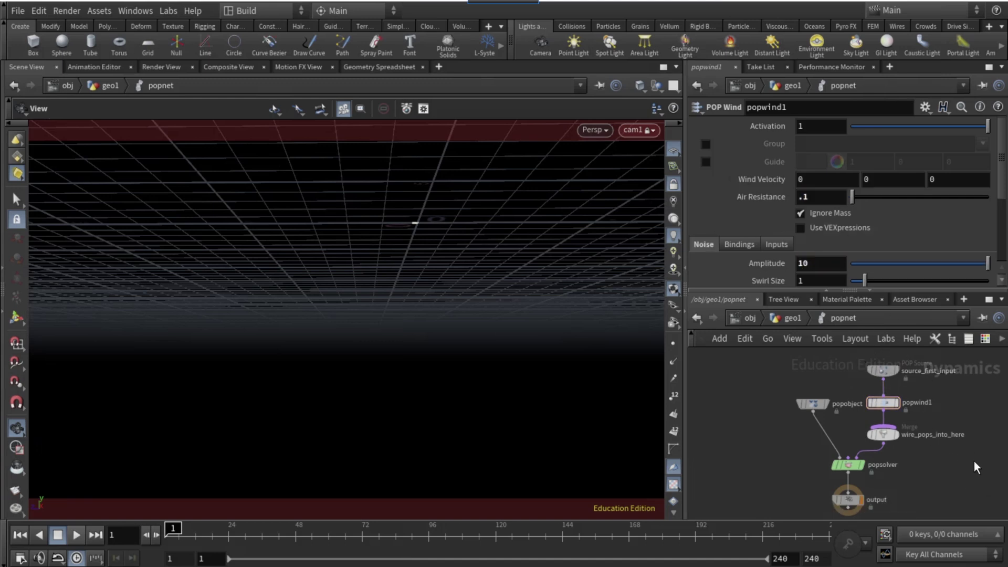
{"action": "left_click", "coordinate": [821, 279]}
{"action": "type", "text": ".46"}
{"action": "key", "text": "Return"}
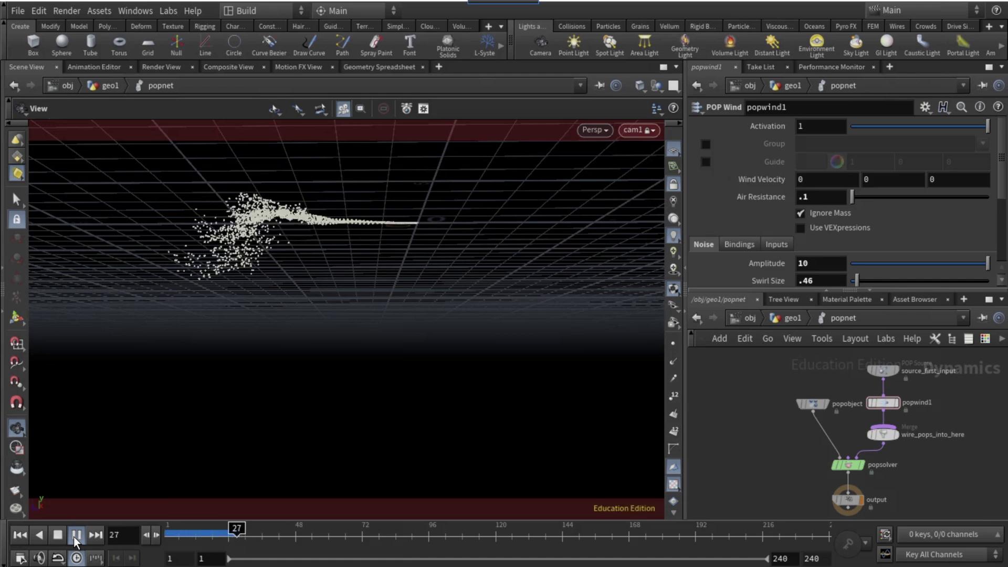
{"action": "left_click", "coordinate": [58, 535]}
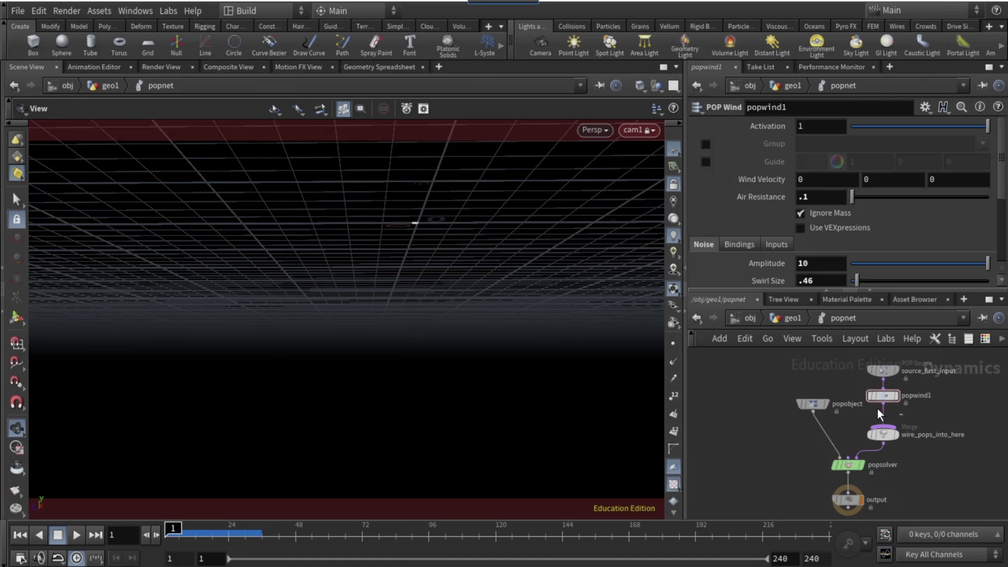
Insert a POP VOP node between the POP Wind and the merge, and open its VEX network.
{"action": "key", "text": "Tab"}
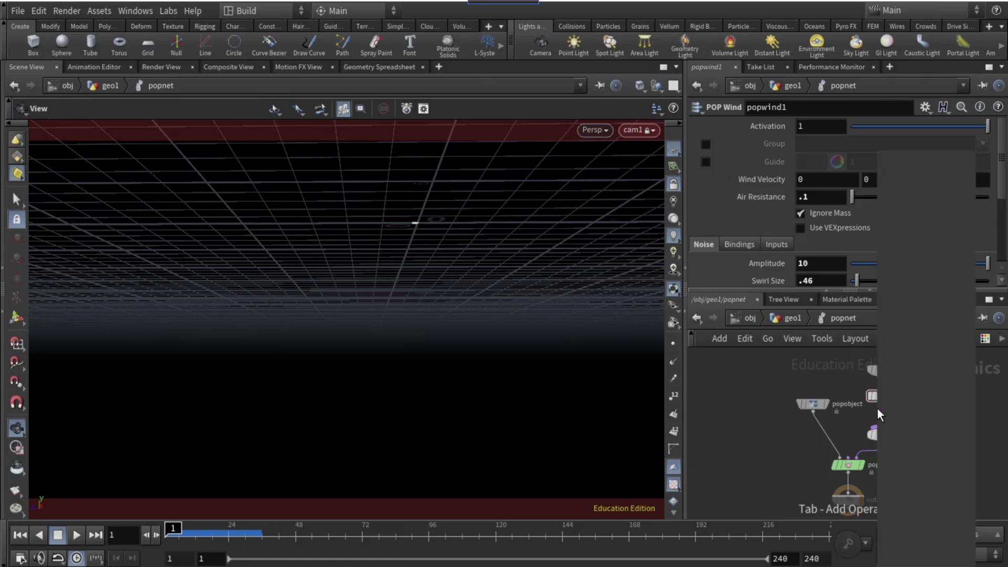
{"action": "type", "text": "p"}
{"action": "left_click", "coordinate": [879, 420]}
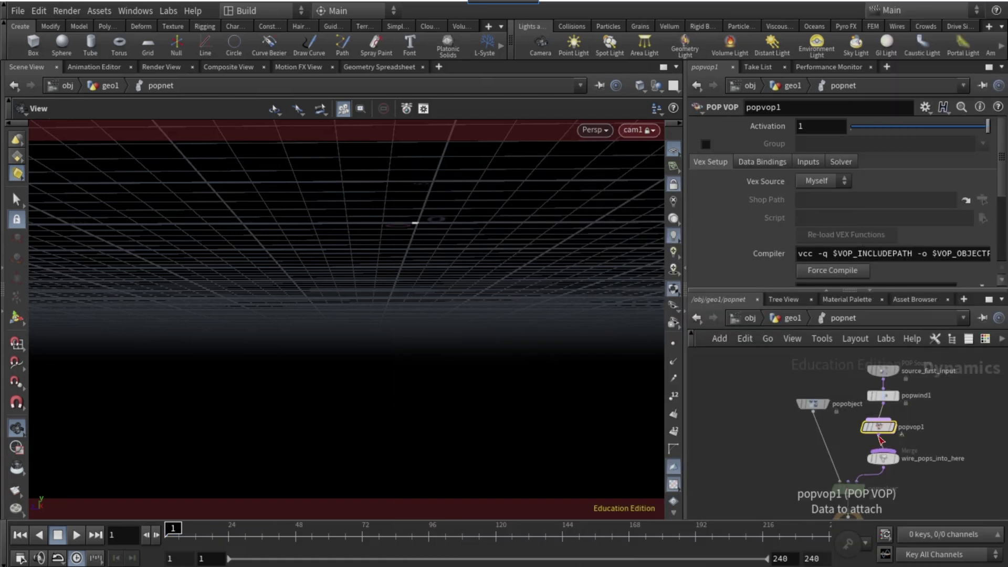
{"action": "left_click", "coordinate": [878, 426]}
{"action": "double_click", "coordinate": [878, 428]}
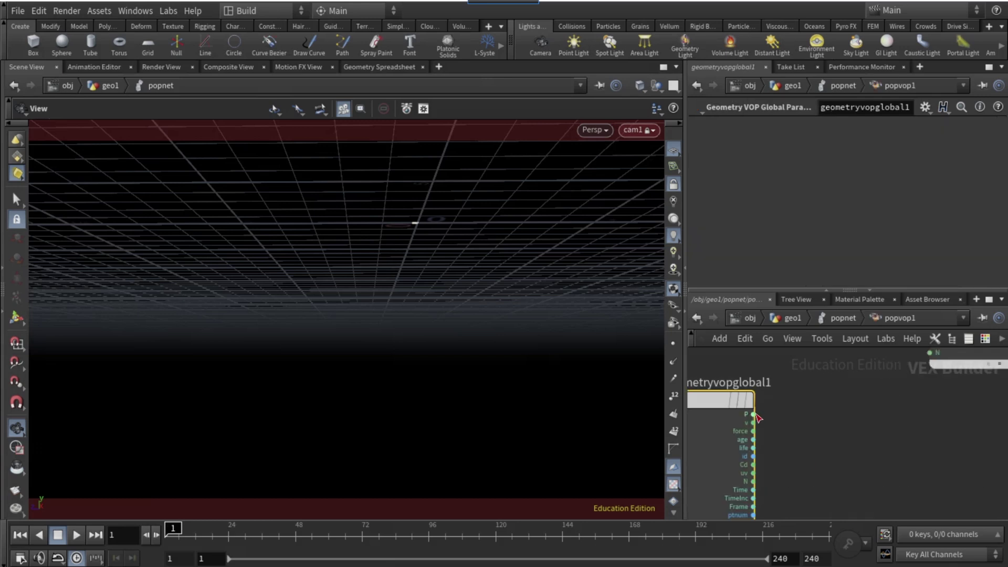
Feed the P output of the geometry globals node into a new Multiply node.
{"action": "left_click", "coordinate": [753, 414]}
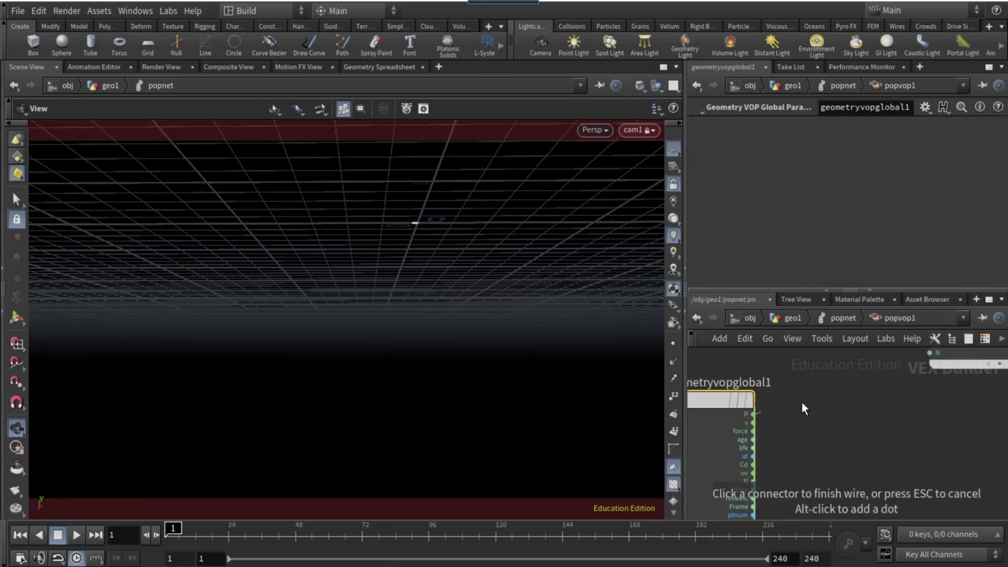
{"action": "key", "text": "Tab"}
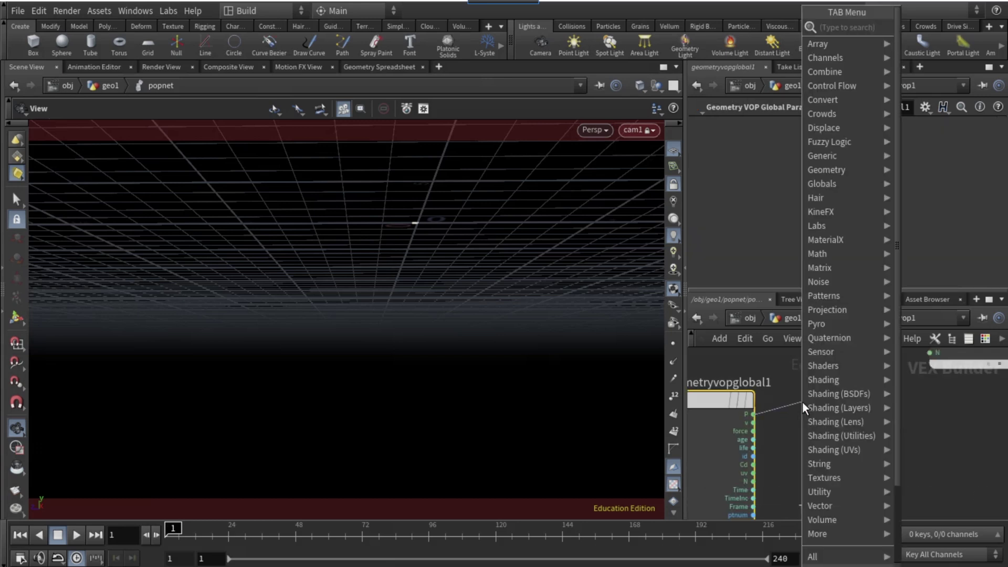
{"action": "type", "text": "mult"}
{"action": "key", "text": "Return"}
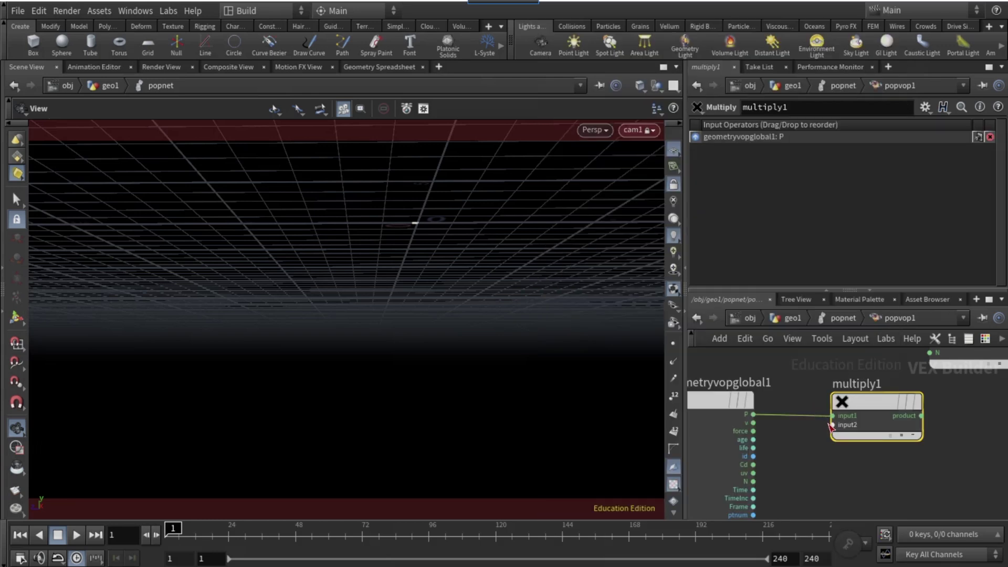
Add a Constant of type 3 Floats (vector) with the value 0, 0, 1 to the Multiply node's second input.
{"action": "left_click", "coordinate": [819, 454]}
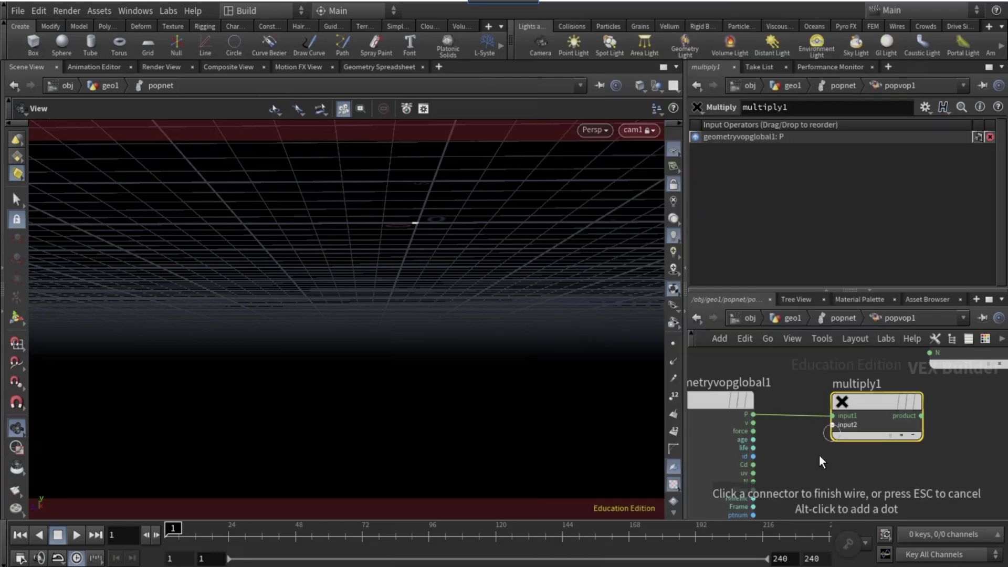
{"action": "key", "text": "Tab"}
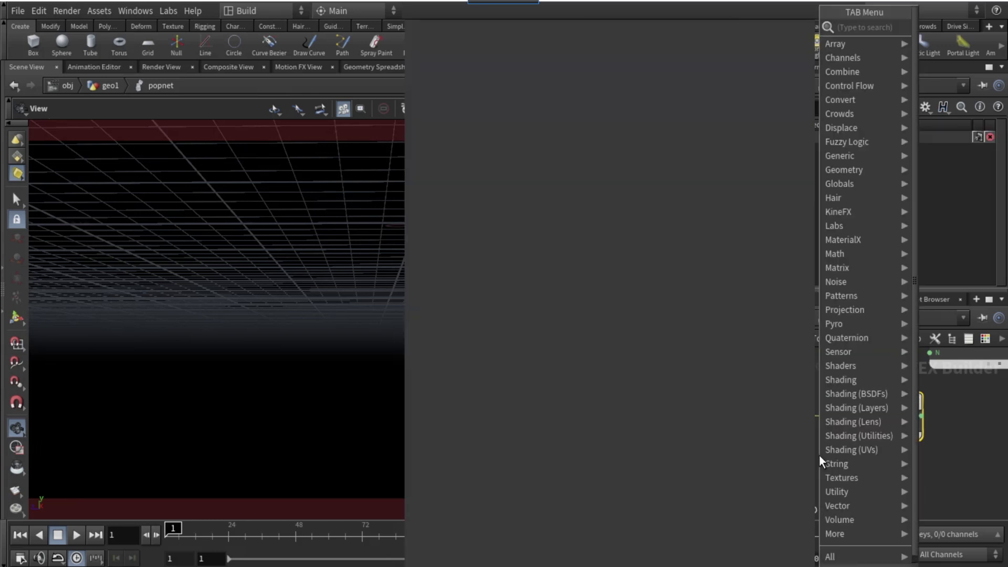
{"action": "left_click", "coordinate": [825, 153]}
{"action": "left_click", "coordinate": [834, 127]}
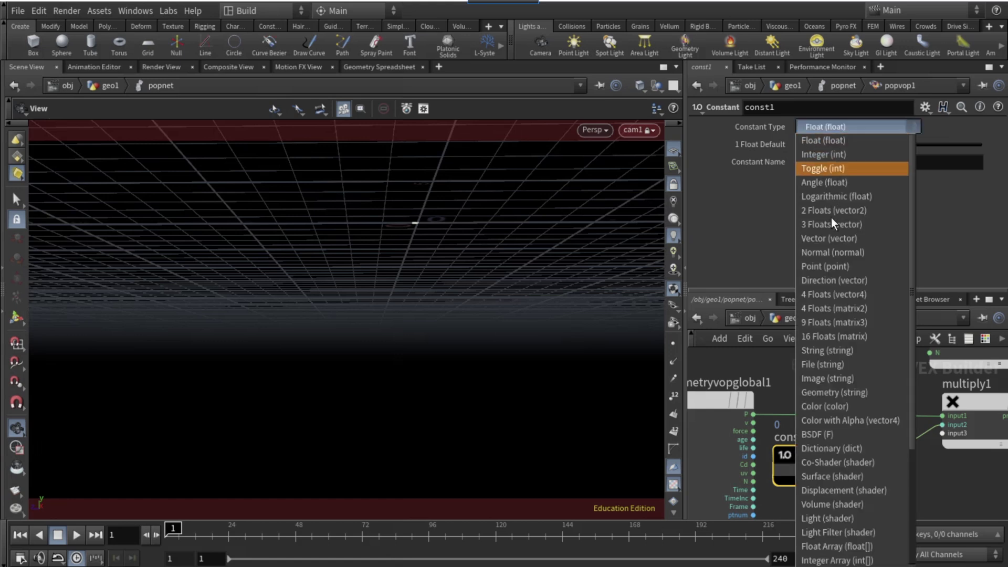
{"action": "left_click", "coordinate": [831, 222]}
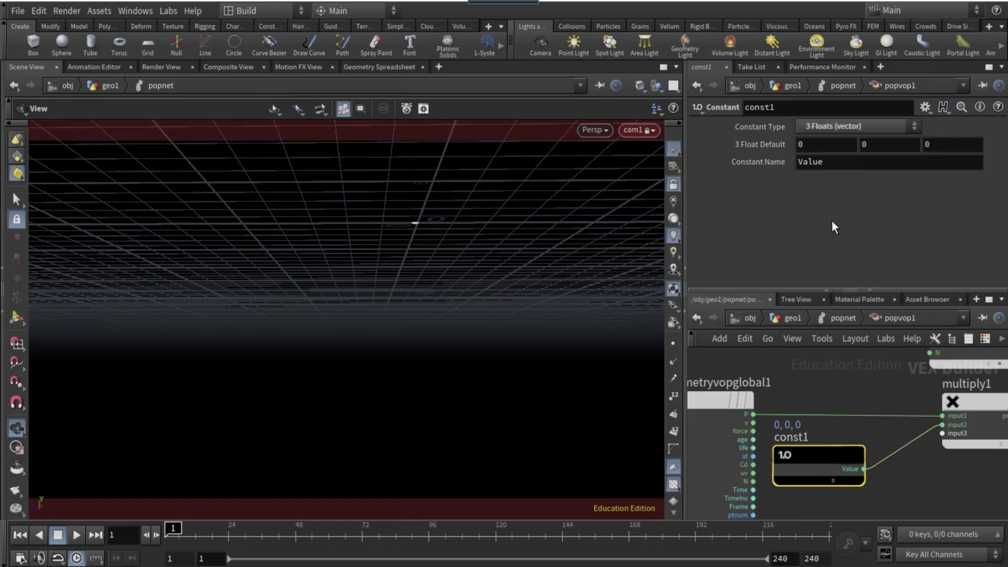
{"action": "left_click", "coordinate": [920, 147]}
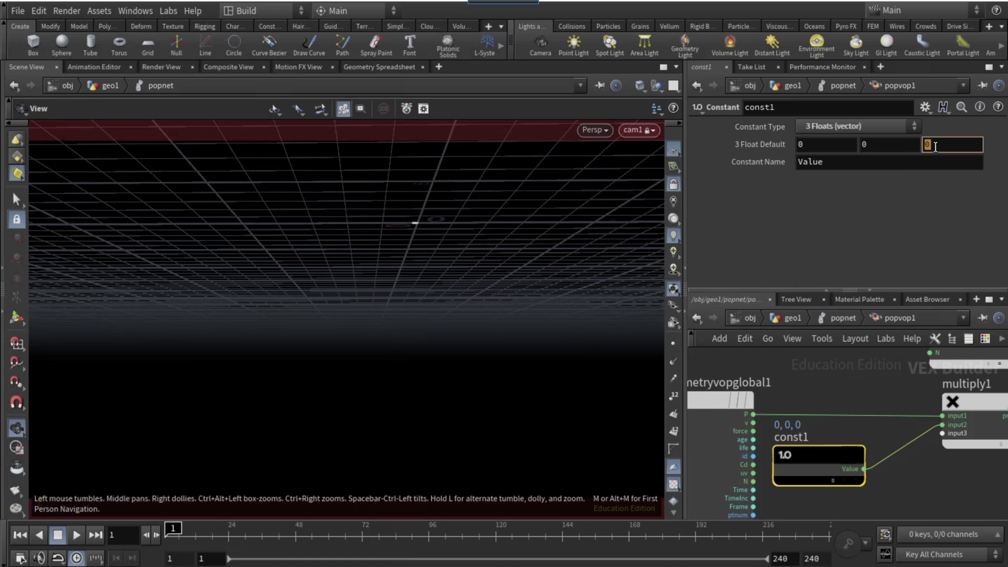
{"action": "type", "text": "1"}
{"action": "key", "text": "Return"}
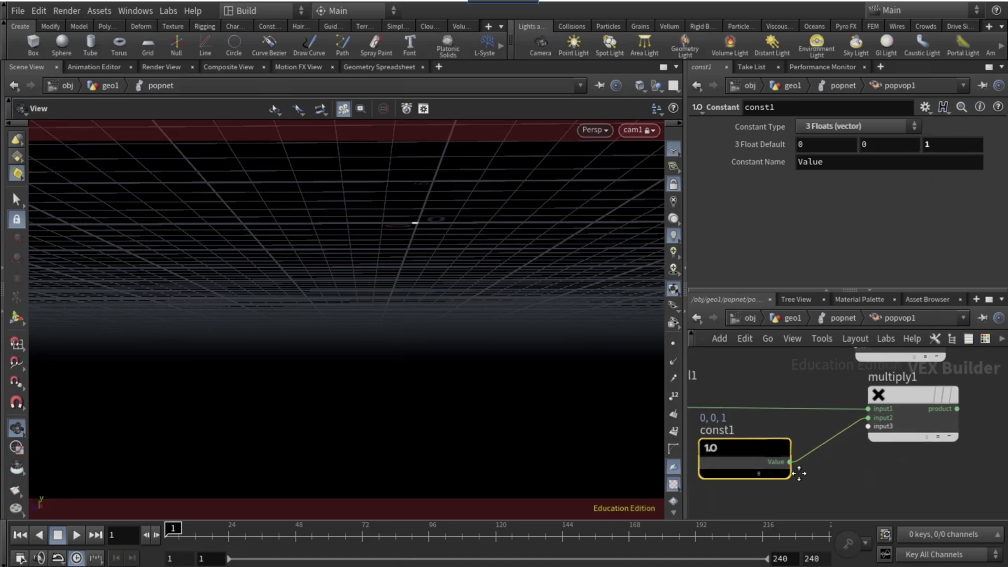
Feed the Multiply node's product into a new Subtract node.
{"action": "left_click", "coordinate": [869, 415]}
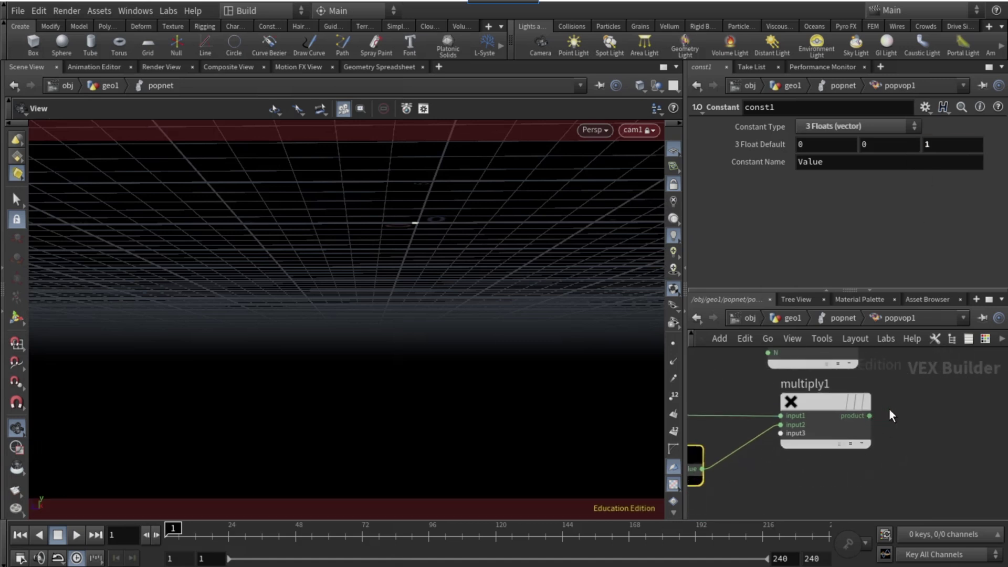
{"action": "key", "text": "Tab"}
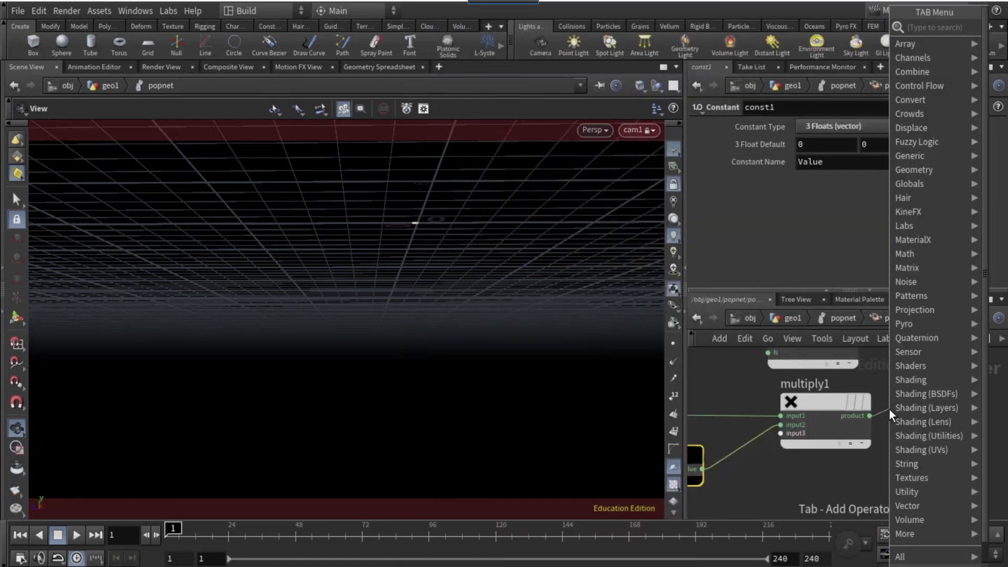
{"action": "type", "text": "subtract"}
{"action": "key", "text": "Return"}
{"action": "left_click", "coordinate": [799, 417]}
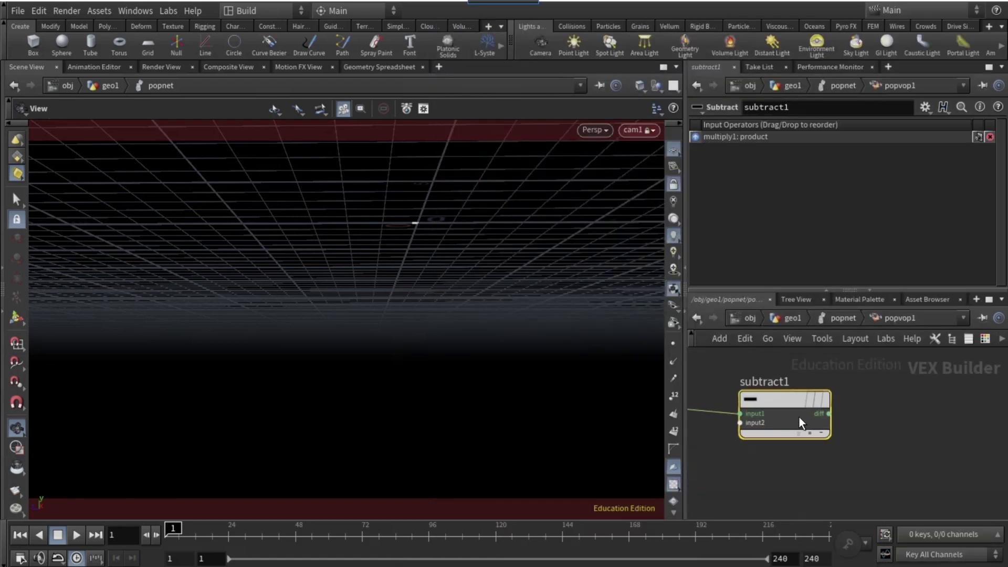
Feed the Subtract node's diff output into a second Multiply node.
{"action": "left_click", "coordinate": [828, 414]}
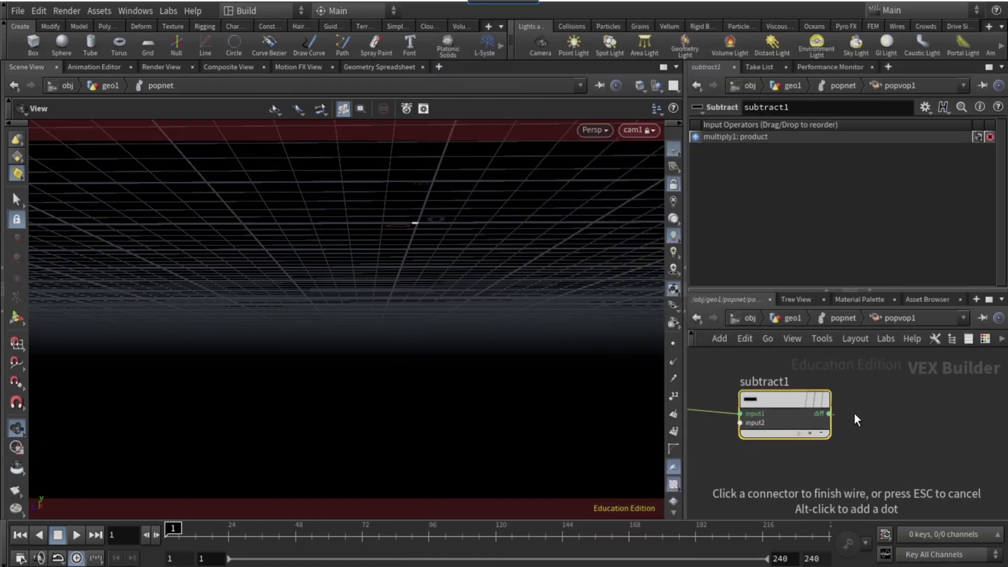
{"action": "key", "text": "Tab"}
{"action": "type", "text": "mult"}
{"action": "key", "text": "Return"}
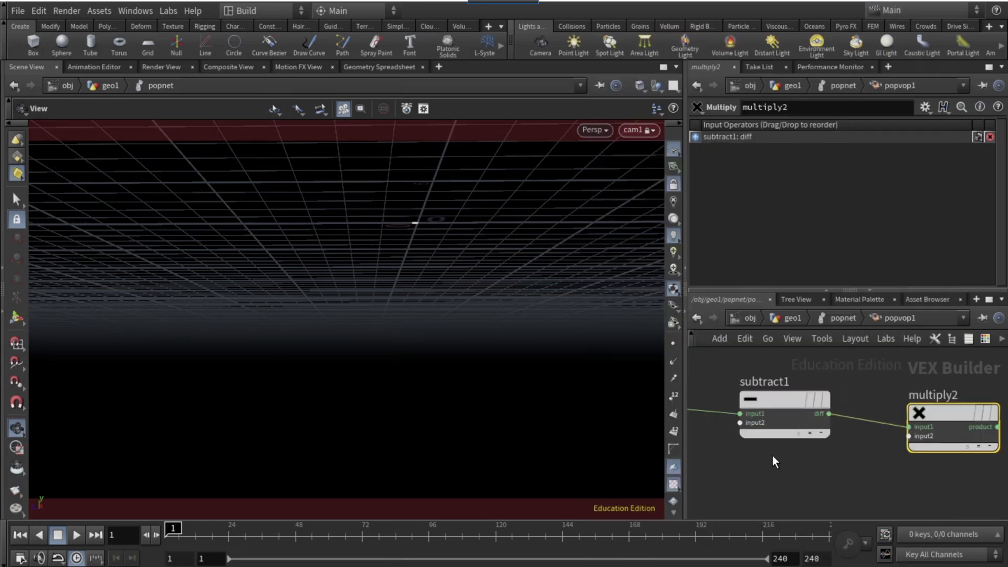
Wire the globals' P output into the Subtract node's second input, and promote the second Multiply node's input2 to a parameter.
{"action": "middle_click_drag", "start_coordinate": [640, 443], "coordinate": [899, 461]}
{"action": "scroll", "coordinate": [893, 460], "scroll_direction": "down", "scroll_amount": 3}
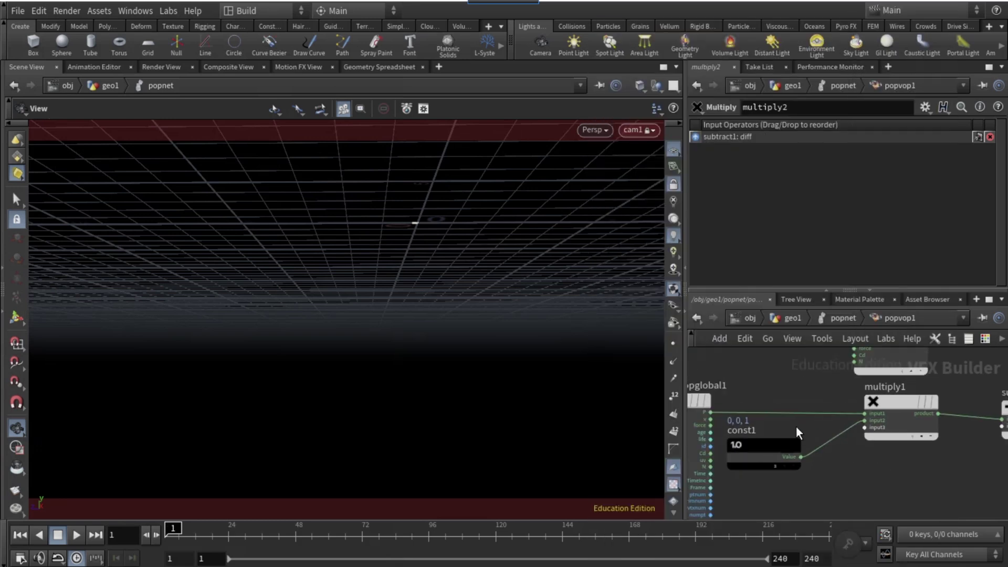
{"action": "left_click", "coordinate": [746, 422]}
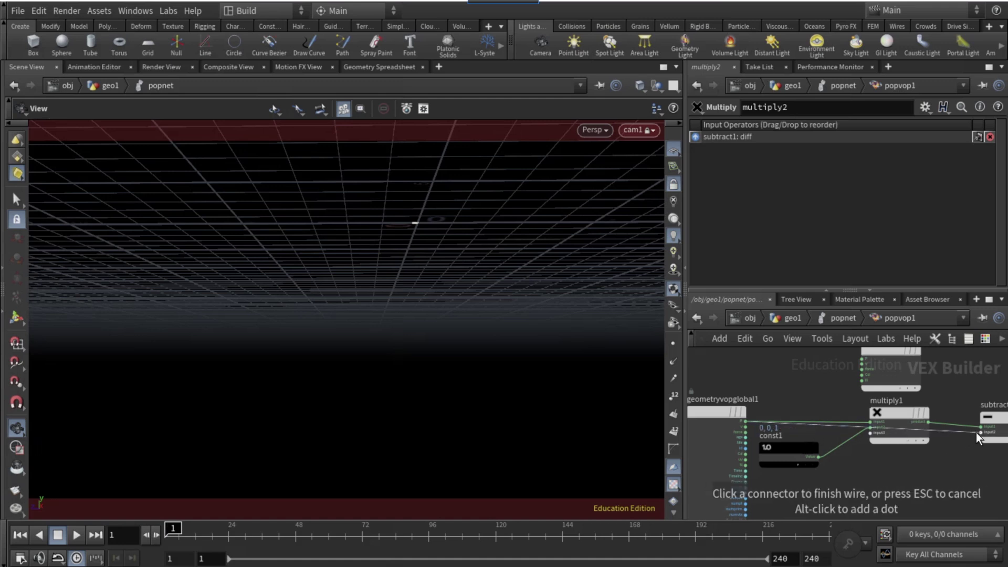
{"action": "left_click", "coordinate": [975, 433]}
{"action": "key", "text": "f"}
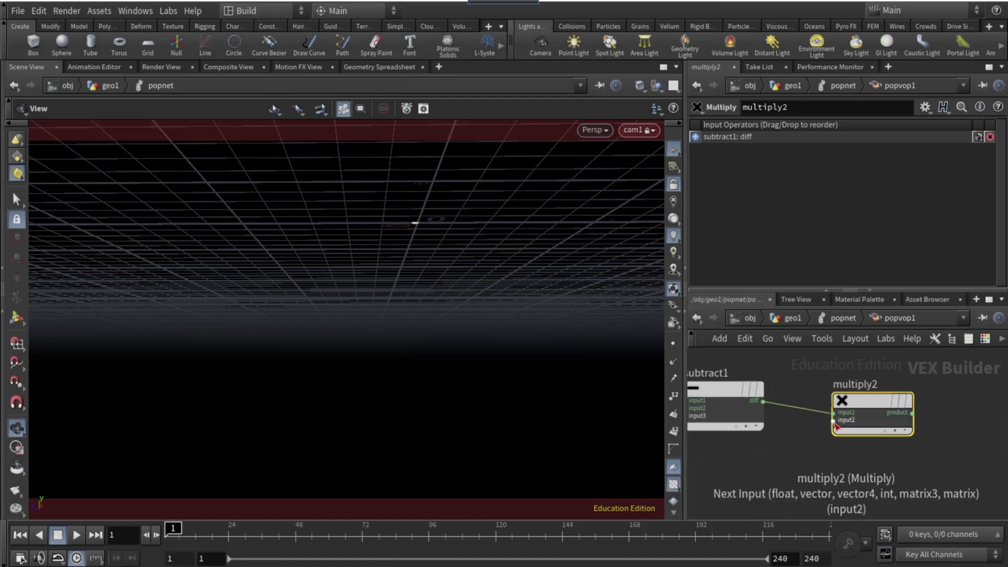
{"action": "right_click", "coordinate": [833, 423]}
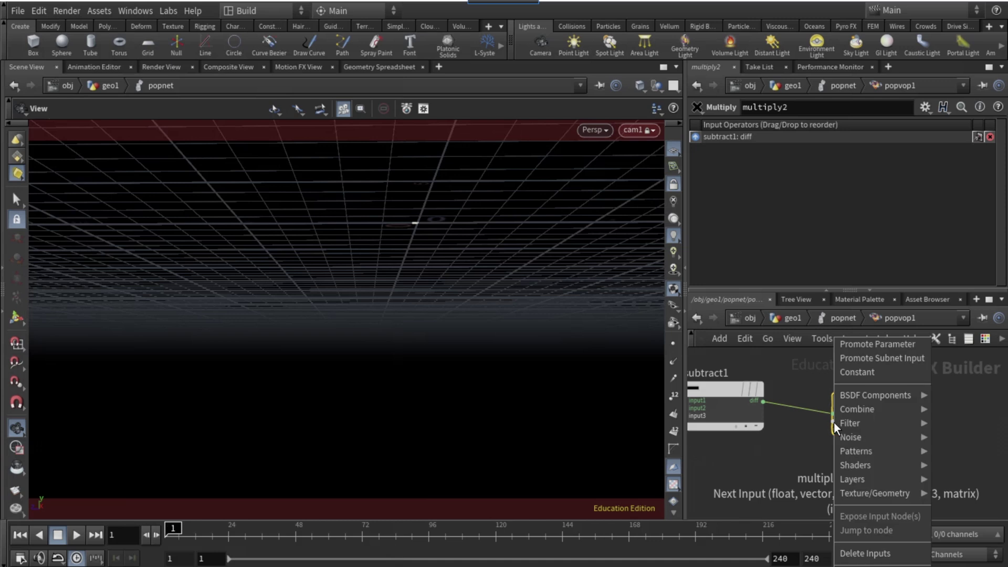
{"action": "left_click", "coordinate": [877, 358]}
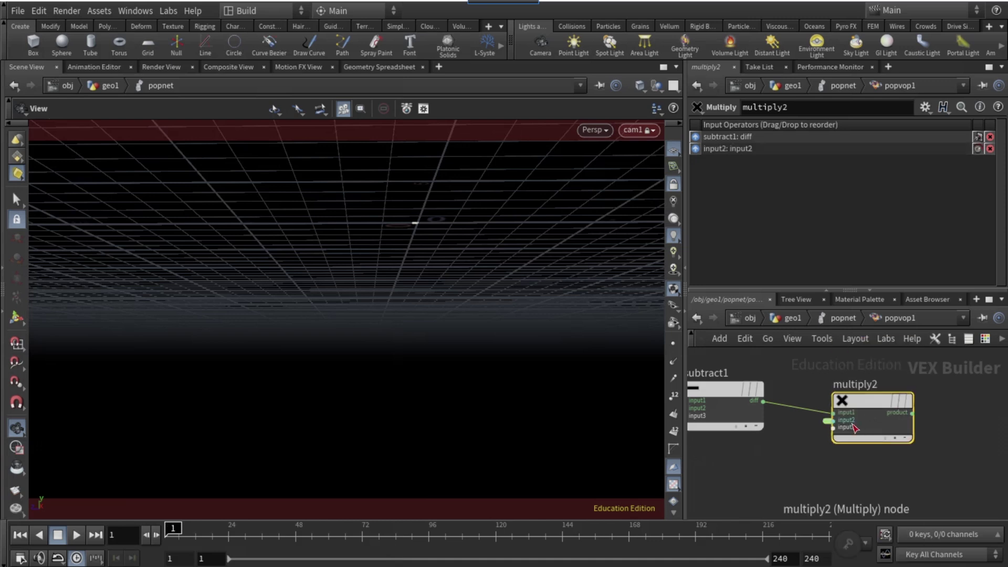
Feed the globals' v output into a new Add node.
{"action": "scroll", "coordinate": [926, 445], "scroll_direction": "down", "scroll_amount": 3}
{"action": "middle_click_drag", "start_coordinate": [926, 446], "coordinate": [825, 446]}
{"action": "scroll", "coordinate": [796, 445], "scroll_direction": "up", "scroll_amount": 3}
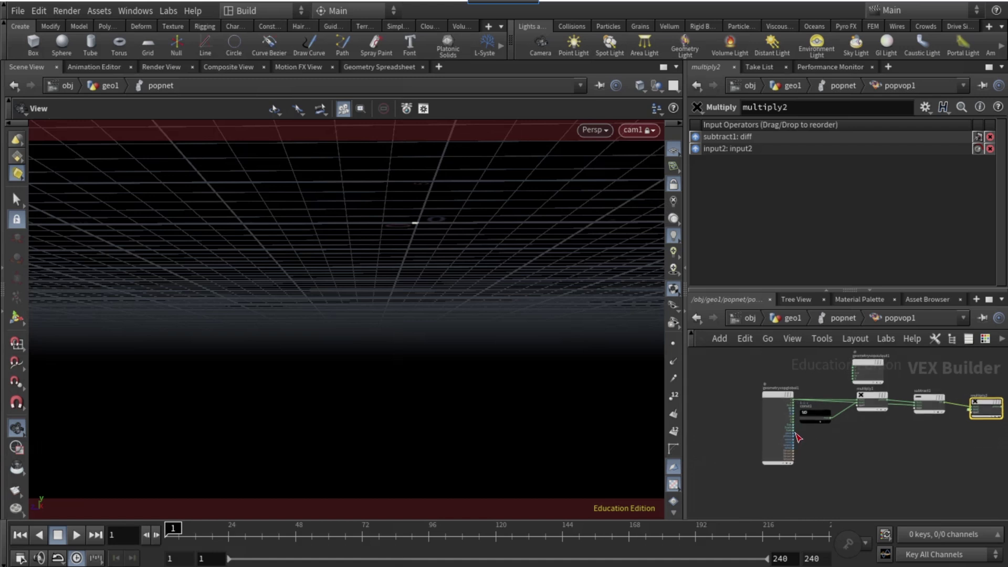
{"action": "scroll", "coordinate": [802, 413], "scroll_direction": "up", "scroll_amount": 3}
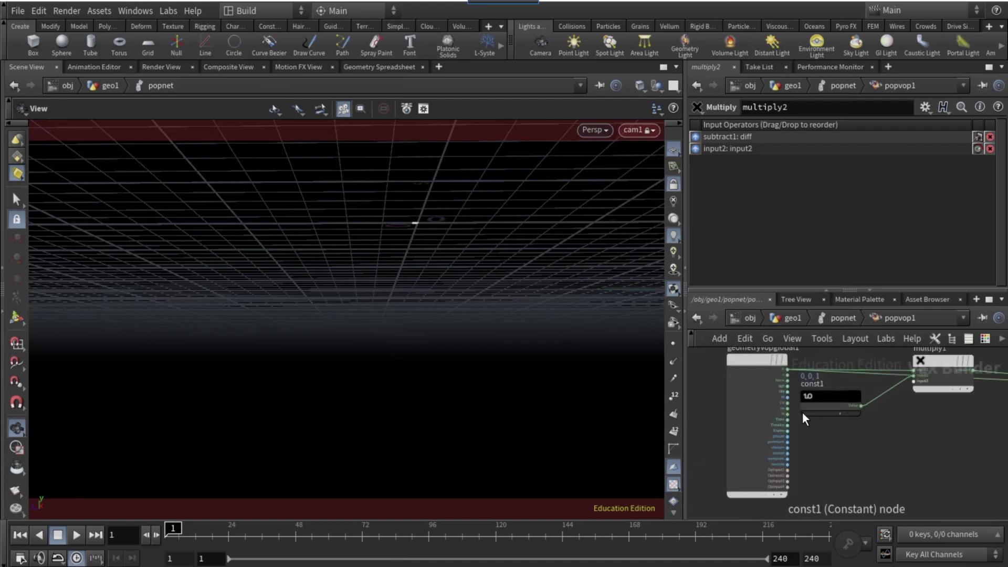
{"action": "left_click", "coordinate": [784, 368]}
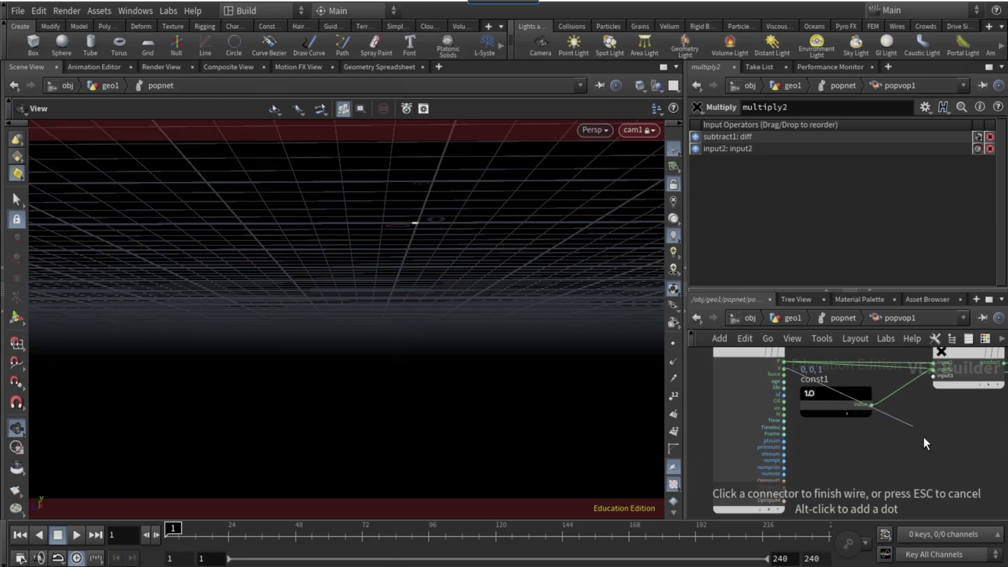
{"action": "key", "text": "Tab"}
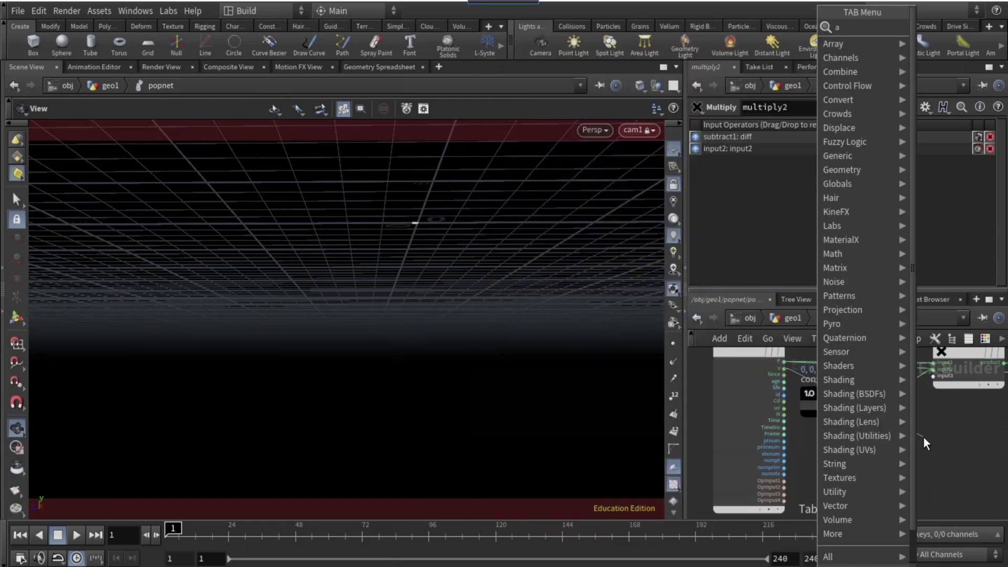
{"action": "type", "text": "add"}
{"action": "key", "text": "Return"}
{"action": "left_click", "coordinate": [923, 436]}
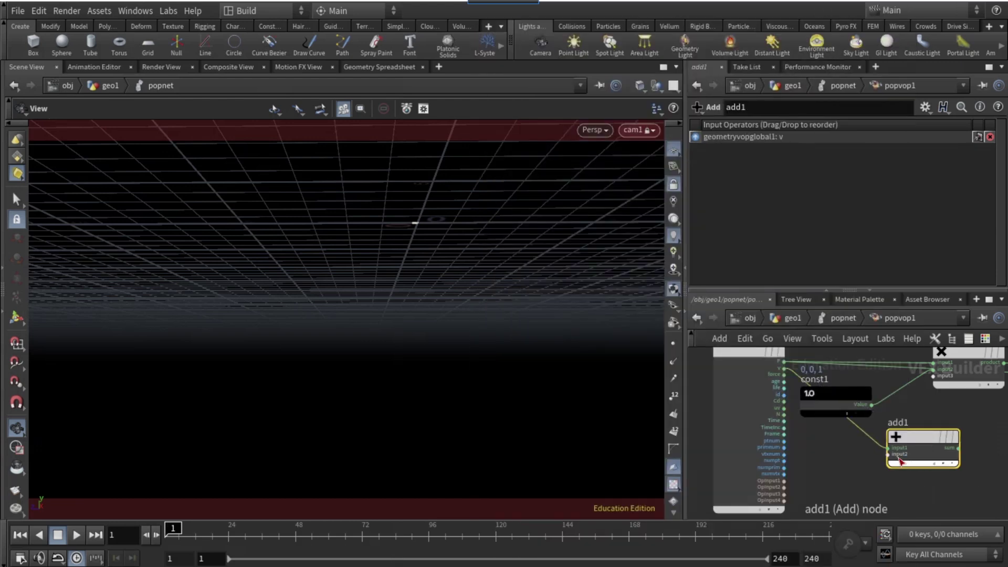
Wire the second Multiply node's product into the Add node's second input and place the Add node just below that Multiply node.
{"action": "left_click", "coordinate": [890, 460]}
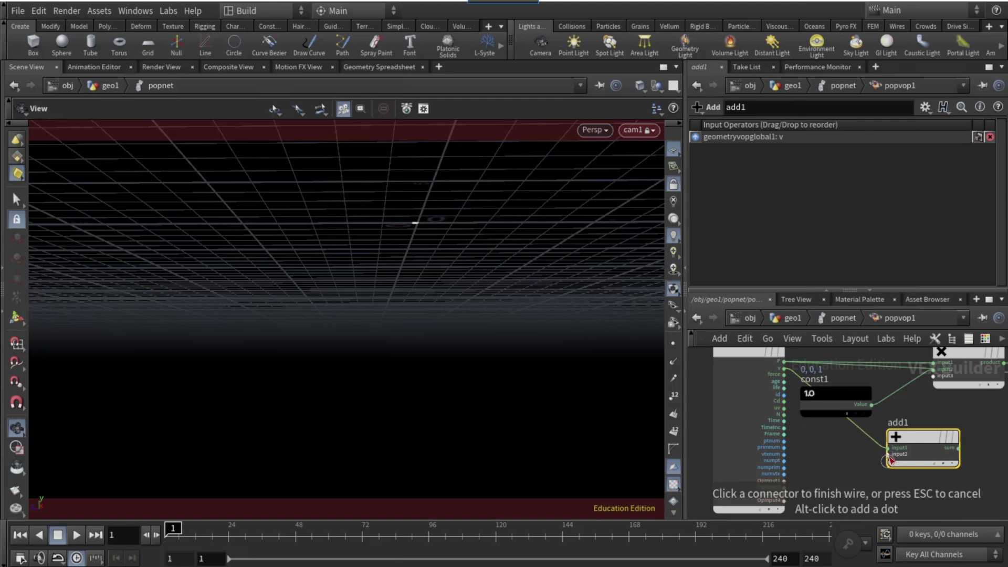
{"action": "scroll", "coordinate": [940, 442], "scroll_direction": "down", "scroll_amount": 3}
{"action": "middle_click_drag", "start_coordinate": [930, 428], "coordinate": [832, 441]}
{"action": "left_click", "coordinate": [946, 415]}
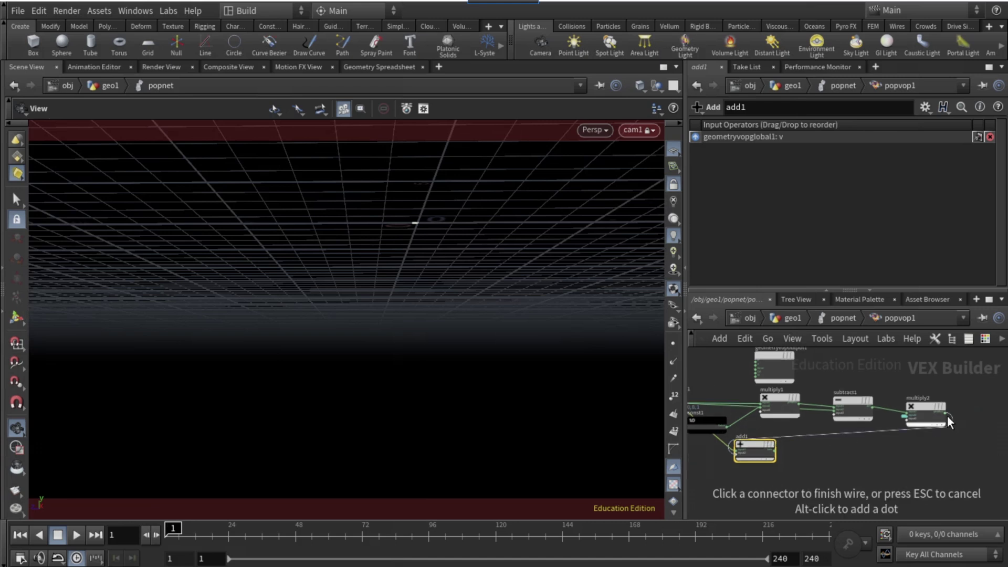
{"action": "left_click_drag", "start_coordinate": [758, 448], "coordinate": [978, 446]}
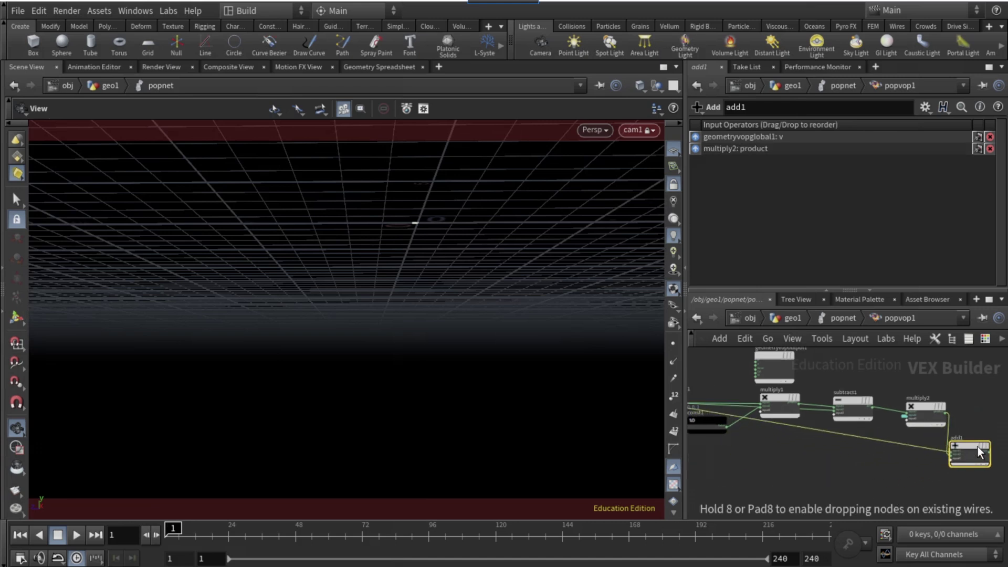
Connect the Add node's sum to the v input of the geometry output node.
{"action": "middle_click_drag", "start_coordinate": [977, 446], "coordinate": [933, 435]}
{"action": "left_click", "coordinate": [942, 435]}
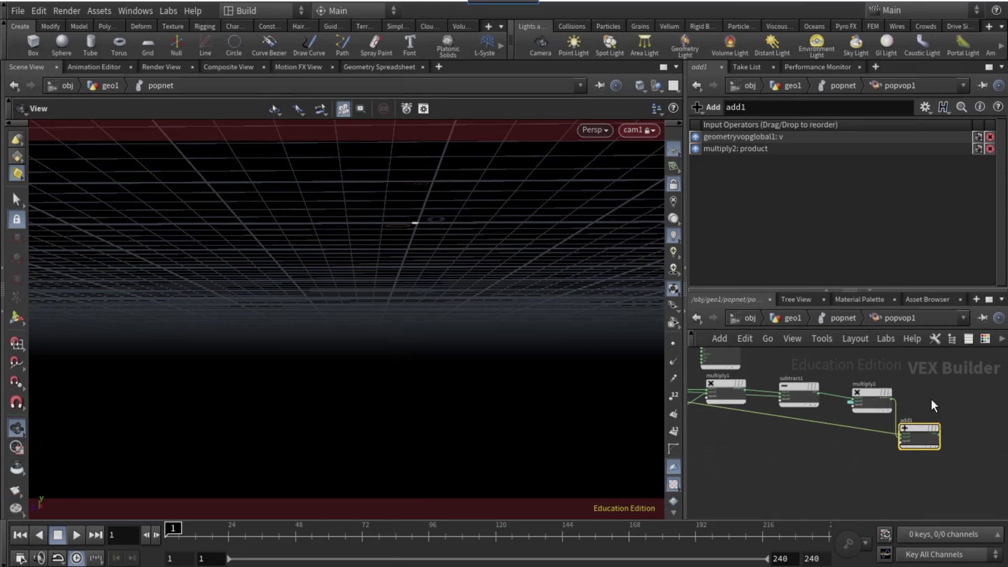
{"action": "scroll", "coordinate": [739, 380], "scroll_direction": "up", "scroll_amount": 1}
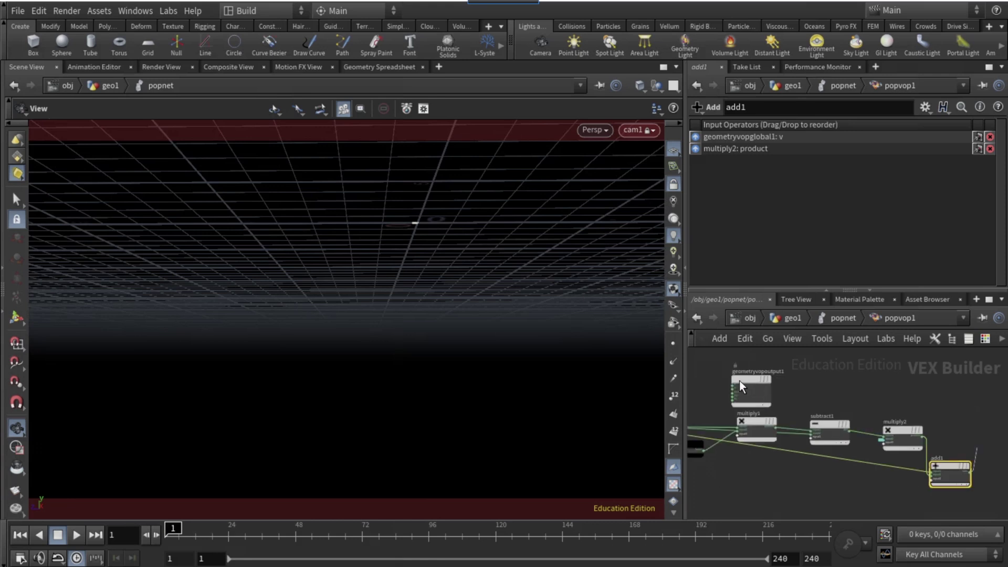
{"action": "scroll", "coordinate": [722, 398], "scroll_direction": "up", "scroll_amount": 3}
{"action": "scroll", "coordinate": [722, 395], "scroll_direction": "up", "scroll_amount": 2}
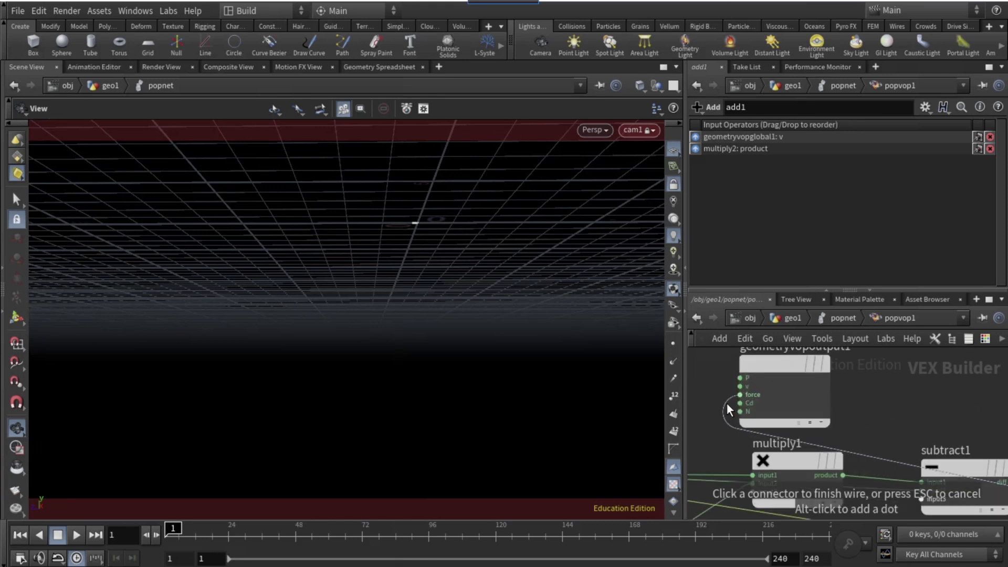
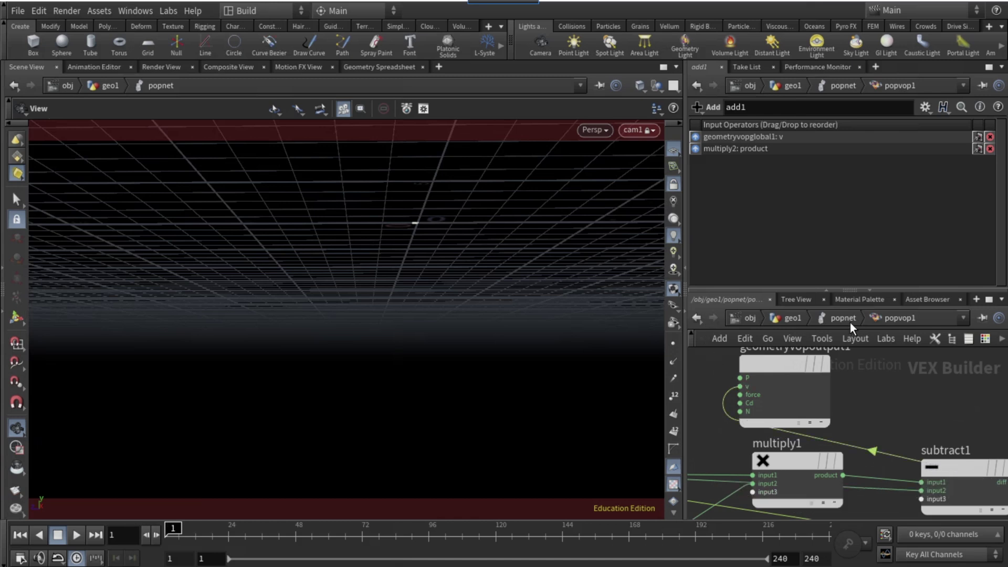
Return to the popnet level, set the POP VOP's Input Number 2 to 10, and play the simulation.
{"action": "left_click", "coordinate": [843, 318]}
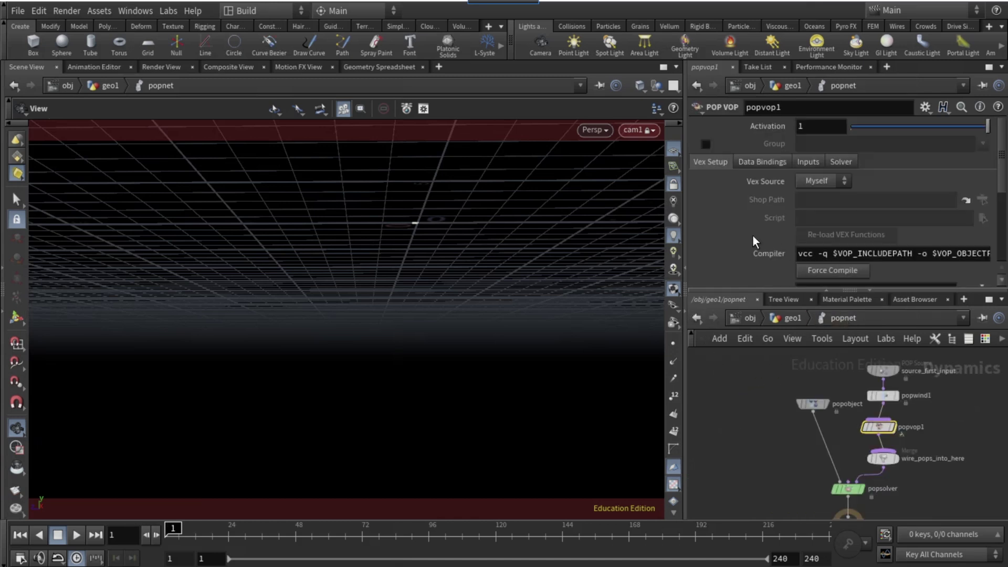
{"action": "scroll", "coordinate": [745, 235], "scroll_direction": "down", "scroll_amount": 5}
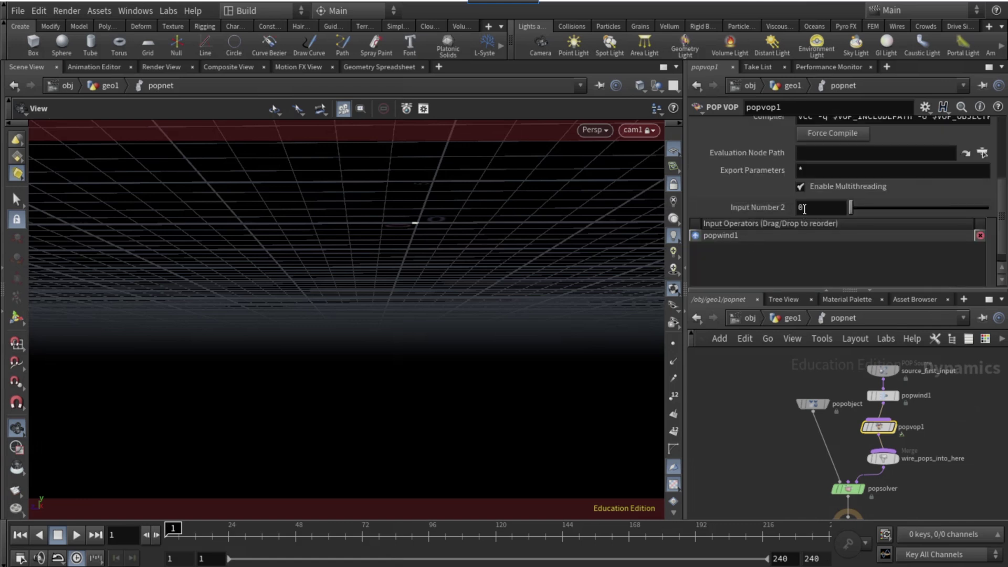
{"action": "left_click", "coordinate": [804, 208]}
{"action": "type", "text": "10"}
{"action": "key", "text": "Return"}
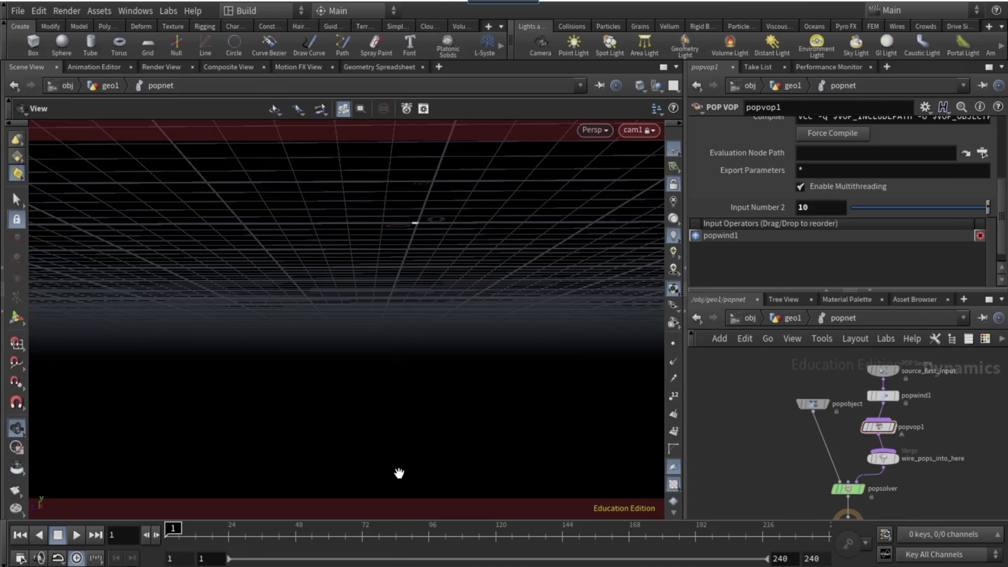
{"action": "left_click", "coordinate": [72, 537]}
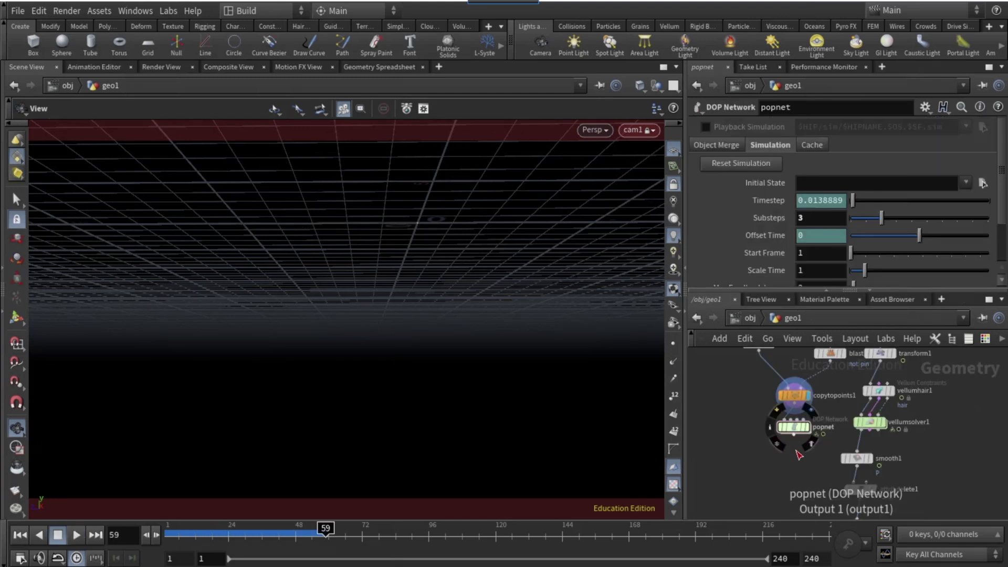
Append an Attribute VOP to the popnet node's output in the geo1 network.
{"action": "left_click", "coordinate": [795, 449]}
{"action": "key", "text": "Tab"}
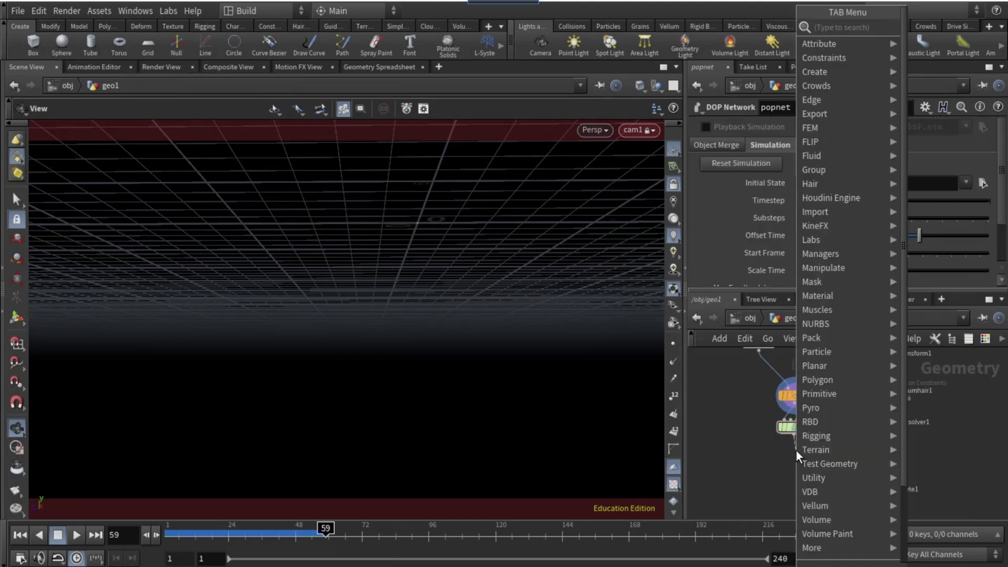
{"action": "type", "text": "attribvop"}
{"action": "key", "text": "Return"}
{"action": "left_click", "coordinate": [796, 458]}
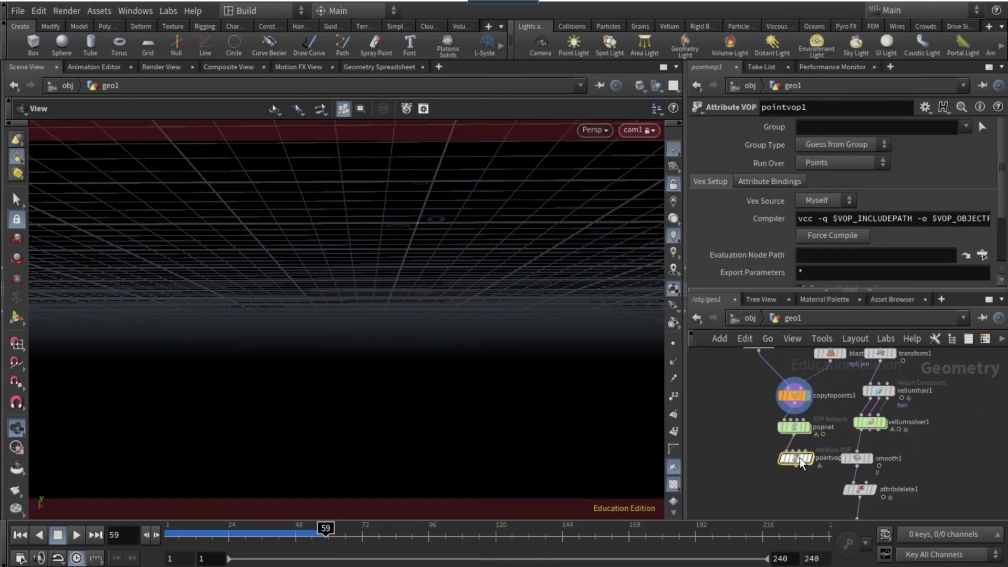
Inside the Attribute VOP, feed the globals' P output into a new Vector to Float node.
{"action": "double_click", "coordinate": [799, 459]}
{"action": "scroll", "coordinate": [810, 420], "scroll_direction": "up", "scroll_amount": 5}
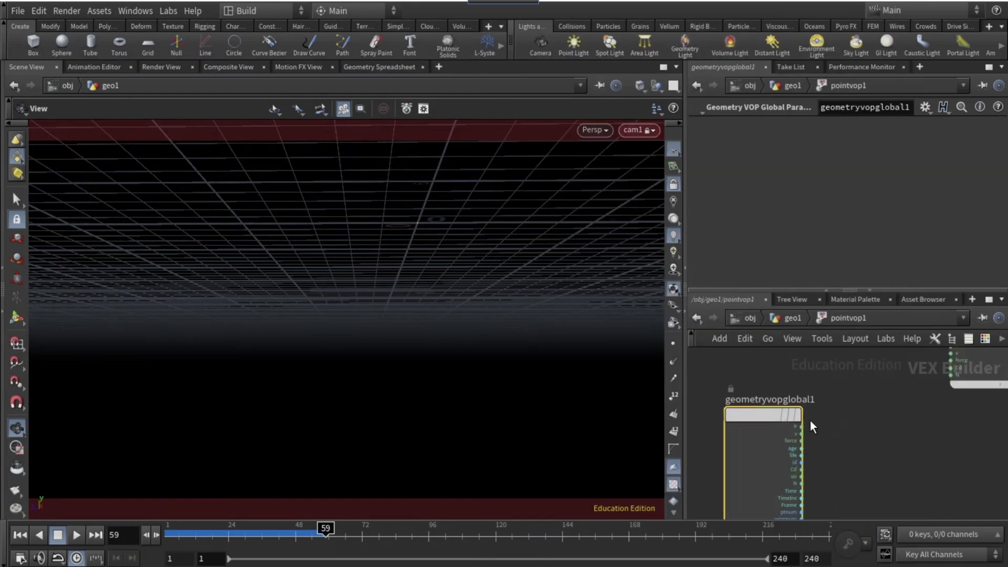
{"action": "left_click", "coordinate": [798, 427]}
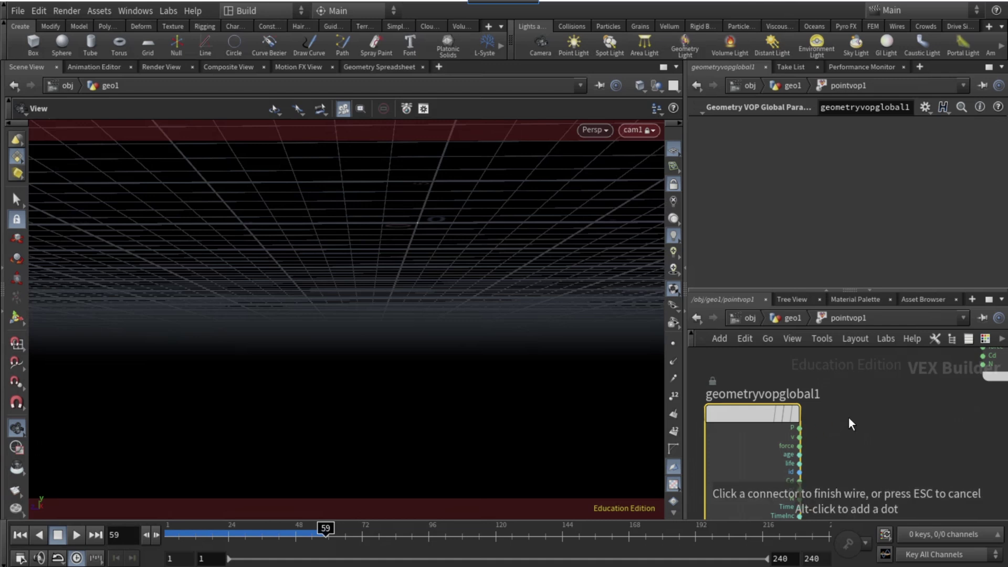
{"action": "left_click", "coordinate": [848, 417]}
{"action": "type", "text": "v"}
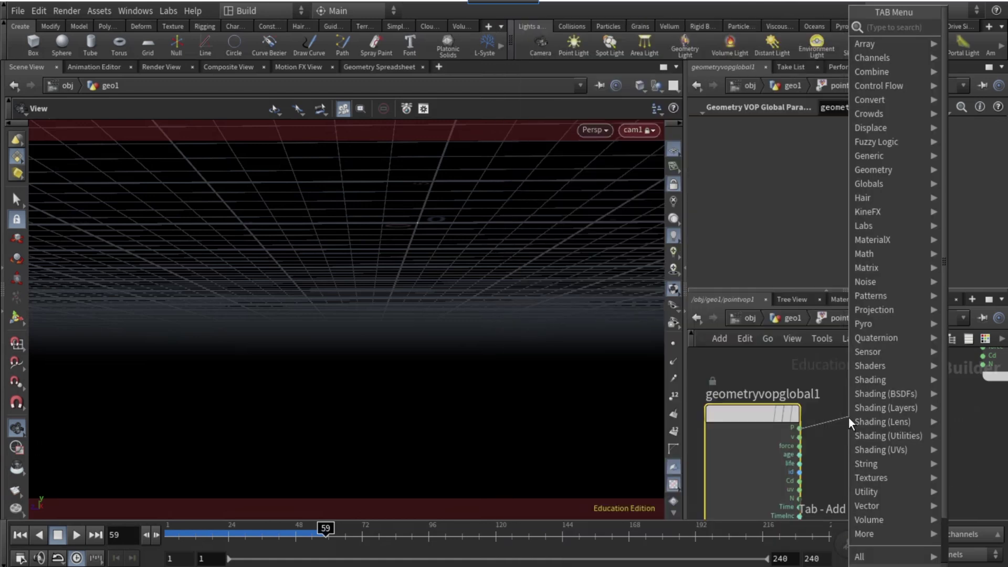
{"action": "type", "text": "ectofloat"}
{"action": "key", "text": "Return"}
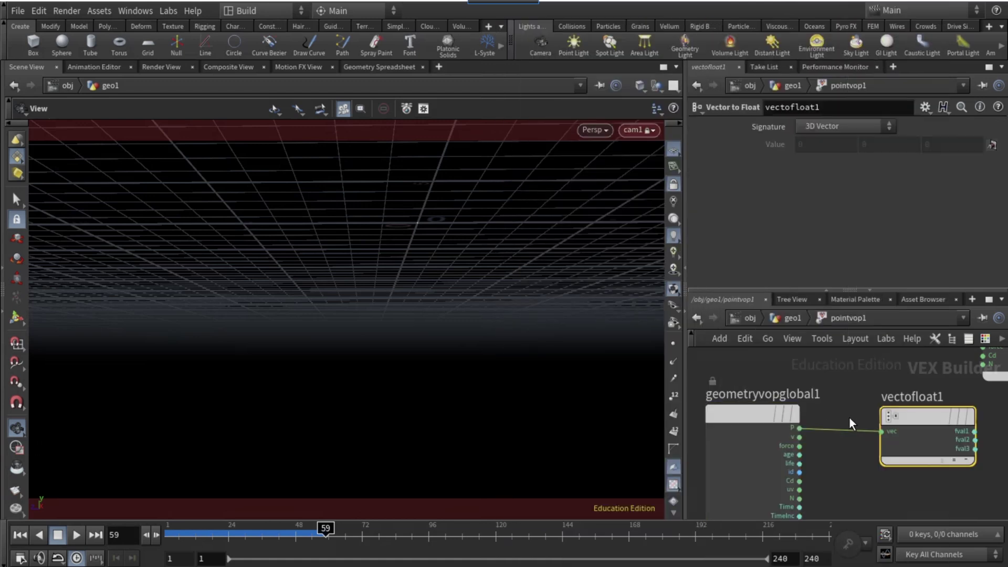
Feed the Vector to Float node's fval3 output into a new Fit Range node.
{"action": "left_click", "coordinate": [975, 449]}
{"action": "left_click_drag", "start_coordinate": [957, 445], "coordinate": [910, 435]}
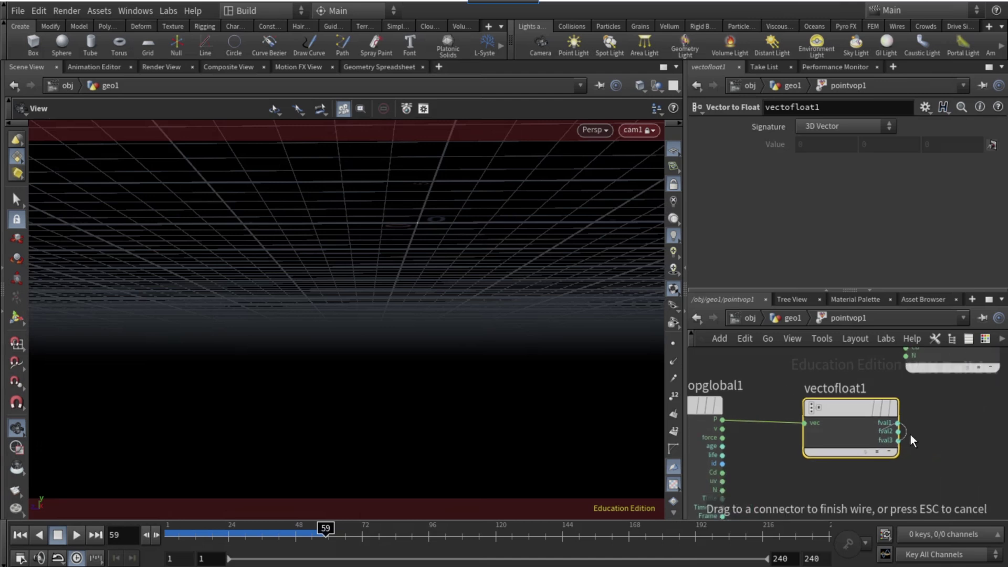
{"action": "left_click_drag", "start_coordinate": [909, 434], "coordinate": [950, 444]}
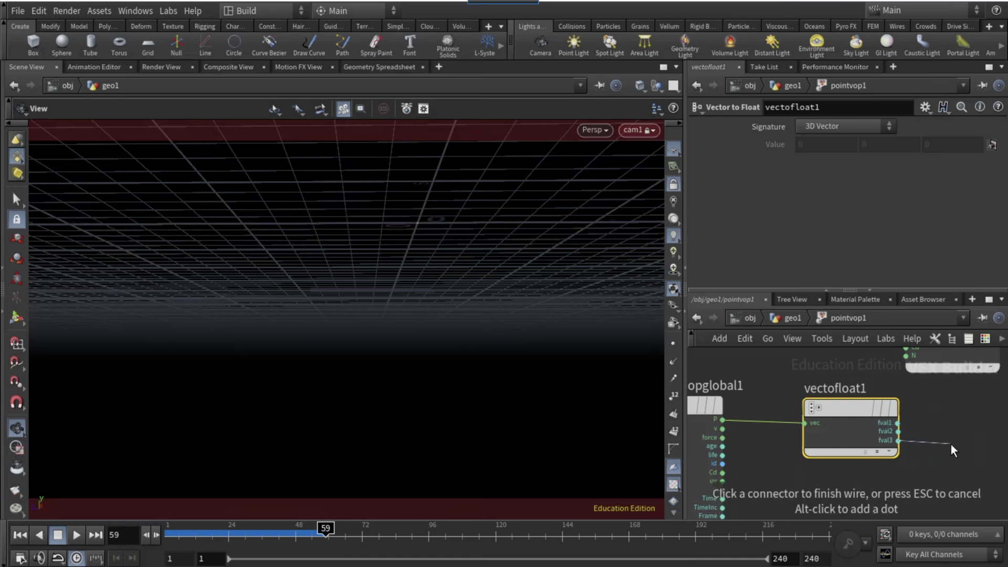
{"action": "key", "text": "Tab"}
{"action": "type", "text": "f"}
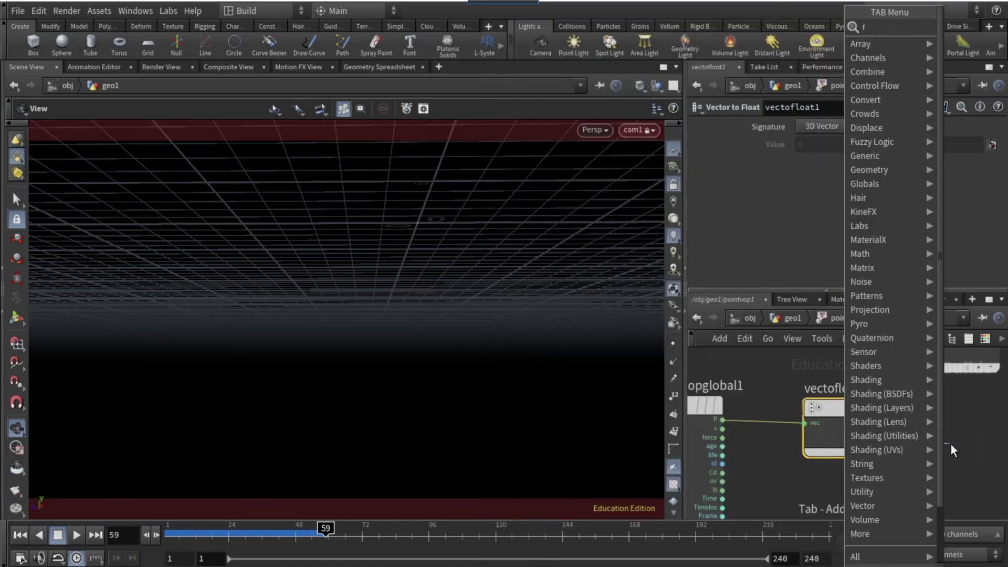
{"action": "type", "text": "it"}
{"action": "key", "text": "Return"}
Set the Fit Range node's Source Max to 10, Destination Min to 1 and Destination Max to 0.
{"action": "left_click", "coordinate": [810, 160]}
{"action": "type", "text": "0"}
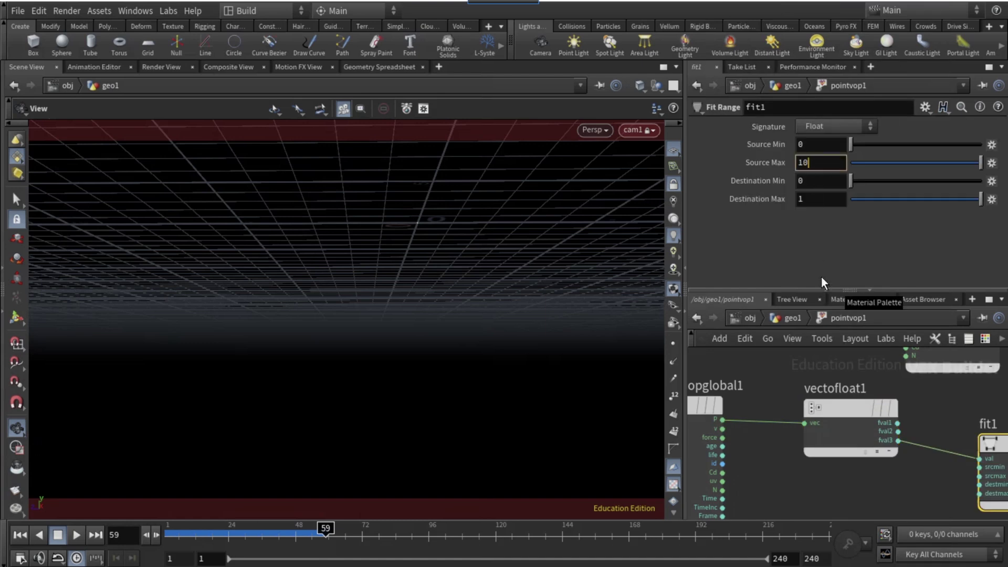
{"action": "double_click", "coordinate": [807, 181]}
{"action": "type", "text": "1"}
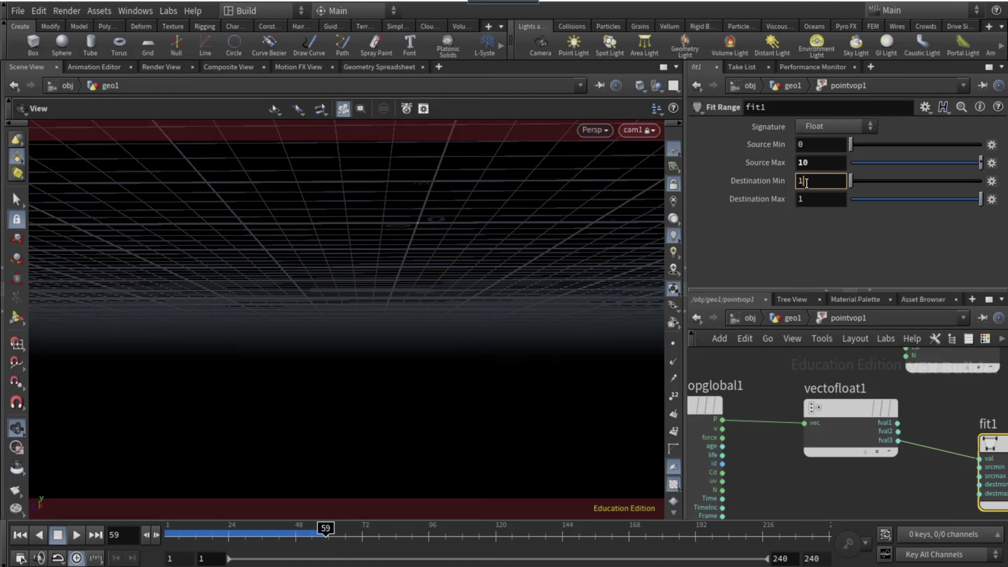
{"action": "double_click", "coordinate": [809, 198]}
{"action": "type", "text": "0"}
{"action": "key", "text": "Return"}
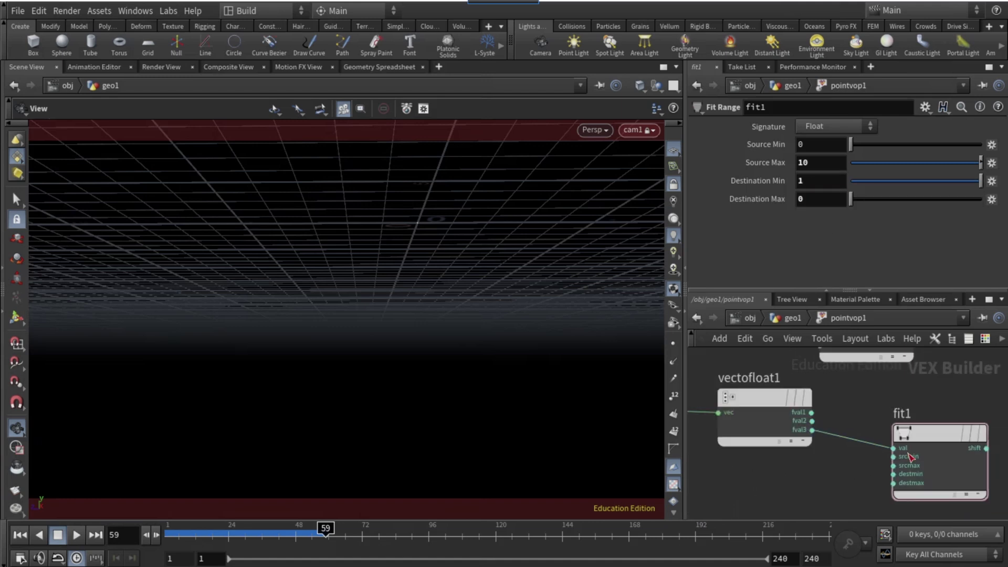
Wire the Fit Range's shift output into the geometry output's Cd input and return to the geo1 network.
{"action": "left_click", "coordinate": [971, 449]}
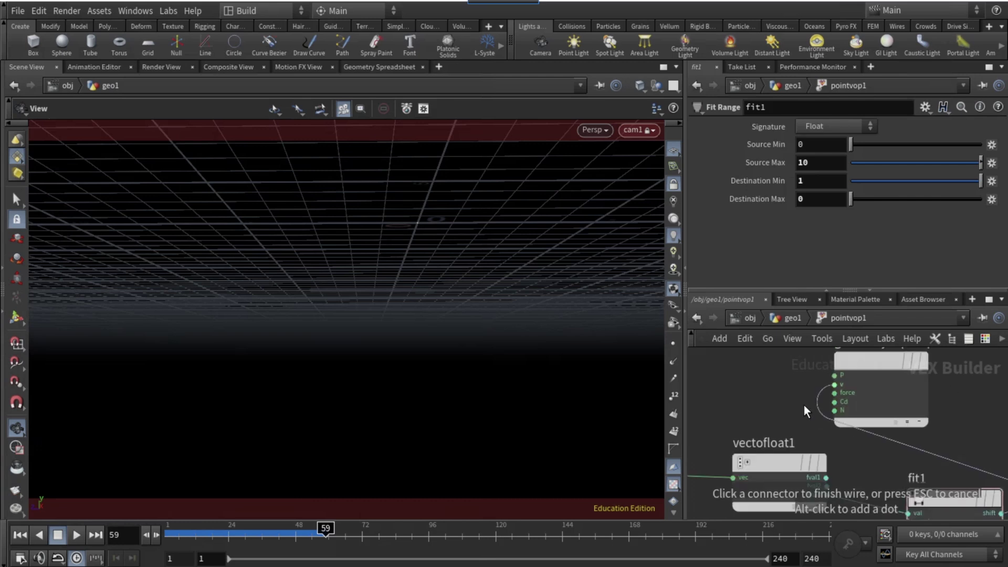
{"action": "left_click", "coordinate": [836, 426]}
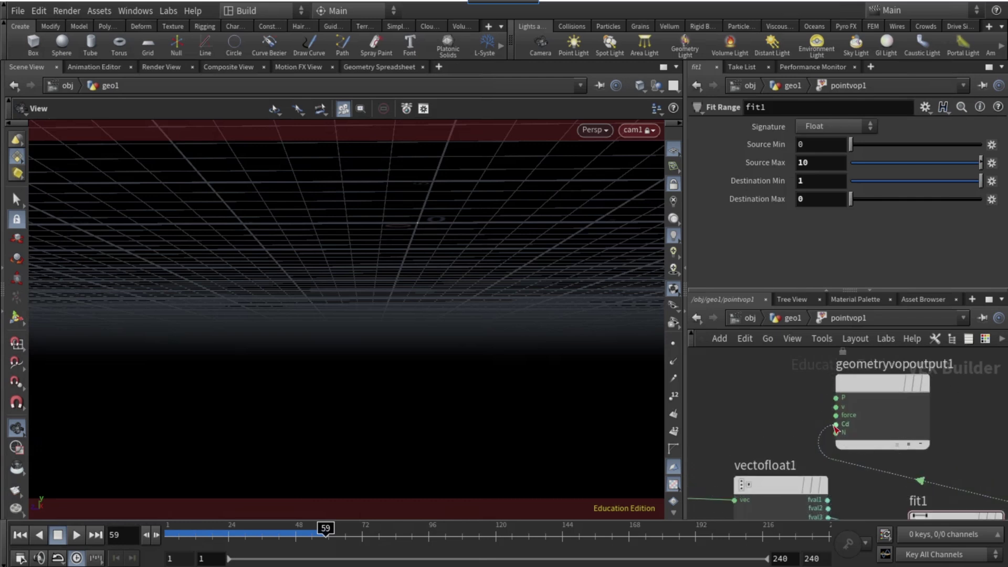
{"action": "left_click", "coordinate": [789, 320]}
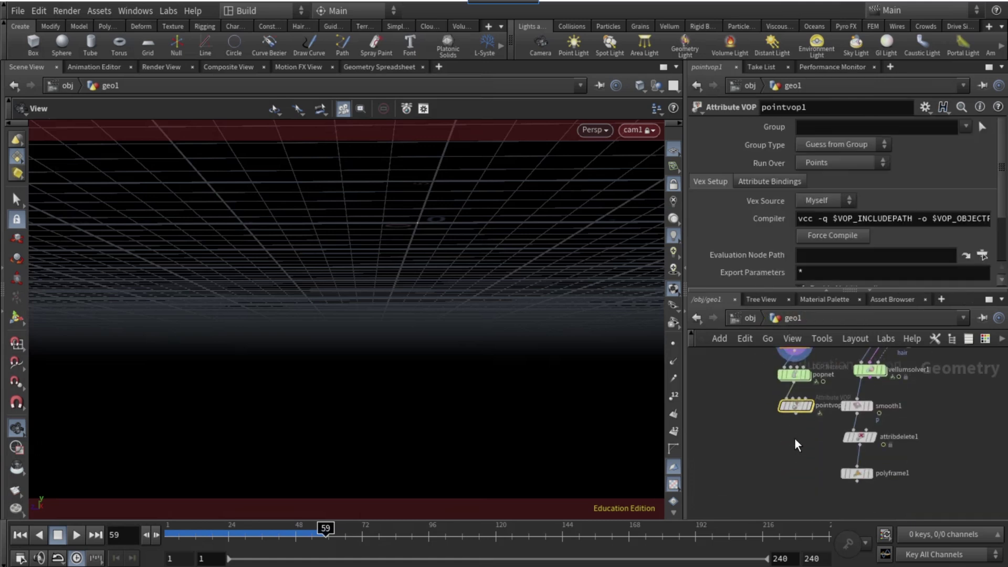
Append a Blast node to the Attribute VOP's output.
{"action": "left_click", "coordinate": [794, 416]}
{"action": "left_click", "coordinate": [790, 433]}
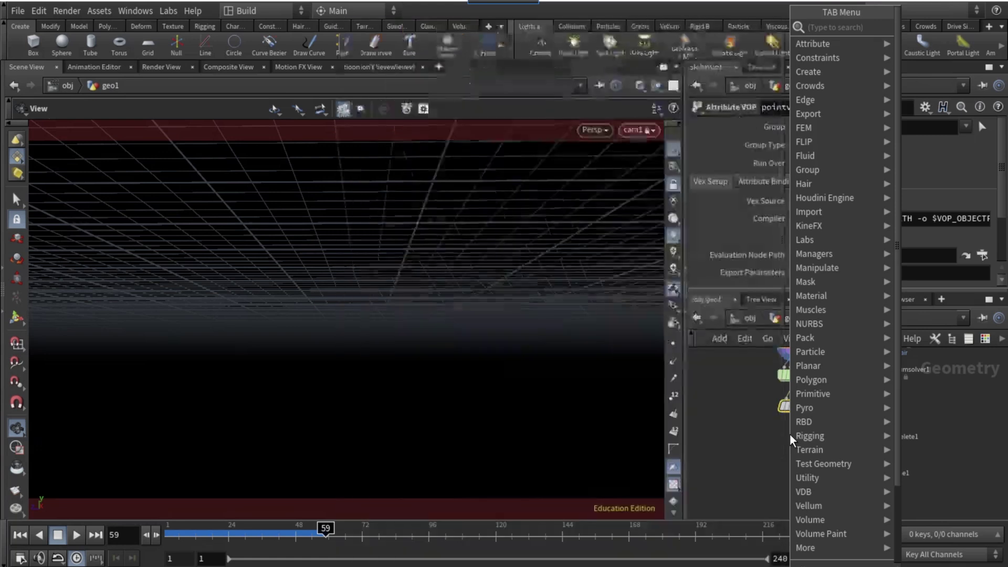
{"action": "key", "text": "Escape"}
{"action": "left_click", "coordinate": [789, 434]}
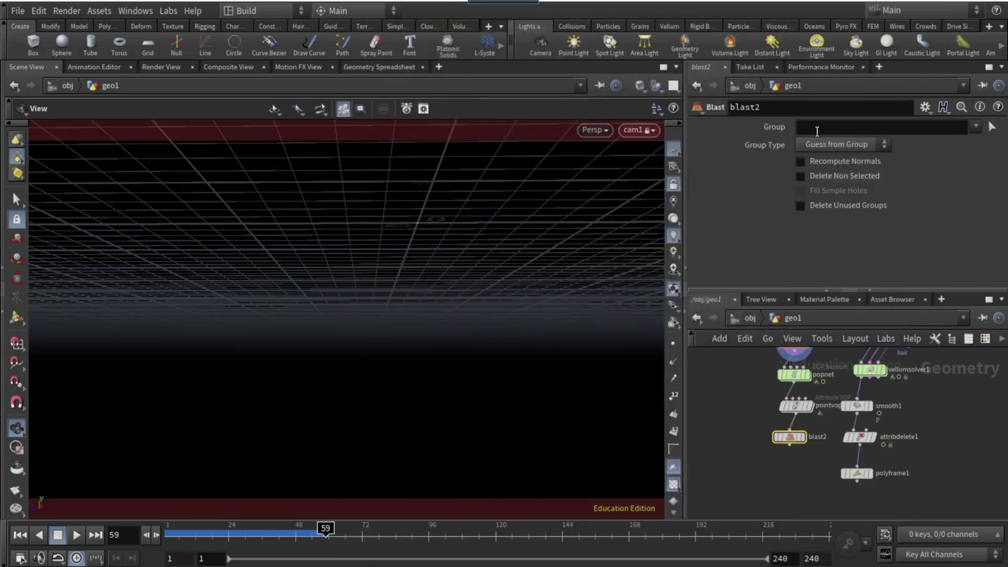
{"action": "left_click", "coordinate": [818, 130]}
{"action": "type", "text": "@C"}
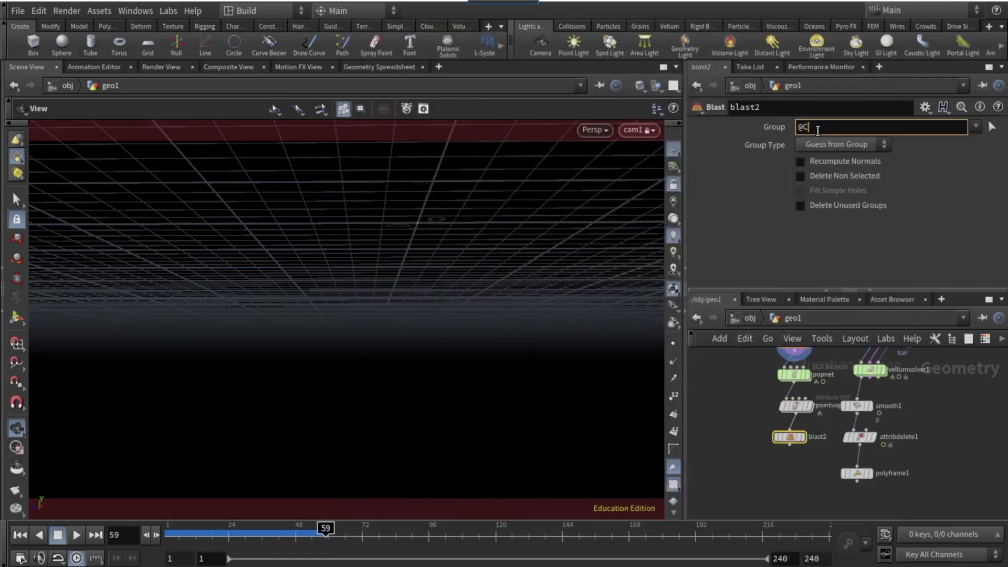
{"action": "type", "text": "d=0"}
{"action": "left_click", "coordinate": [821, 144]}
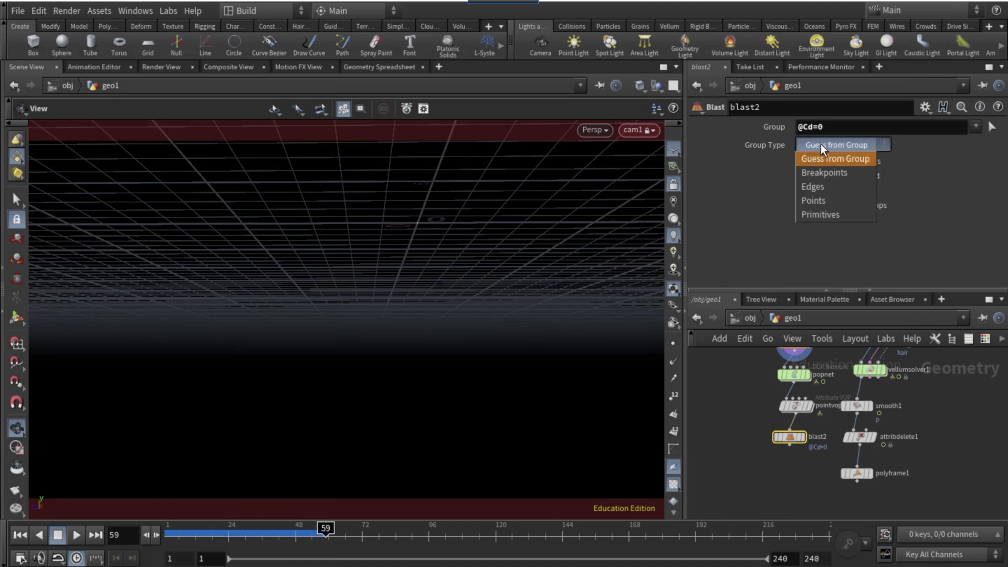
{"action": "left_click", "coordinate": [825, 198]}
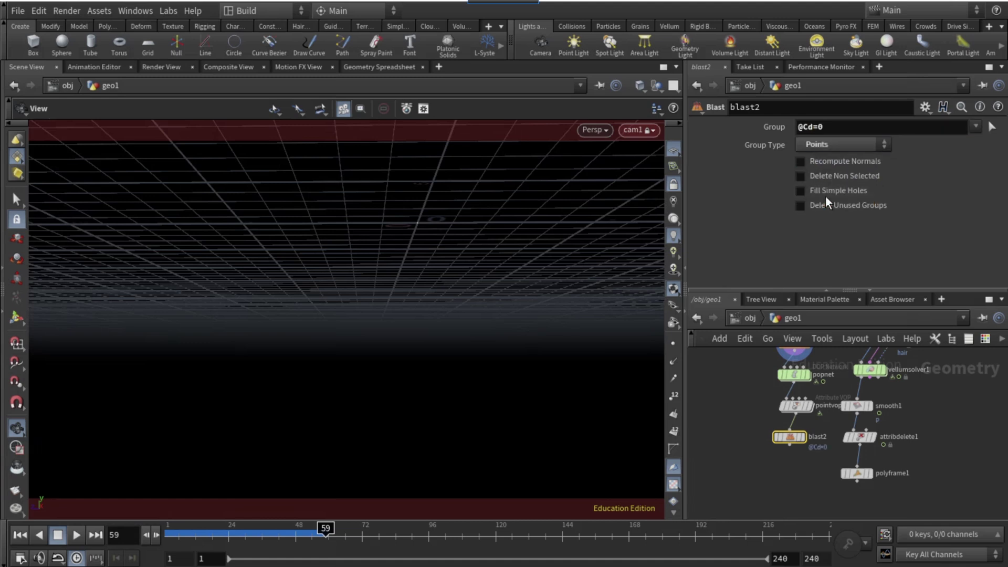
Inside the popnet, set the POP Wind noise Amplitude to 8.7 and Swirl Size to .81, and return to geo1.
{"action": "double_click", "coordinate": [793, 374]}
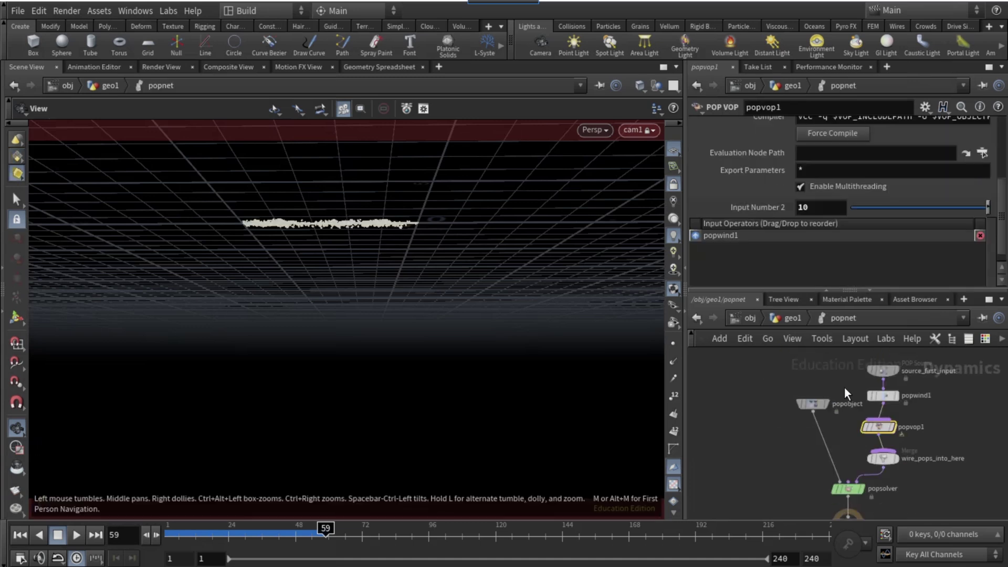
{"action": "left_click", "coordinate": [882, 395]}
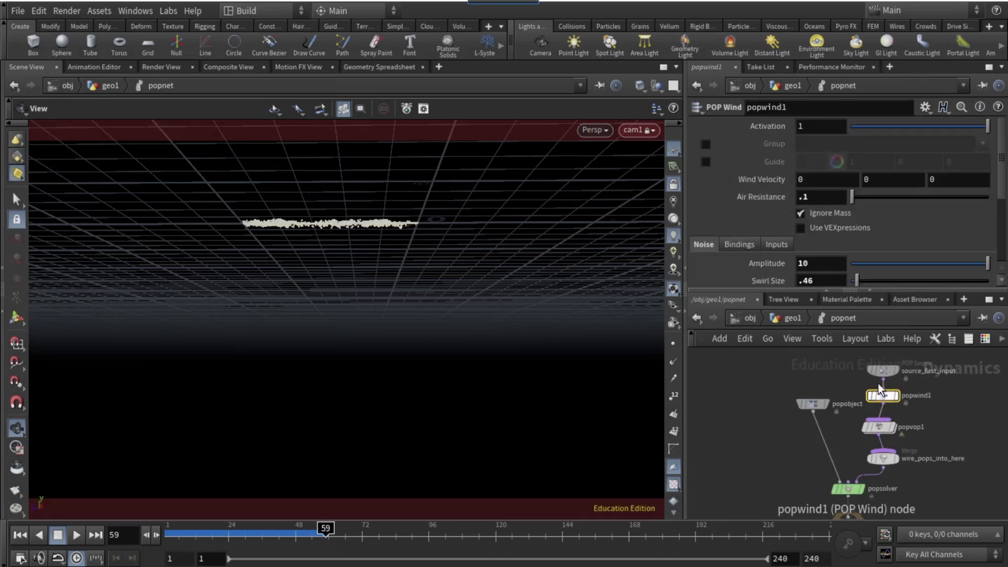
{"action": "left_click", "coordinate": [822, 268]}
{"action": "type", "text": "8.7"}
{"action": "key", "text": "Return"}
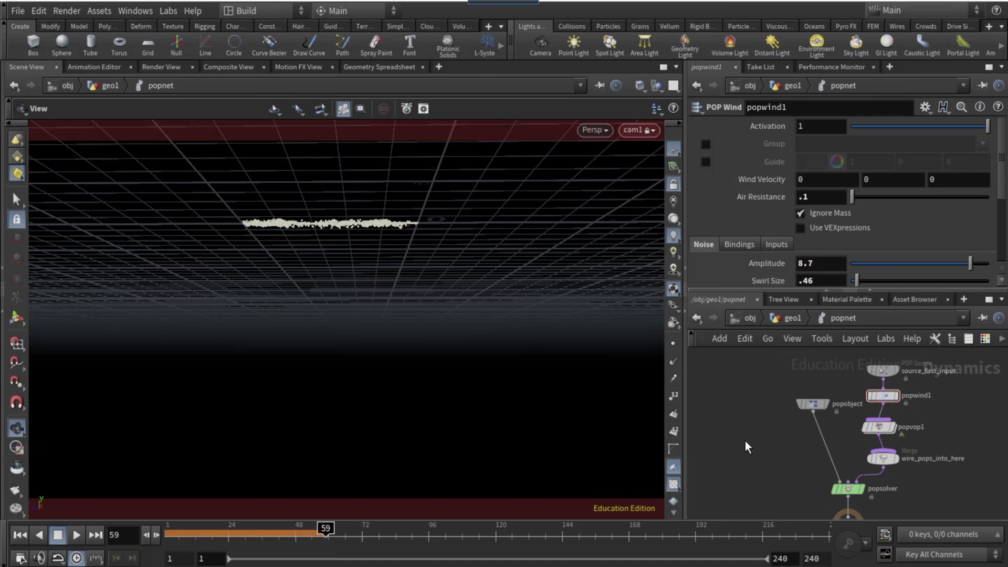
{"action": "left_click", "coordinate": [811, 281]}
{"action": "type", "text": ".81"}
{"action": "key", "text": "Return"}
{"action": "left_click", "coordinate": [787, 319]}
Append a Wire Capture node to blast2 and feed its second input from the group1 output.
{"action": "middle_click_drag", "start_coordinate": [758, 450], "coordinate": [800, 426]}
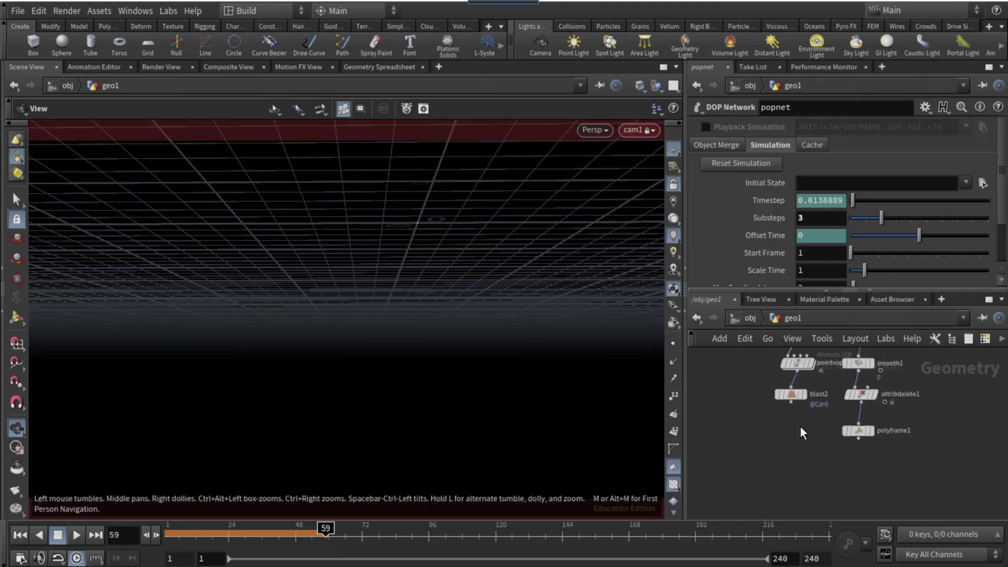
{"action": "left_click", "coordinate": [792, 403]}
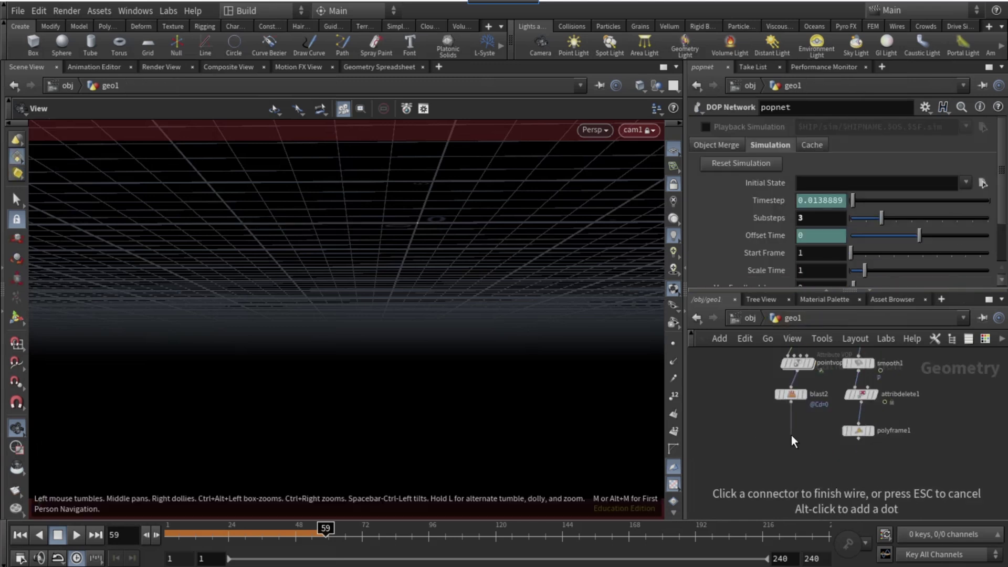
{"action": "left_click", "coordinate": [791, 435]}
{"action": "type", "text": "wire capture"}
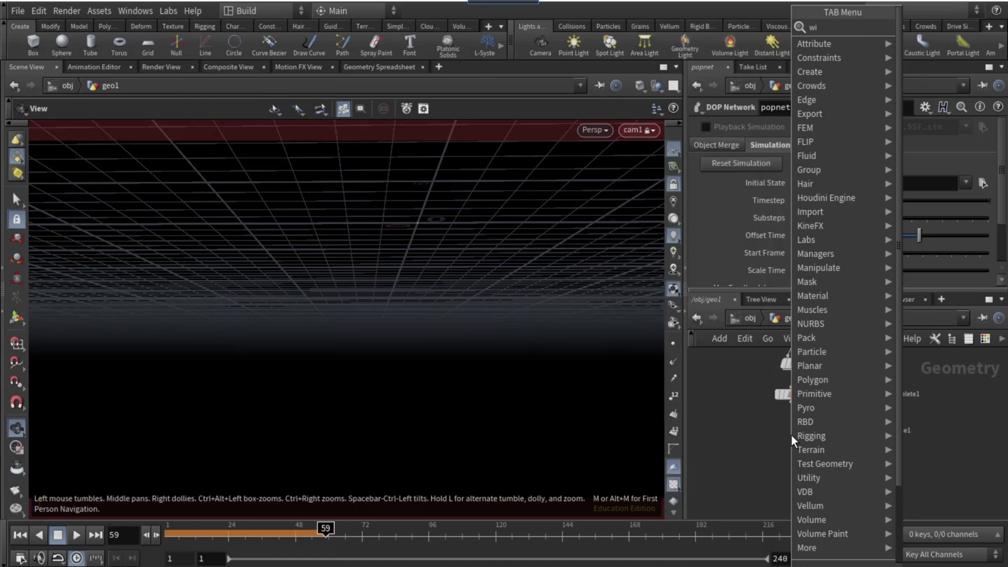
{"action": "key", "text": "Return"}
{"action": "left_click", "coordinate": [798, 428]}
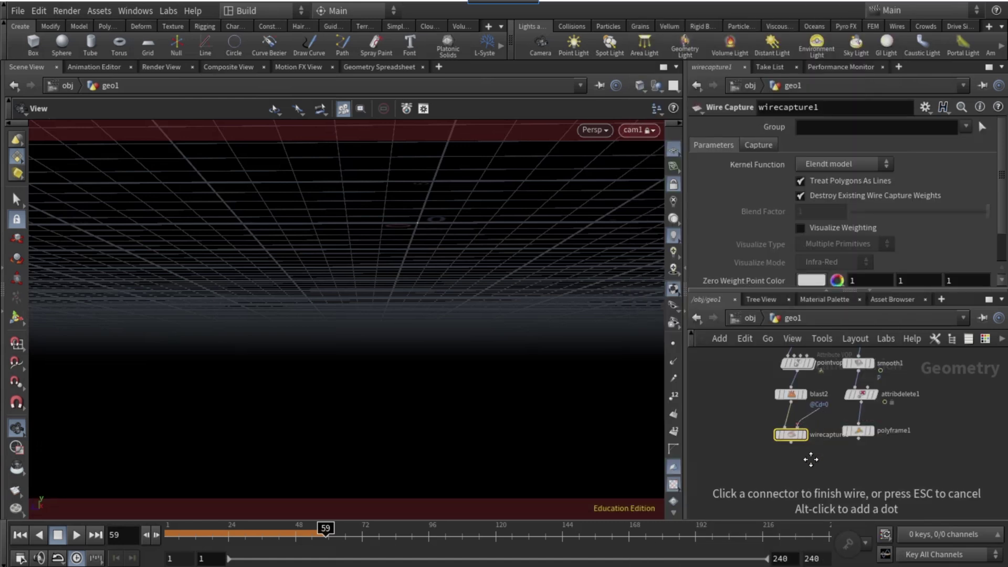
{"action": "middle_click_drag", "start_coordinate": [813, 498], "coordinate": [809, 509]}
{"action": "middle_click_drag", "start_coordinate": [809, 417], "coordinate": [795, 509]}
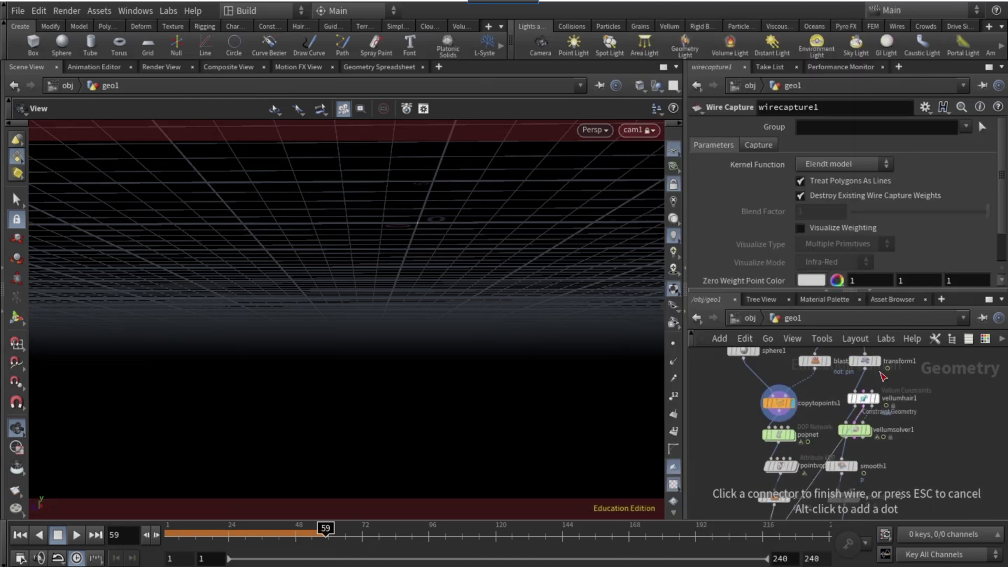
{"action": "scroll", "coordinate": [886, 396], "scroll_direction": "up", "scroll_amount": 3}
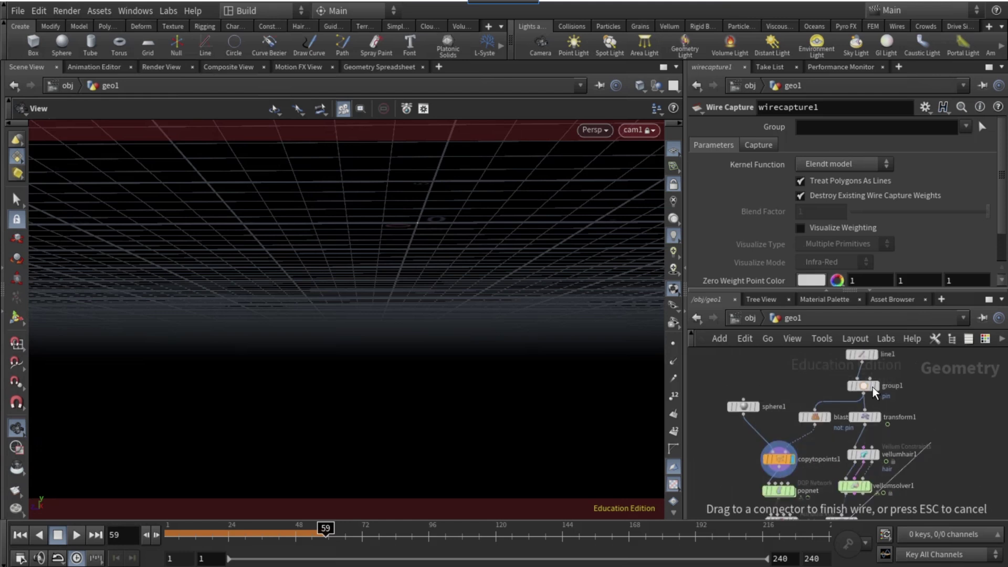
{"action": "left_click", "coordinate": [868, 398]}
{"action": "scroll", "coordinate": [730, 459], "scroll_direction": "down", "scroll_amount": 3}
{"action": "scroll", "coordinate": [737, 386], "scroll_direction": "down", "scroll_amount": 7}
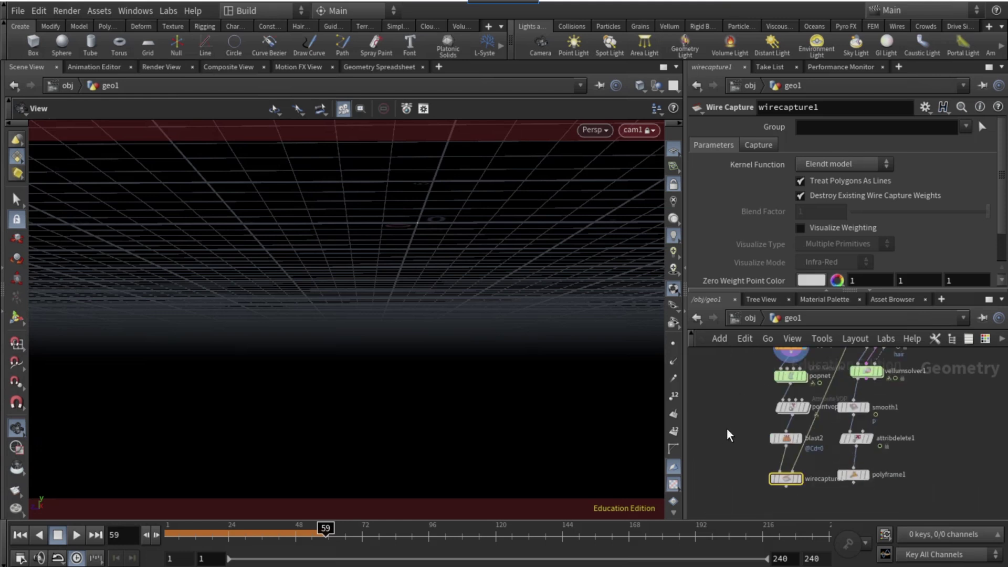
Append a Wire Deform node to the Wire Capture output.
{"action": "left_click", "coordinate": [788, 434]}
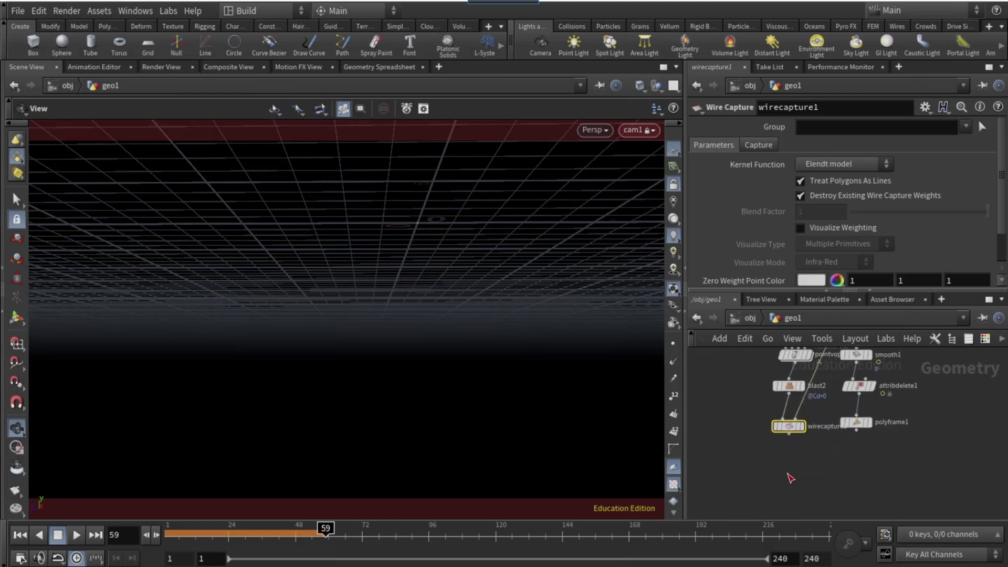
{"action": "key", "text": "Tab"}
{"action": "type", "text": "wire deform"}
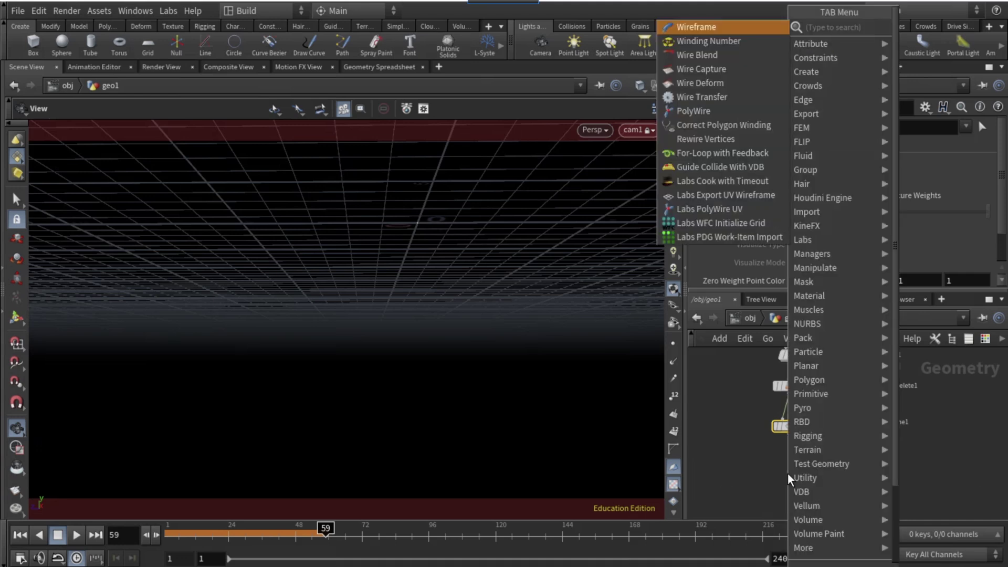
{"action": "key", "text": "Return"}
{"action": "left_click", "coordinate": [787, 465]}
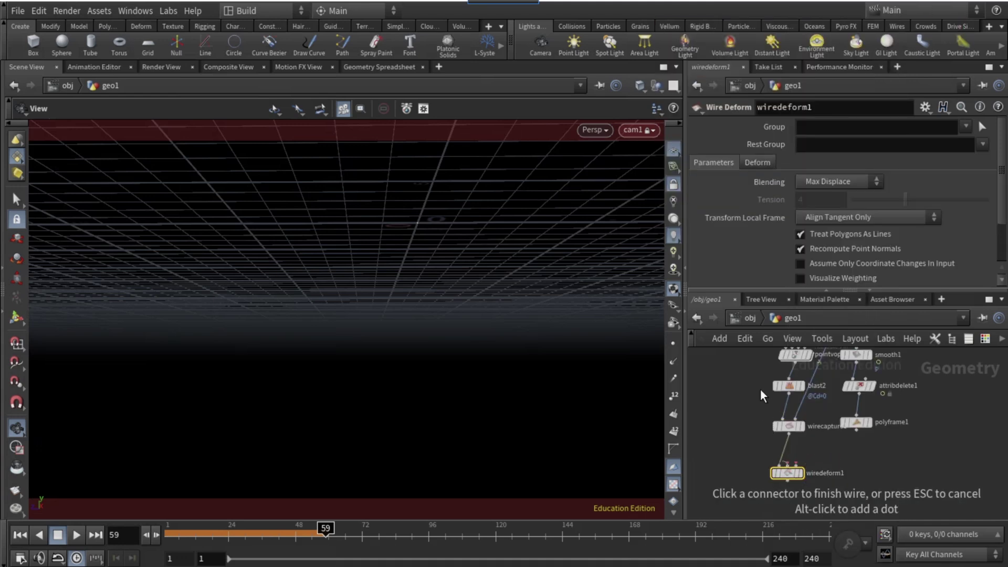
Wire group1 into the Wire Deform node's second input and polyframe1 into its third input.
{"action": "scroll", "coordinate": [735, 483], "scroll_direction": "up", "scroll_amount": 5}
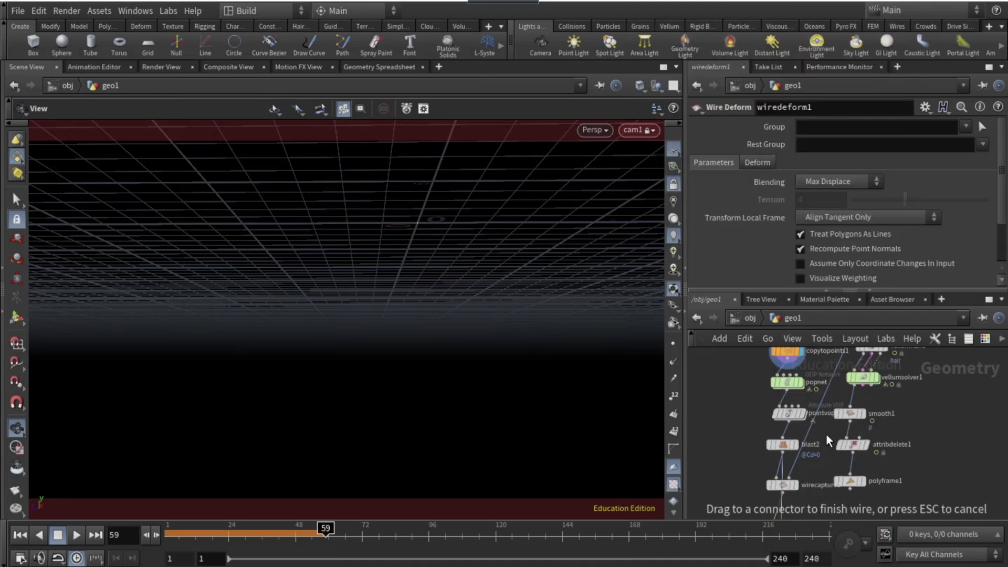
{"action": "scroll", "coordinate": [898, 423], "scroll_direction": "up", "scroll_amount": 5}
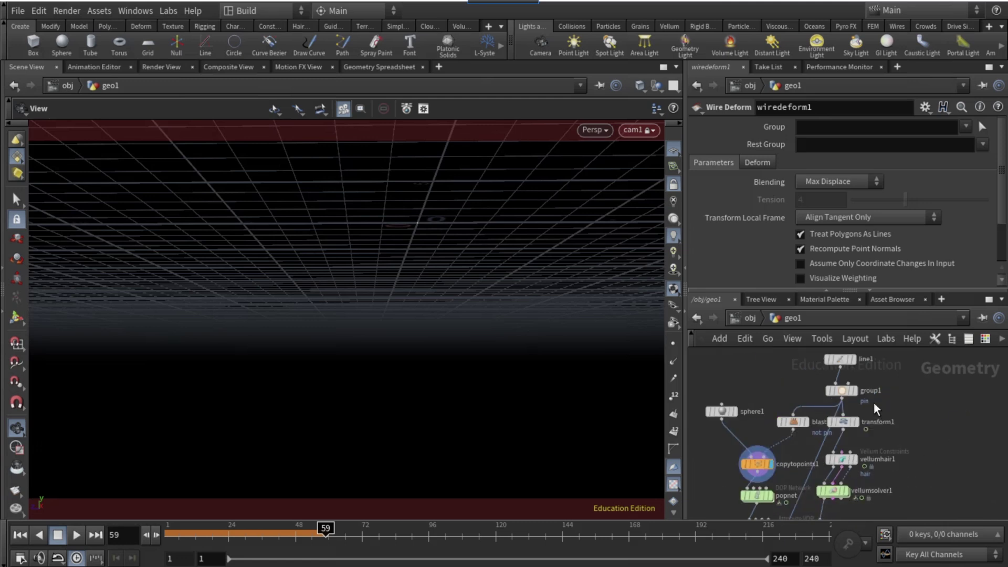
{"action": "scroll", "coordinate": [931, 443], "scroll_direction": "down", "scroll_amount": 5}
{"action": "scroll", "coordinate": [928, 456], "scroll_direction": "down", "scroll_amount": 5}
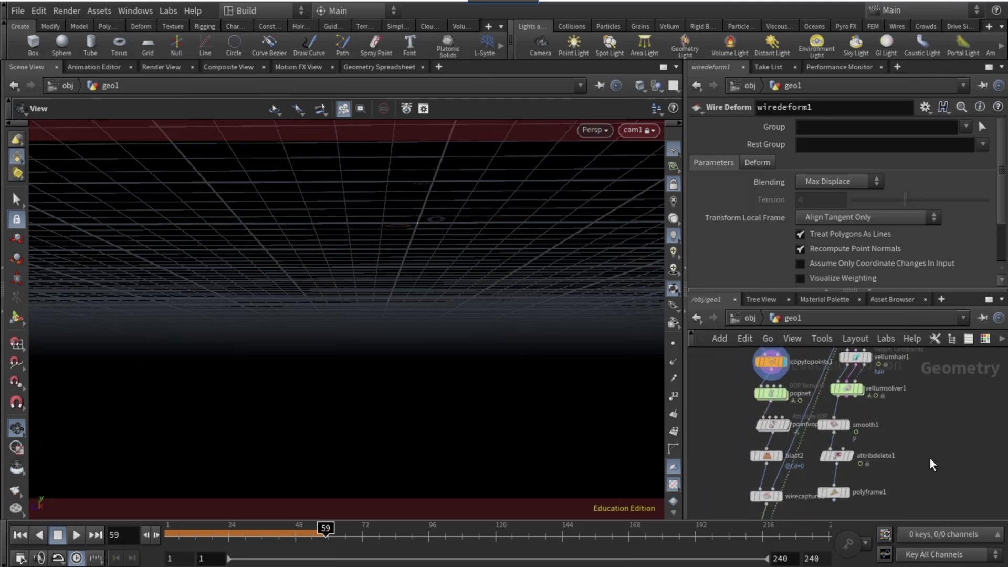
{"action": "scroll", "coordinate": [873, 446], "scroll_direction": "down", "scroll_amount": 2}
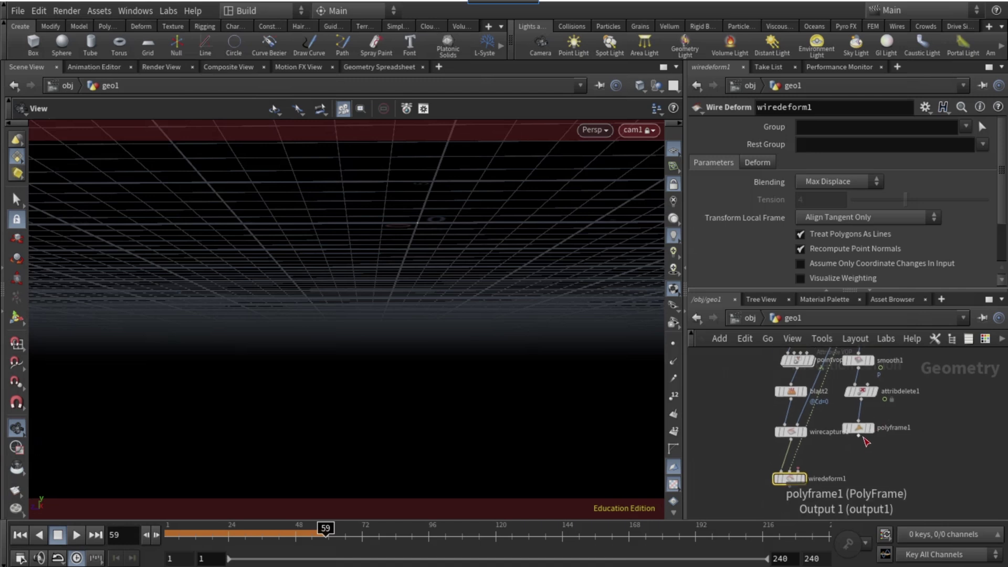
{"action": "left_click", "coordinate": [804, 472]}
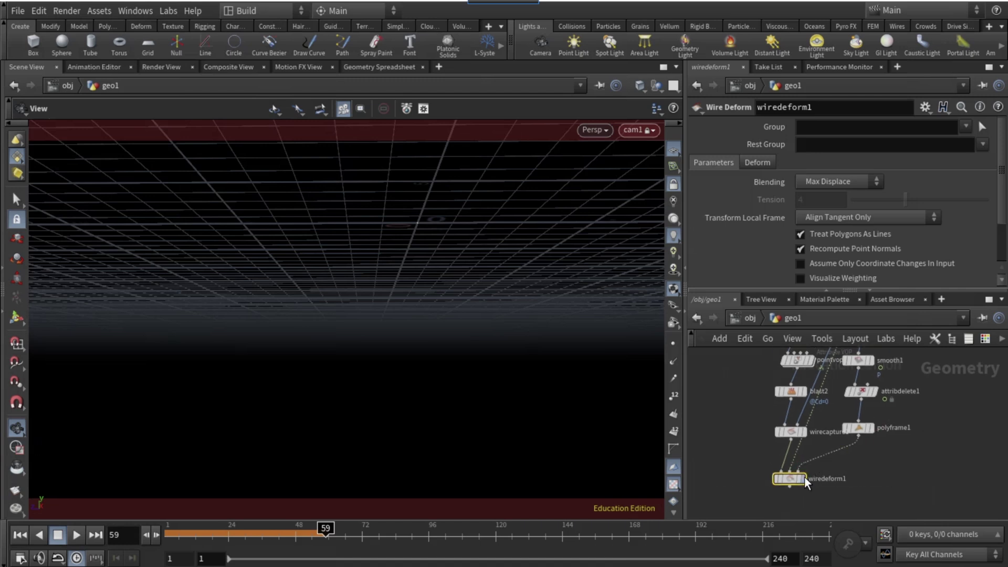
Display the Wire Deform result and play the simulation from the first frame.
{"action": "key", "text": "r"}
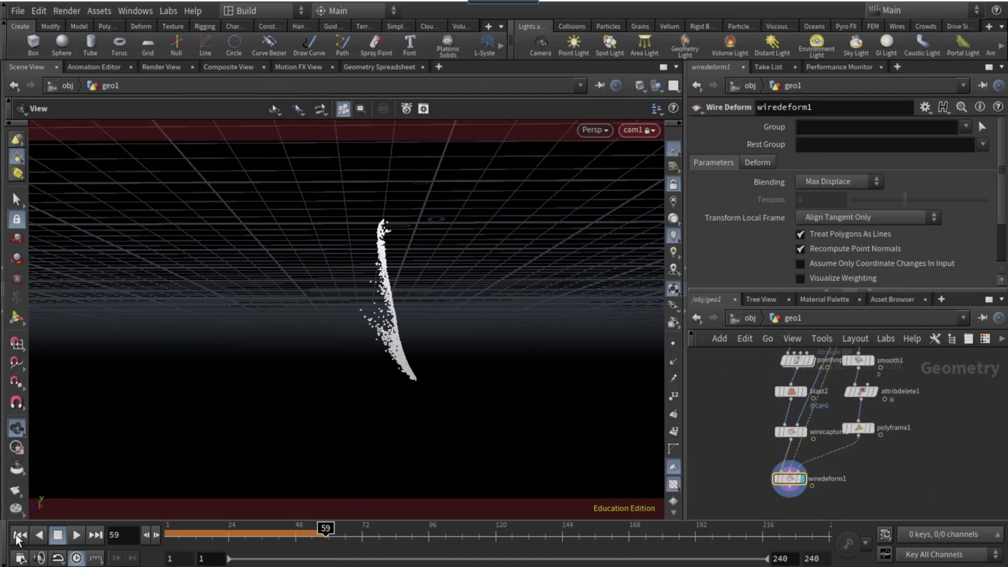
{"action": "left_click", "coordinate": [20, 535]}
{"action": "left_click", "coordinate": [78, 534]}
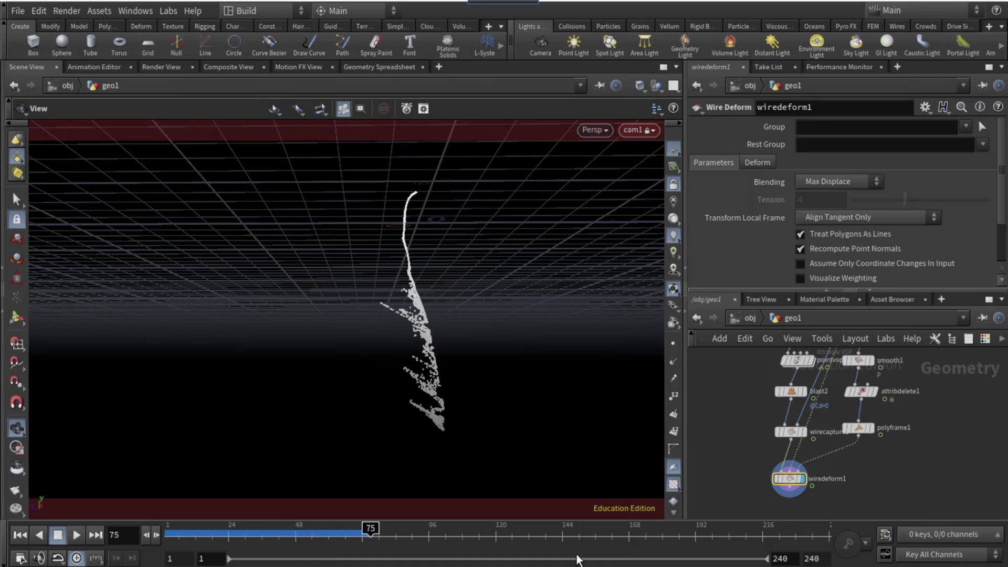
In the Wire Capture node's capture settings, set Min/Max Weight to 1.4 and 2.1.
{"action": "left_click", "coordinate": [792, 431]}
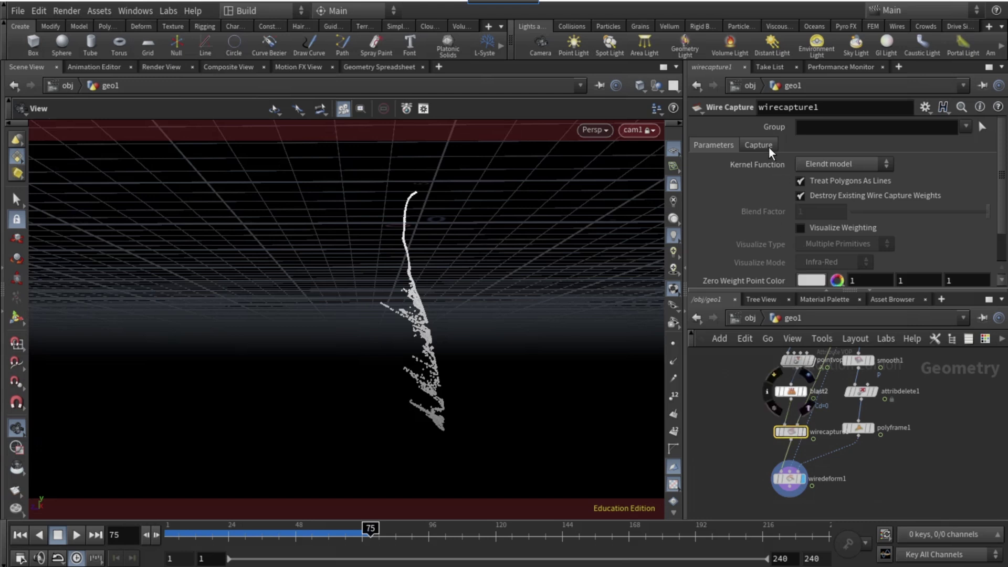
{"action": "left_click", "coordinate": [758, 145]}
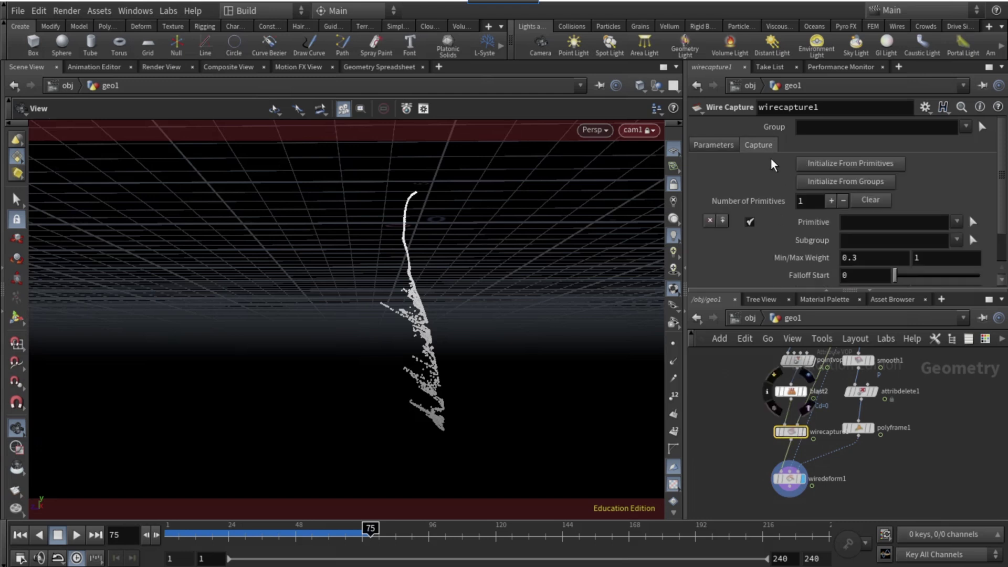
{"action": "left_click", "coordinate": [853, 257]}
{"action": "type", "text": "1.4"}
{"action": "left_click", "coordinate": [925, 260]}
{"action": "type", "text": "2.1"}
{"action": "key", "text": "Return"}
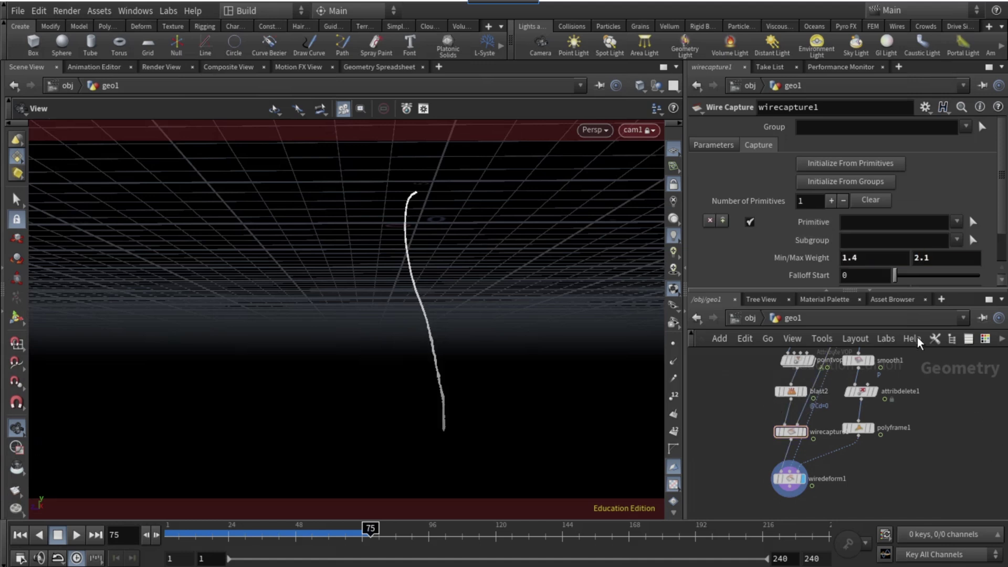
Set the Wire Capture node's U Radius and Lookup to 1 and 1.7.
{"action": "scroll", "coordinate": [789, 234], "scroll_direction": "down", "scroll_amount": 2}
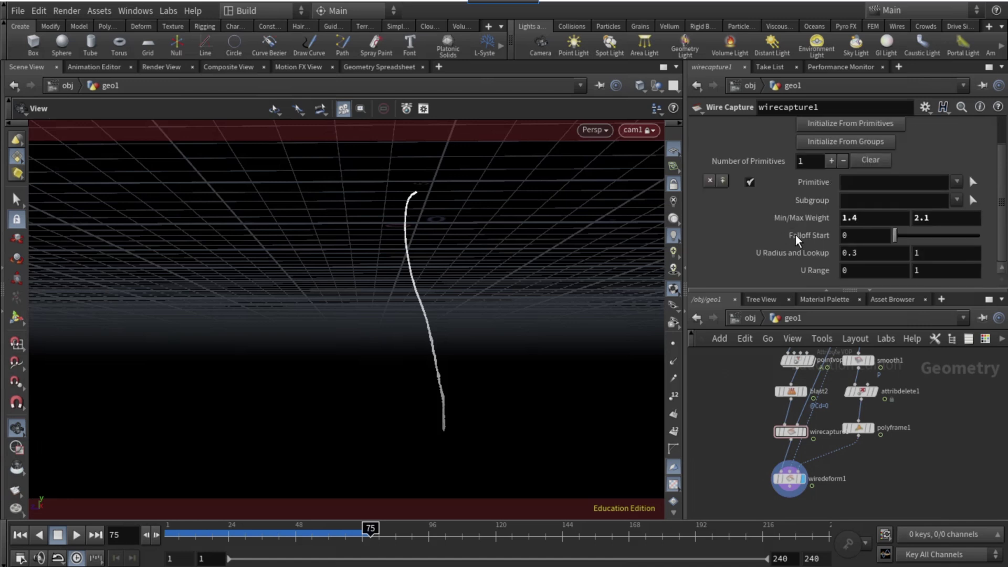
{"action": "left_click", "coordinate": [863, 257]}
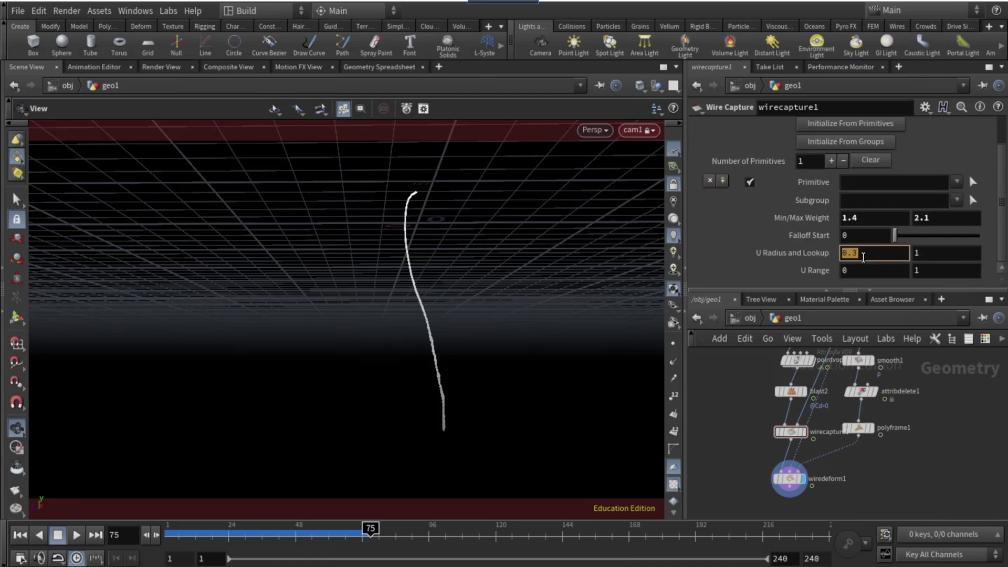
{"action": "type", "text": "1"}
{"action": "left_click", "coordinate": [920, 256]}
{"action": "left_click", "coordinate": [920, 256]}
{"action": "type", "text": ".7"}
Add a Copy to Points node below wiredeform1 and wire the Wire Deform output into its target points input.
{"action": "key", "text": "Tab"}
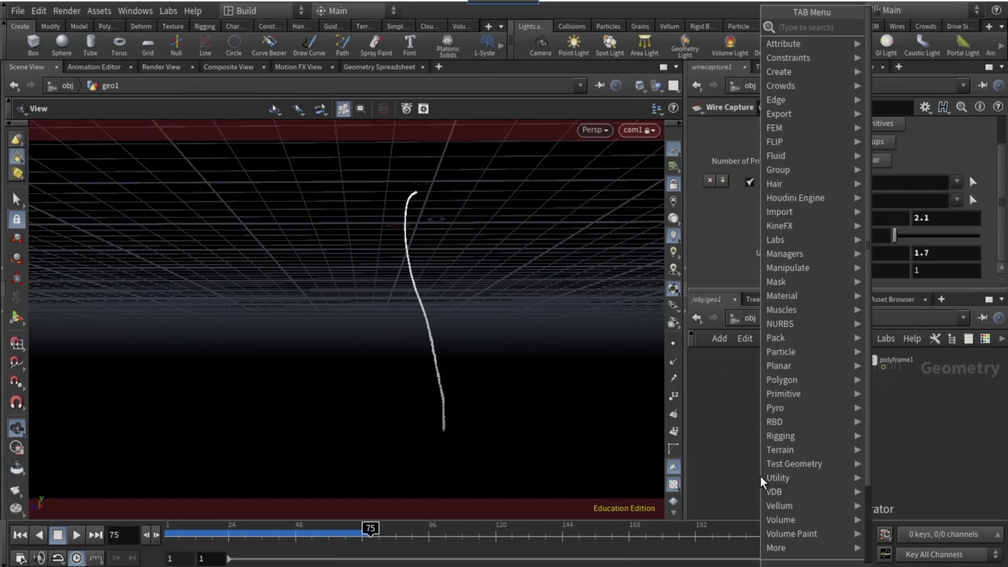
{"action": "type", "text": "copy to p"}
{"action": "key", "text": "Return"}
{"action": "left_click", "coordinate": [760, 462]}
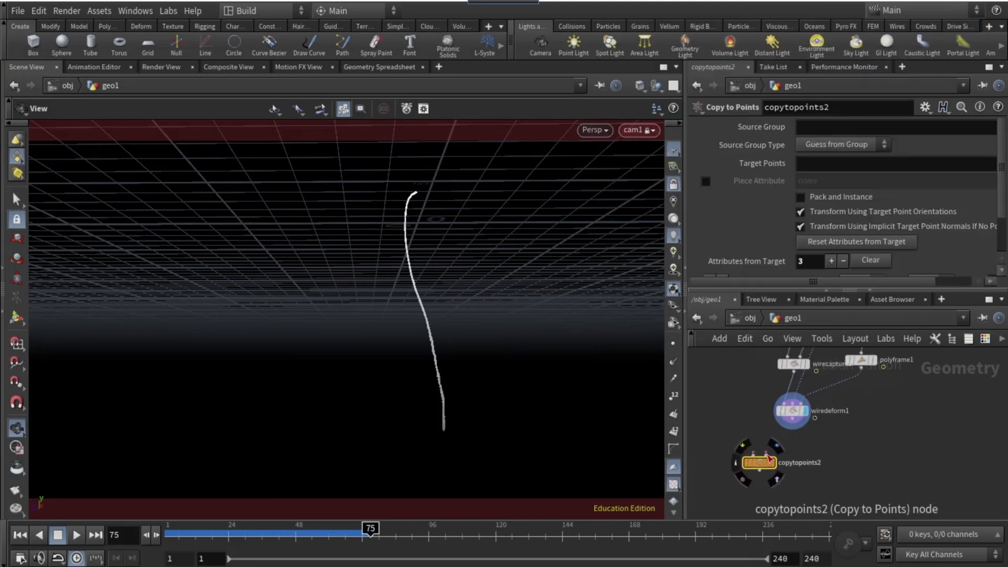
{"action": "left_click", "coordinate": [792, 428]}
{"action": "left_click", "coordinate": [763, 453]}
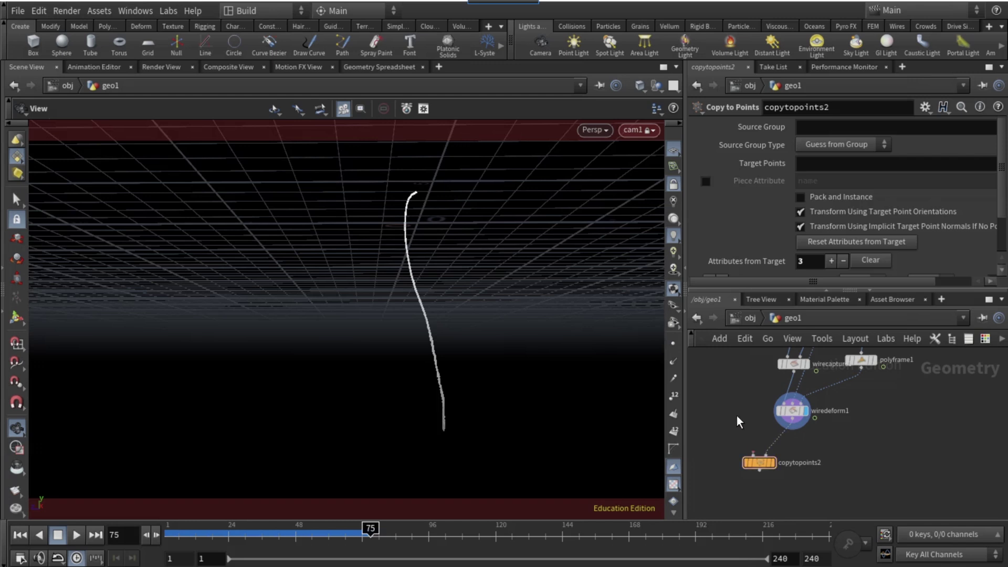
Create a new Line node and connect it as the geometry to copy on copytopoints2.
{"action": "key", "text": "Tab"}
{"action": "type", "text": "line"}
{"action": "key", "text": "Return"}
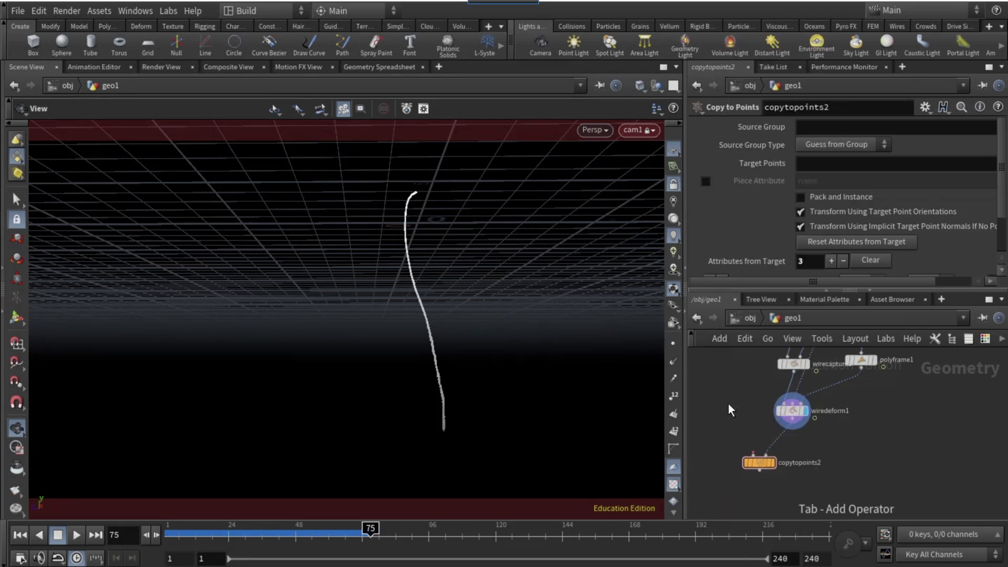
{"action": "left_click", "coordinate": [728, 404]}
{"action": "left_click", "coordinate": [728, 412]}
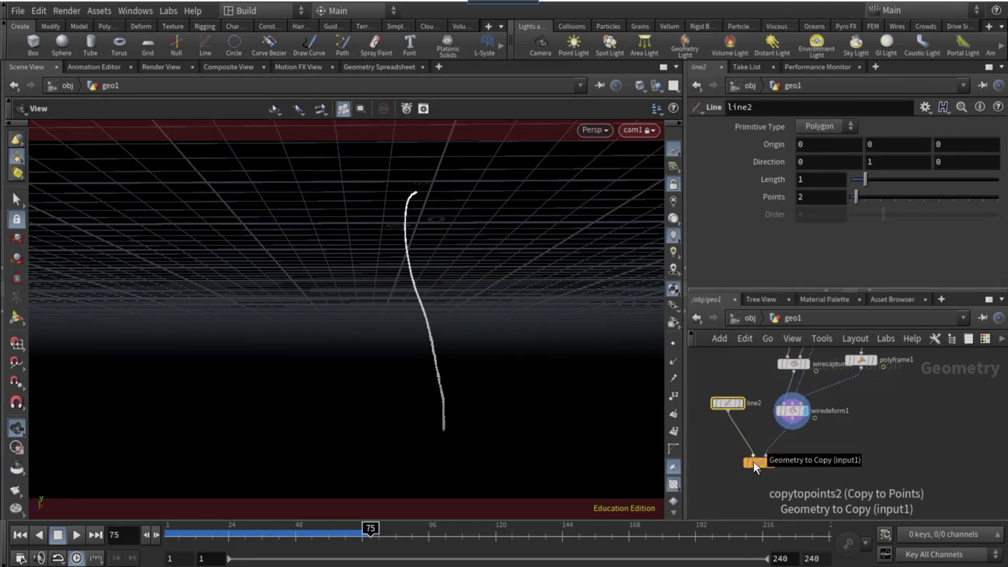
{"action": "left_click", "coordinate": [754, 461]}
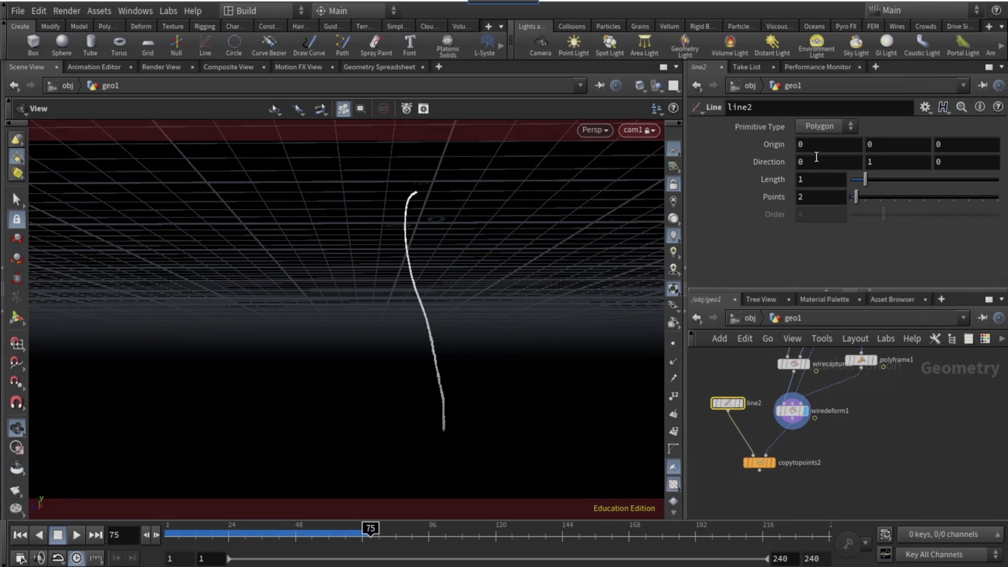
Set the new line's Direction to 0, 0, 1 and shorten its Length.
{"action": "left_click", "coordinate": [890, 164]}
{"action": "type", "text": "0"}
{"action": "left_click", "coordinate": [953, 163]}
{"action": "type", "text": "1"}
{"action": "key", "text": "Tab"}
{"action": "type", "text": "."}
Insert an Attribute Transfer node on the wire between wiredeform1 and copytopoints2.
{"action": "left_click", "coordinate": [793, 411]}
{"action": "key", "text": "Tab"}
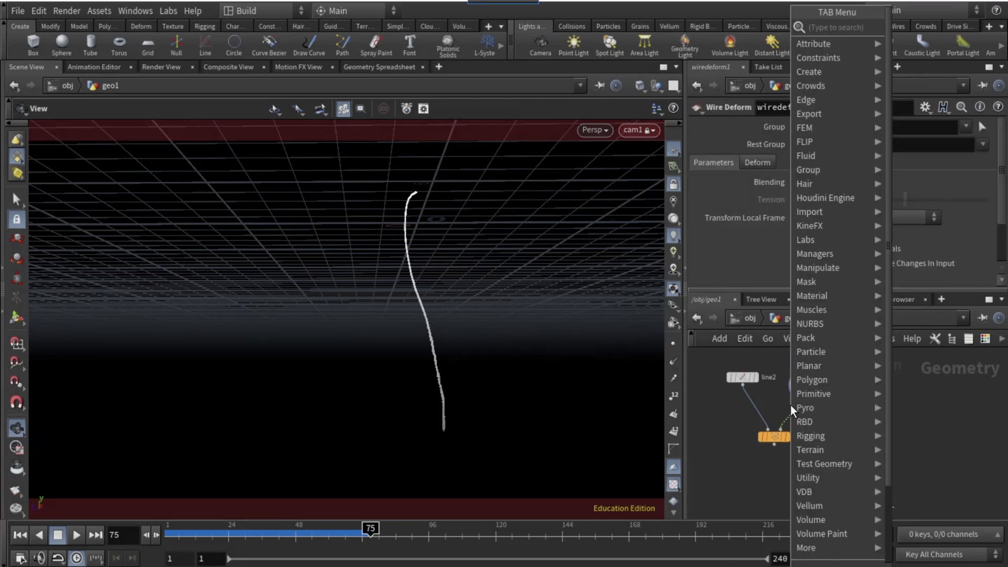
{"action": "type", "text": "a"}
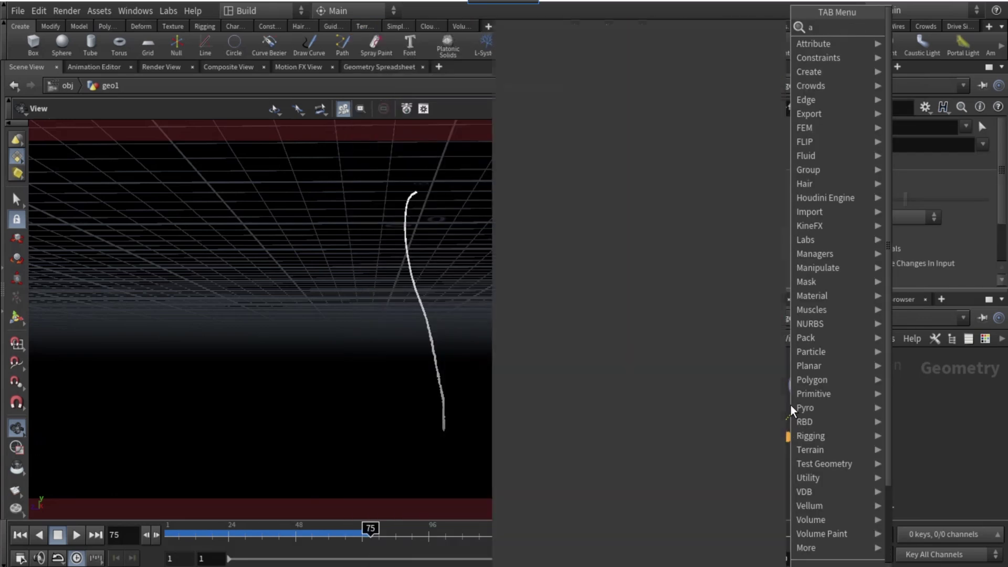
{"action": "type", "text": "ttribute t"}
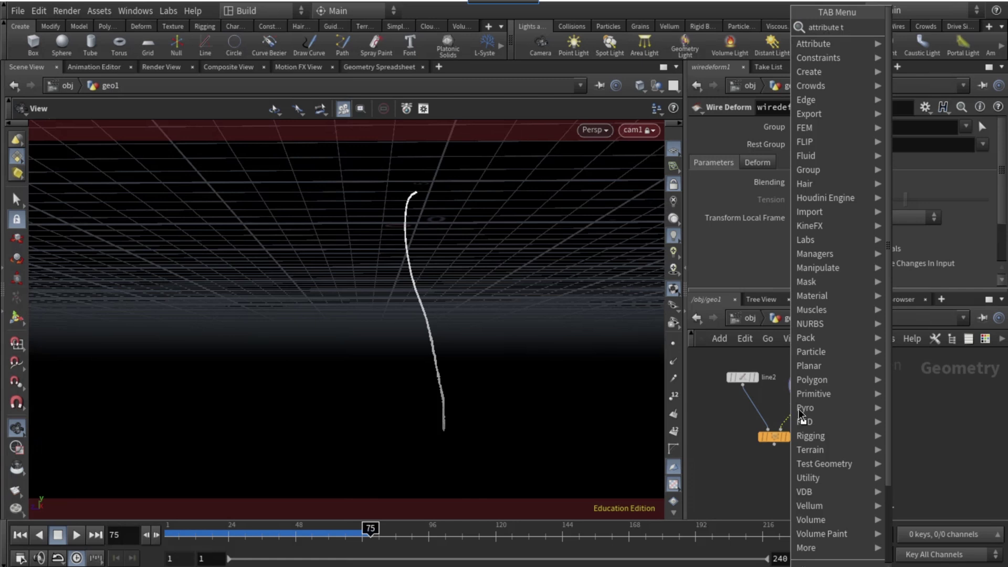
{"action": "key", "text": "Tab"}
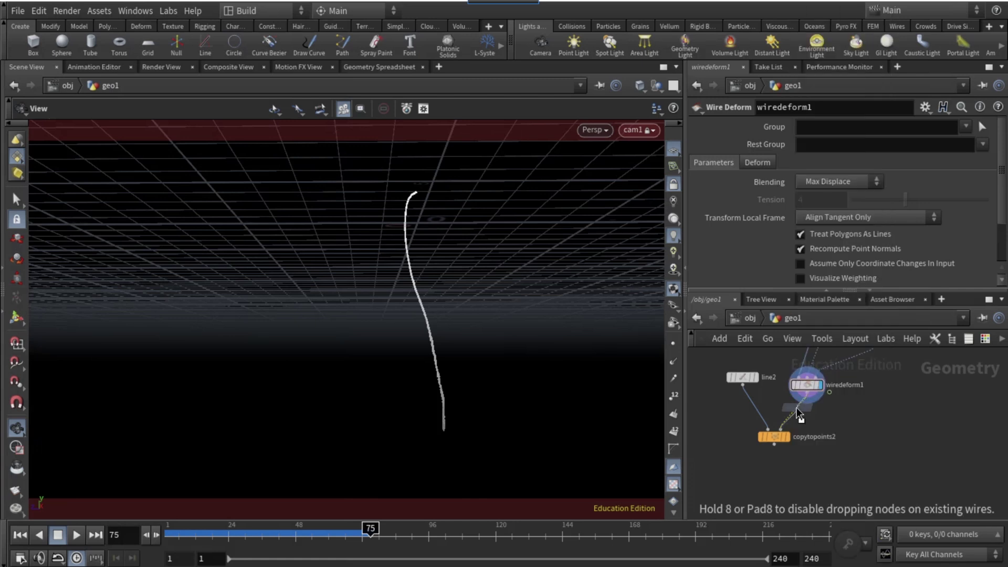
{"action": "left_click", "coordinate": [795, 406]}
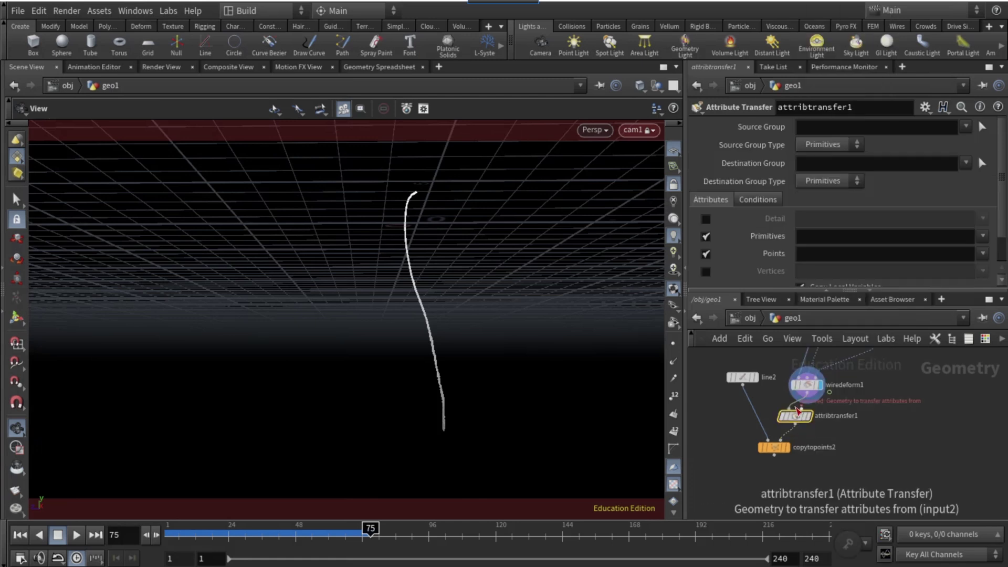
Connect polyframe1 to the Attribute Transfer's second input and set the transferred Points attribute to N.
{"action": "left_click", "coordinate": [798, 411]}
{"action": "middle_click_drag", "start_coordinate": [806, 415], "coordinate": [889, 388]}
{"action": "left_click", "coordinate": [925, 452]}
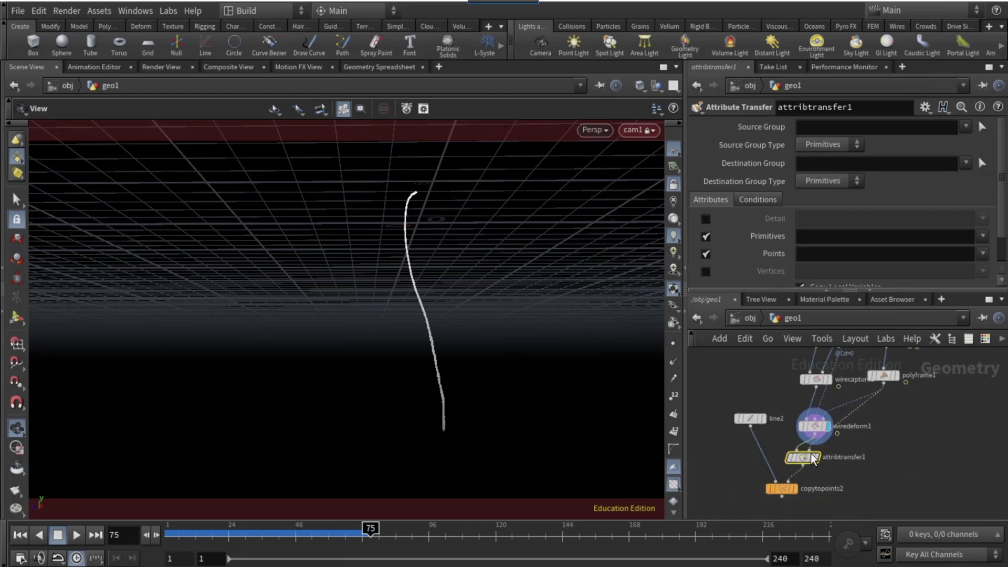
{"action": "left_click", "coordinate": [813, 257]}
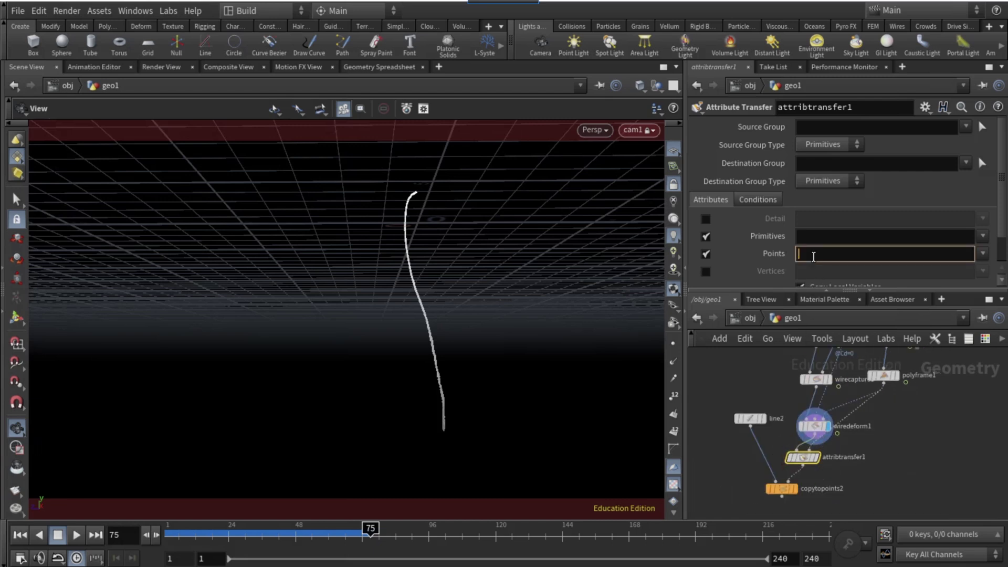
{"action": "type", "text": "N"}
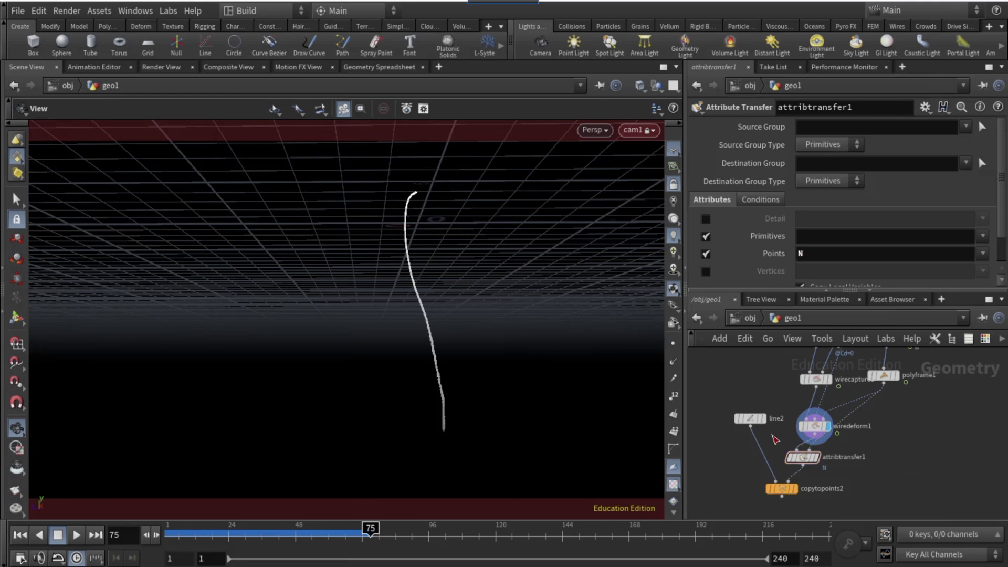
Set the Length of line2 to .2.
{"action": "left_click", "coordinate": [749, 419]}
{"action": "double_click", "coordinate": [824, 179]}
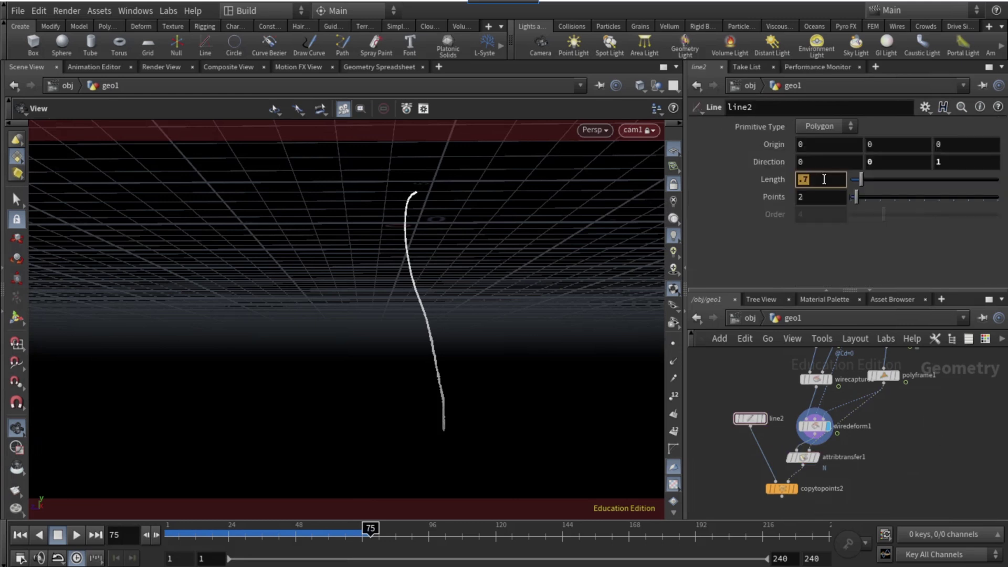
{"action": "type", "text": ".2"}
{"action": "key", "text": "Return"}
Move copytopoints2 lower in the network and insert an Attribute Randomize node between attribtransfer1 and it.
{"action": "middle_click_drag", "start_coordinate": [771, 476], "coordinate": [779, 421]}
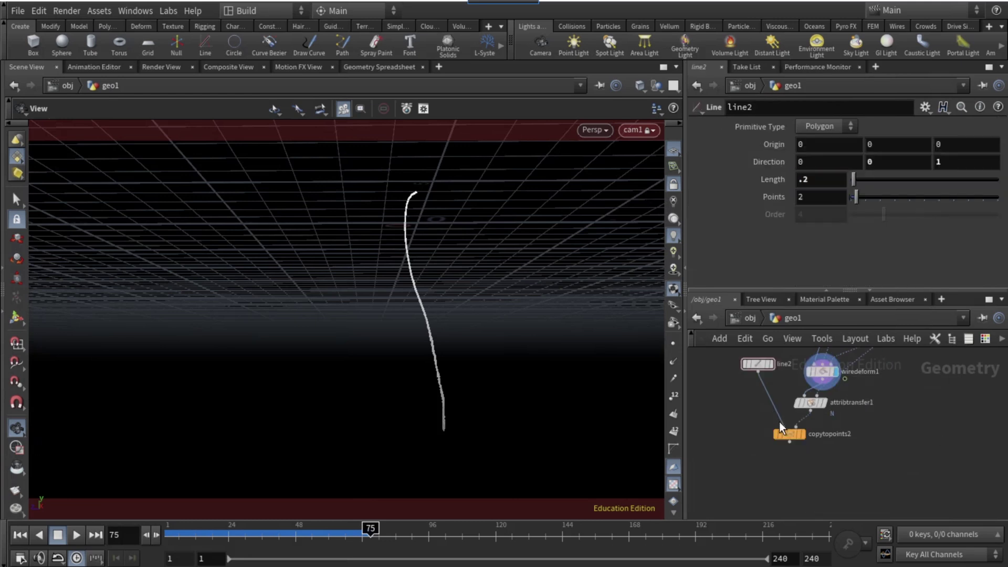
{"action": "left_click_drag", "start_coordinate": [786, 432], "coordinate": [764, 463]}
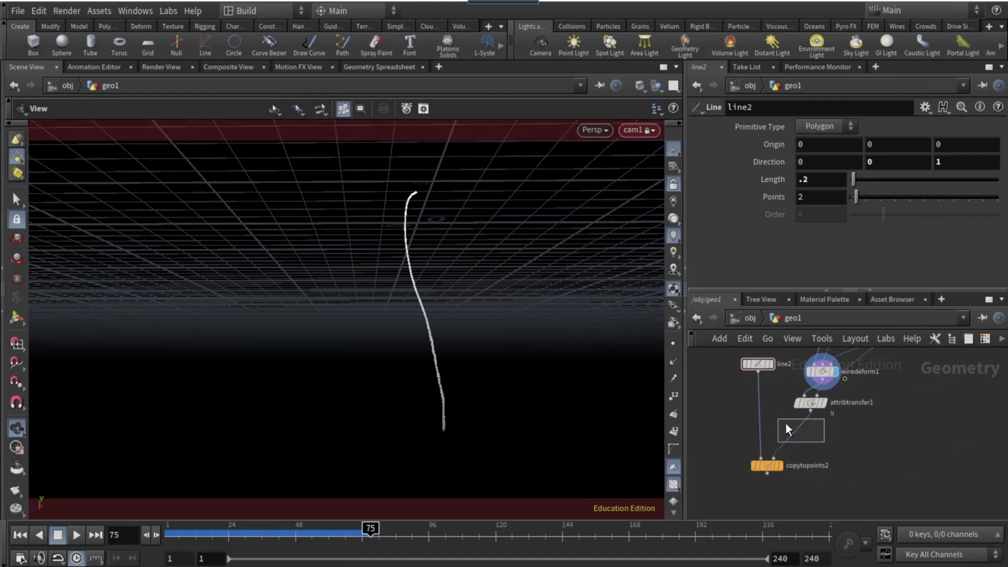
{"action": "key", "text": "Tab"}
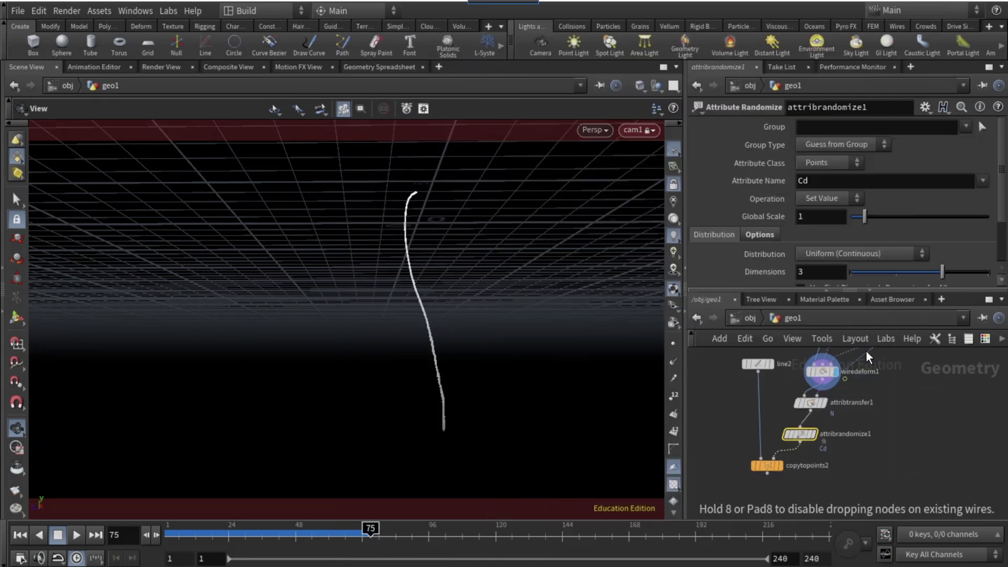
Set the Attribute Randomize node's Attribute Name to pscale and its Dimensions to 1.
{"action": "double_click", "coordinate": [829, 179]}
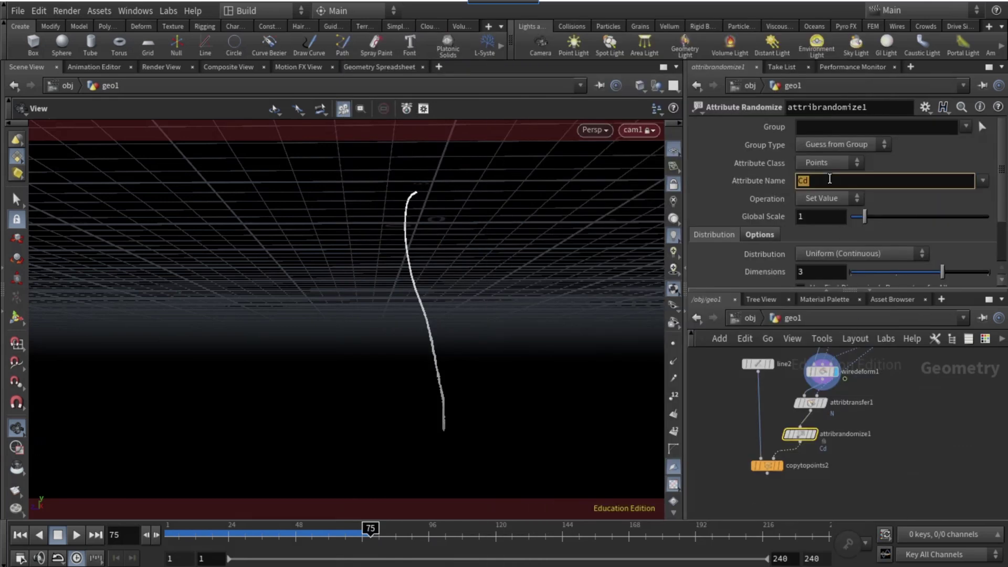
{"action": "type", "text": "pscale"}
{"action": "key", "text": "Return"}
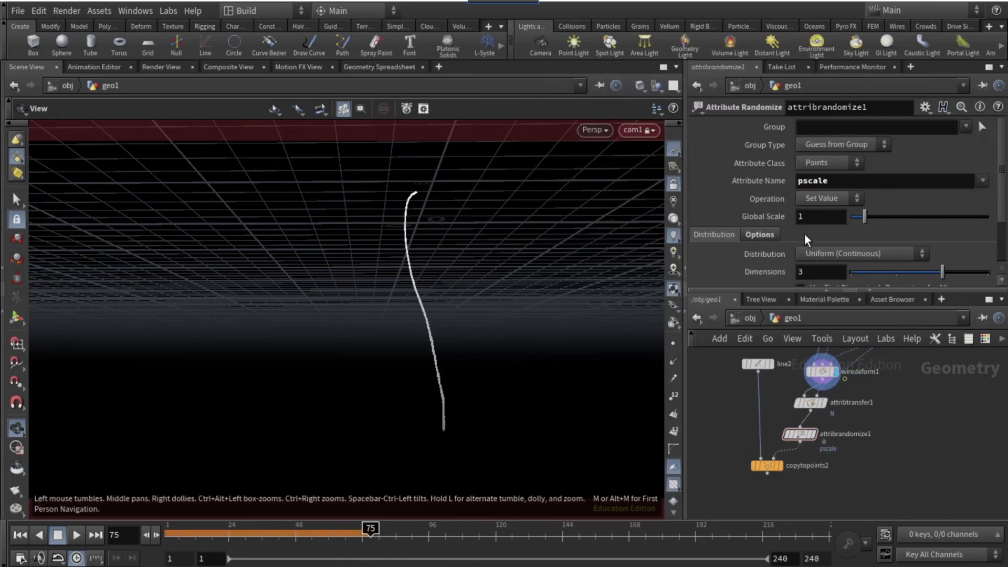
{"action": "double_click", "coordinate": [812, 270]}
{"action": "type", "text": "1"}
{"action": "key", "text": "Return"}
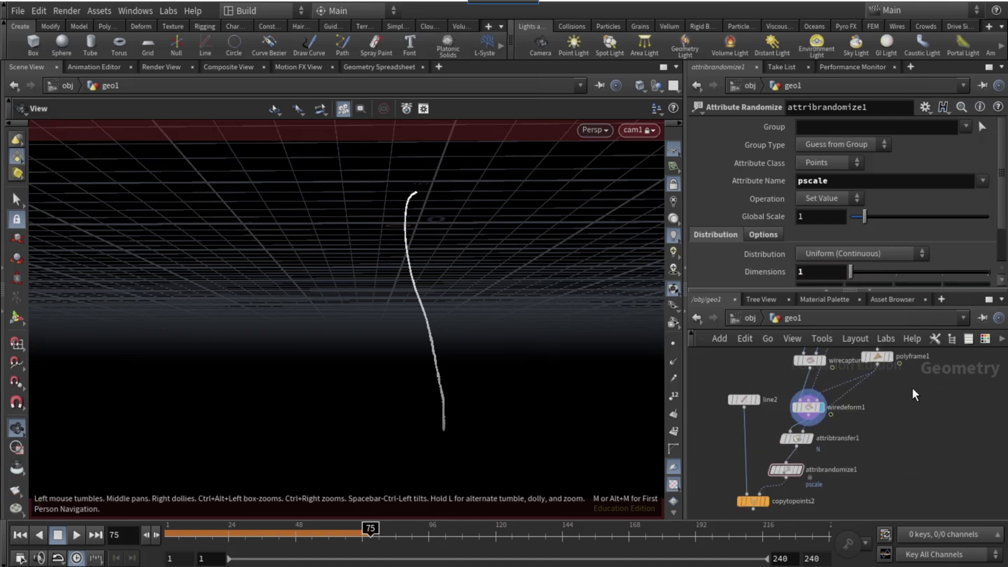
Branch a new Blast node off the polyframe1 output.
{"action": "left_click", "coordinate": [877, 364]}
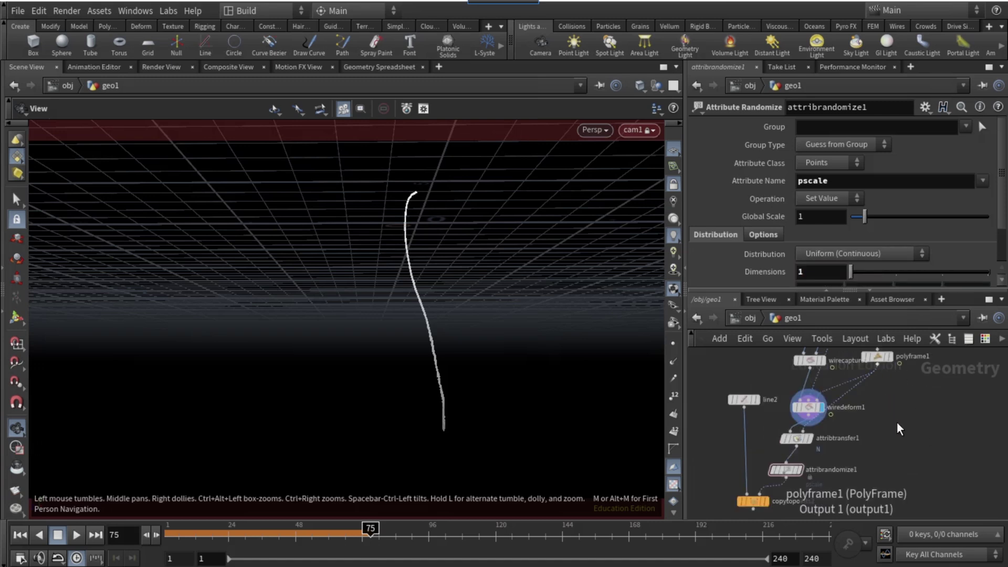
{"action": "key", "text": "Tab"}
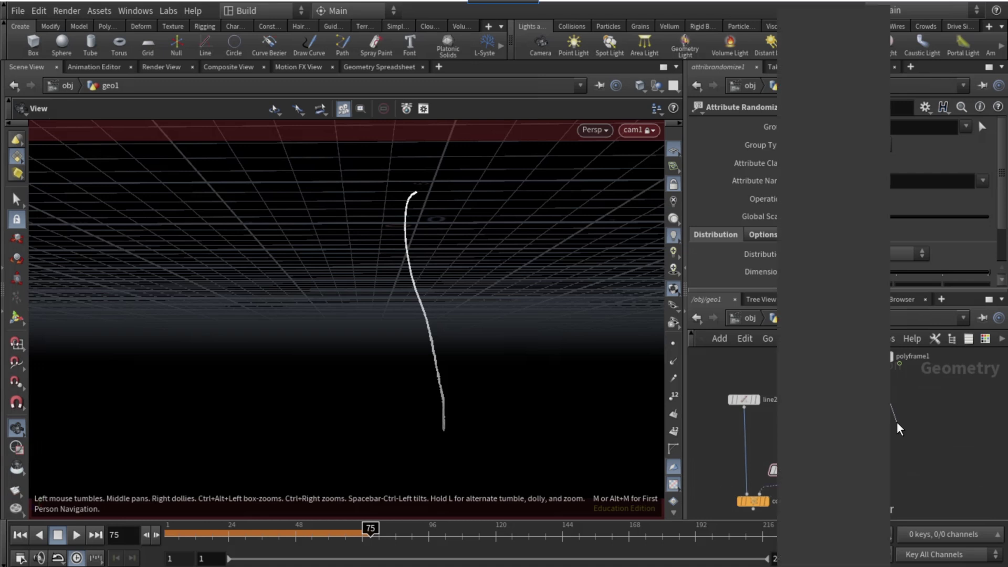
{"action": "type", "text": "blast"}
{"action": "key", "text": "Return"}
{"action": "left_click", "coordinate": [897, 423]}
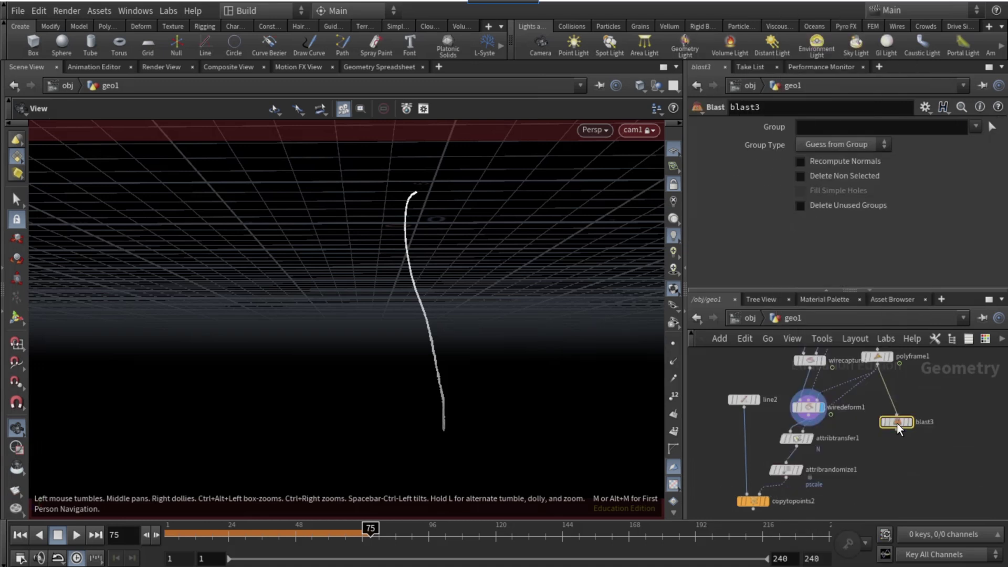
Set the new Blast node's Group Type to Points and its Group to @v=0.
{"action": "left_click", "coordinate": [835, 144]}
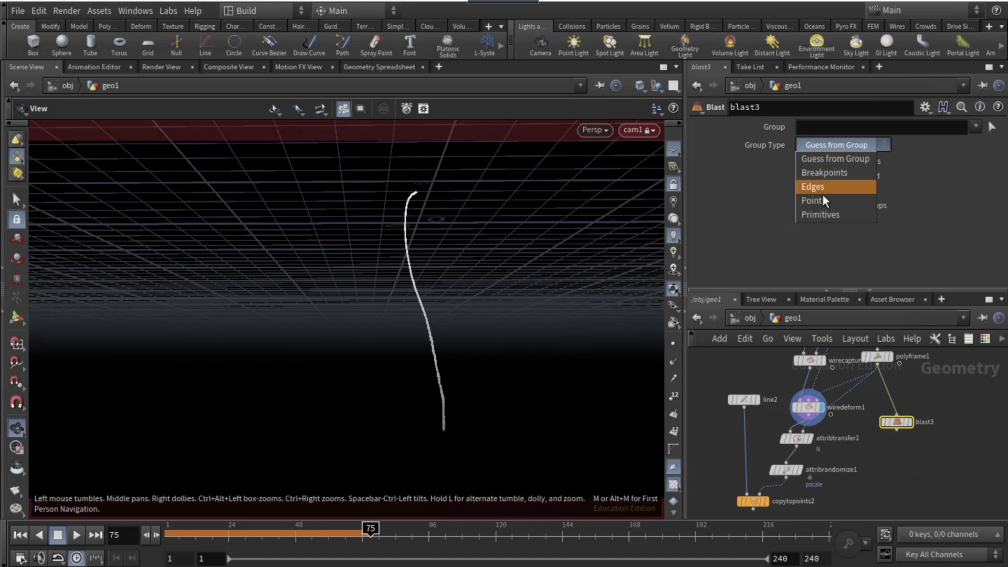
{"action": "left_click", "coordinate": [823, 194]}
{"action": "left_click", "coordinate": [814, 128]}
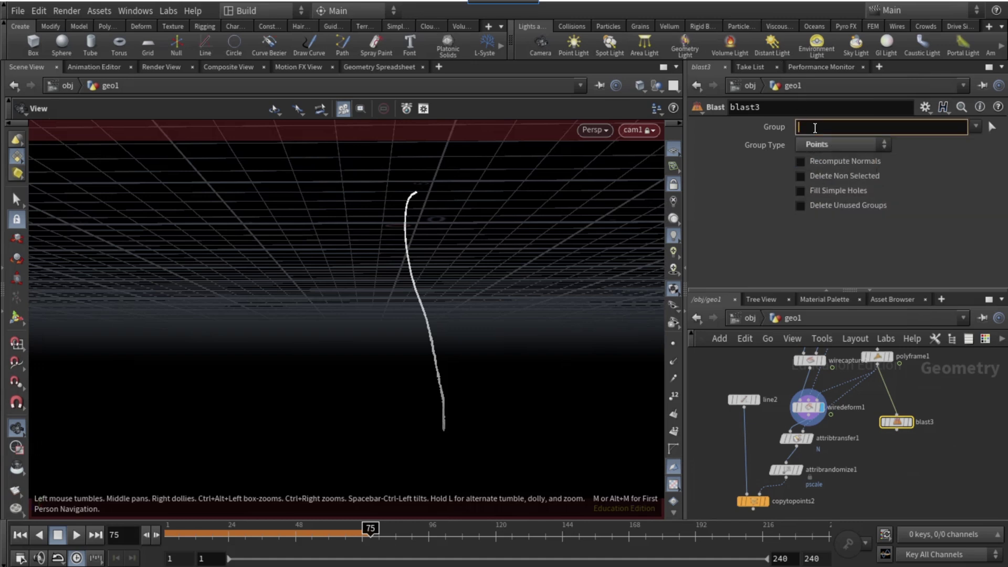
{"action": "type", "text": "@v=0"}
{"action": "key", "text": "Return"}
Add a POP Network fed by the blast3 output and go inside it.
{"action": "left_click_drag", "start_coordinate": [896, 429], "coordinate": [898, 467]}
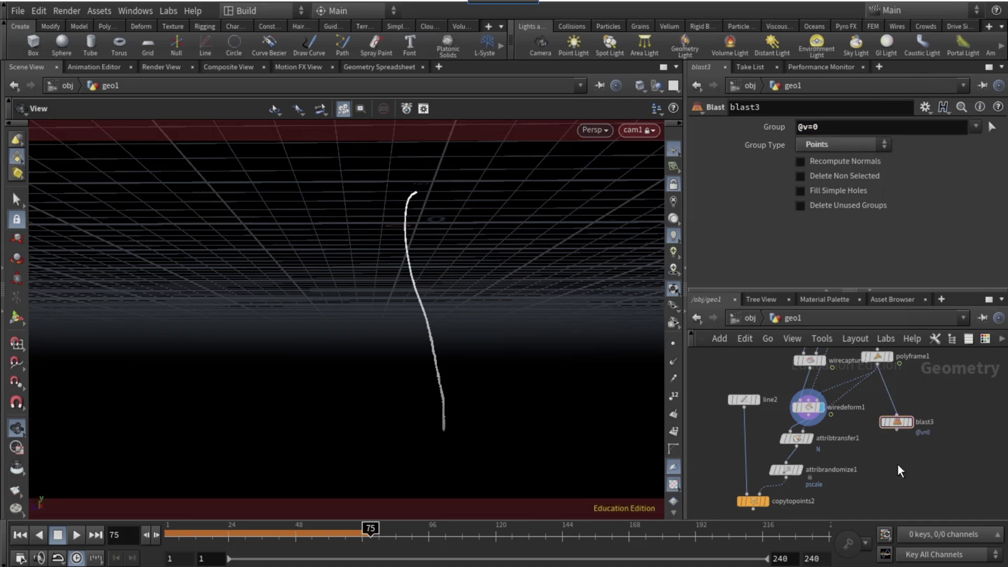
{"action": "key", "text": "Tab"}
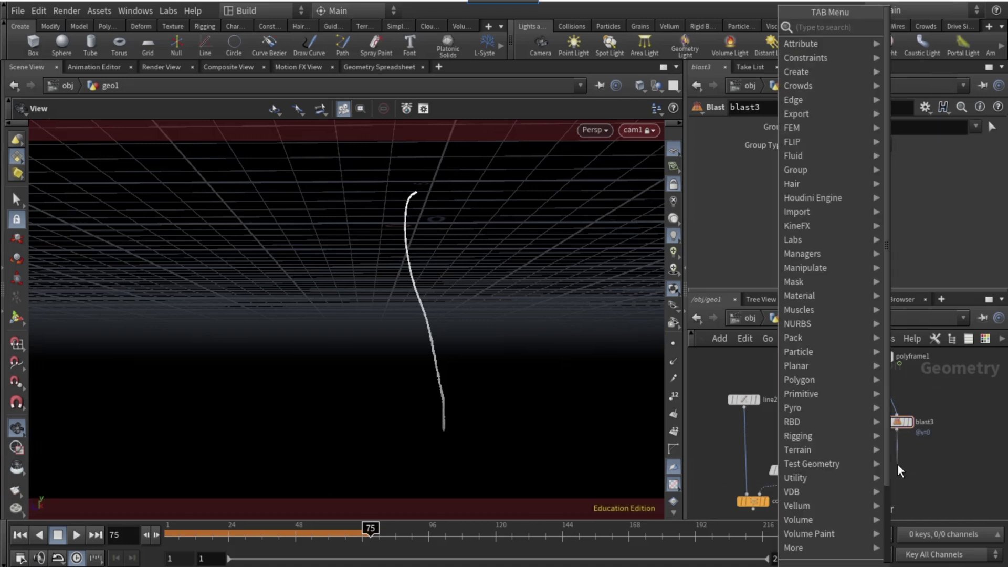
{"action": "type", "text": "pop net"}
{"action": "key", "text": "Return"}
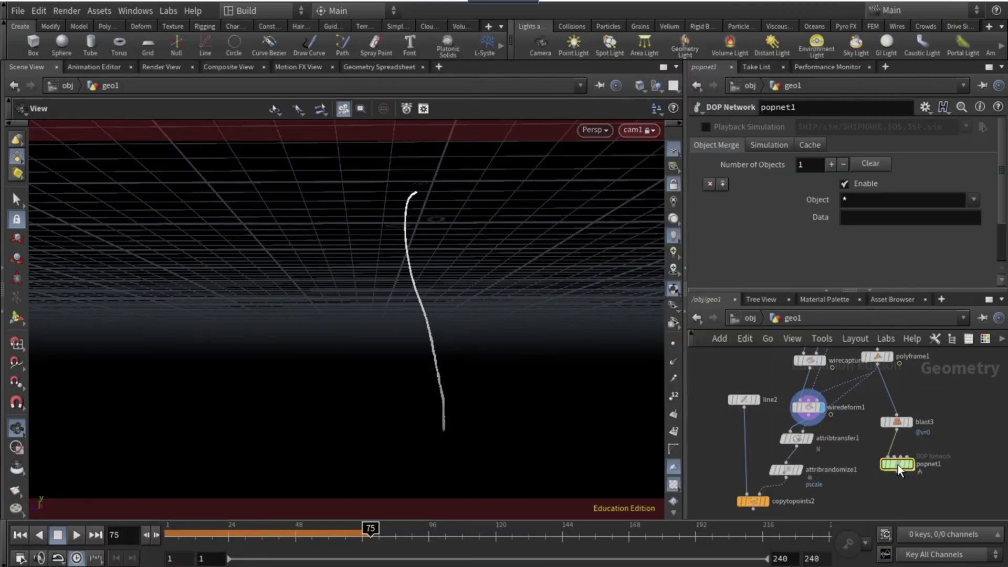
{"action": "double_click", "coordinate": [897, 465]}
Play the particle simulation from the first frame to check the emission, and return to frame 1.
{"action": "left_click", "coordinate": [20, 535]}
{"action": "left_click", "coordinate": [77, 536]}
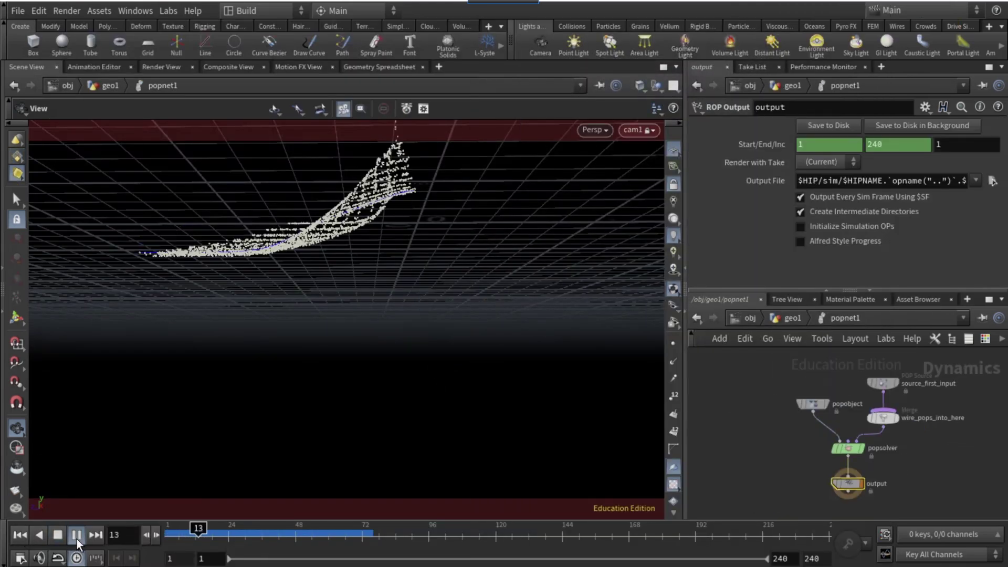
{"action": "left_click", "coordinate": [23, 534]}
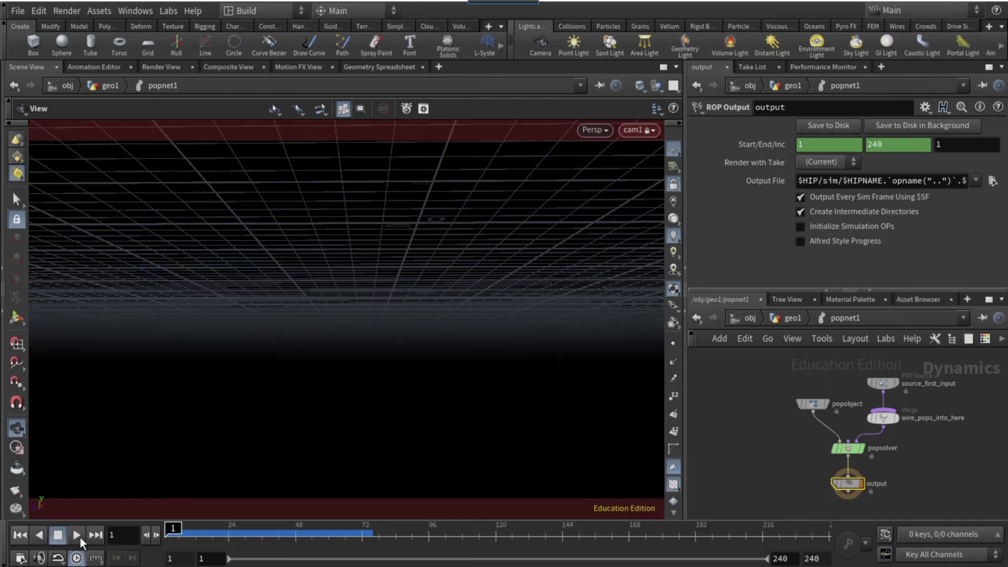
Set the Const. Birth Rate of the source_first_input POP Source to 2000.
{"action": "left_click", "coordinate": [883, 382]}
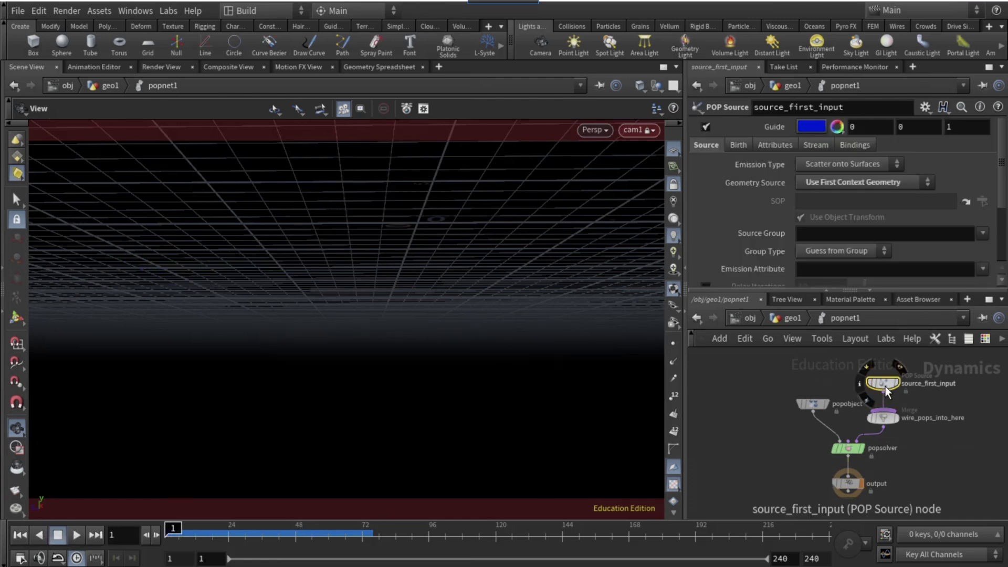
{"action": "left_click", "coordinate": [744, 141]}
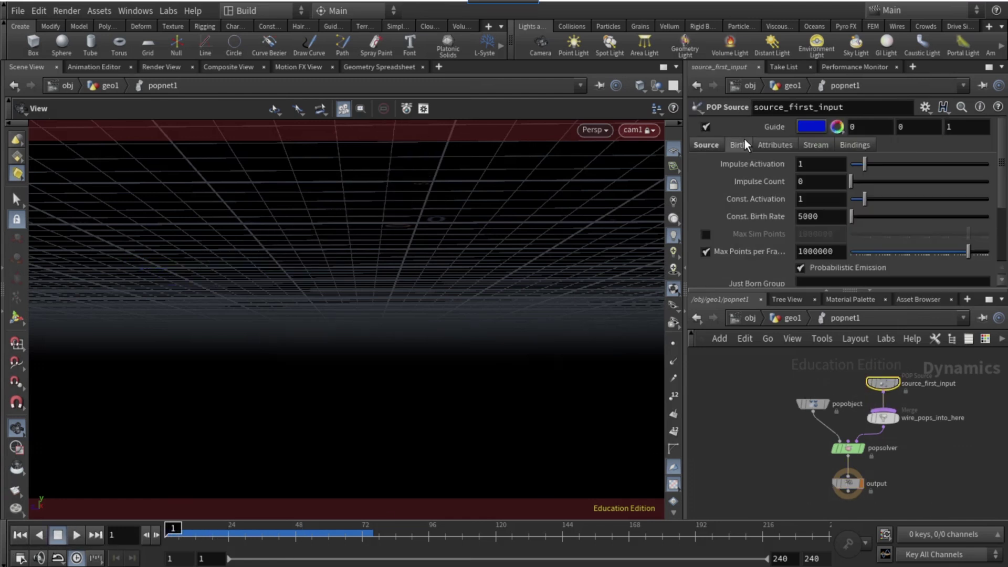
{"action": "double_click", "coordinate": [839, 218]}
{"action": "type", "text": "2000"}
Set the POP Source's Life Expectancy to .8 and Life Variance to .5.
{"action": "scroll", "coordinate": [777, 238], "scroll_direction": "down", "scroll_amount": 3}
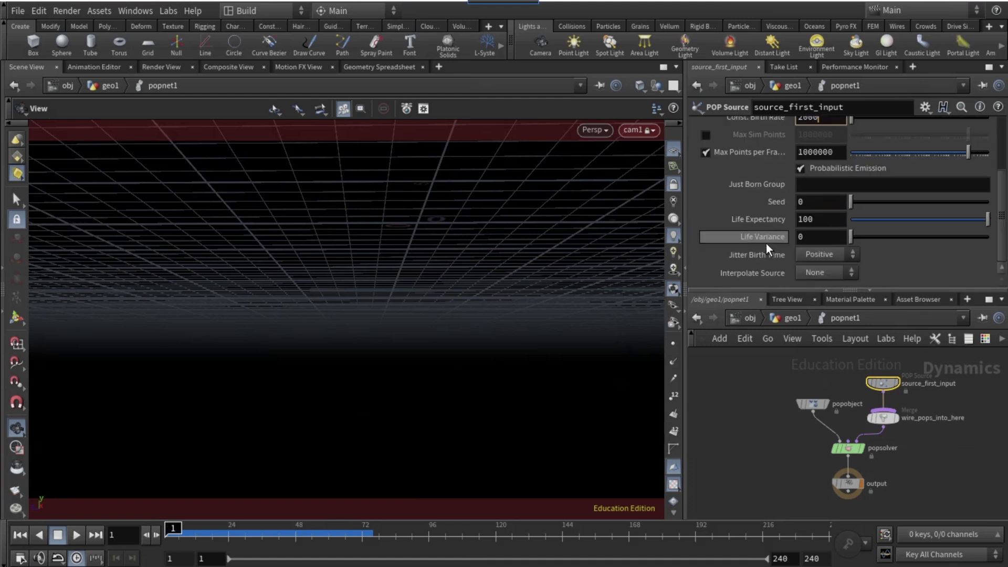
{"action": "double_click", "coordinate": [807, 219]}
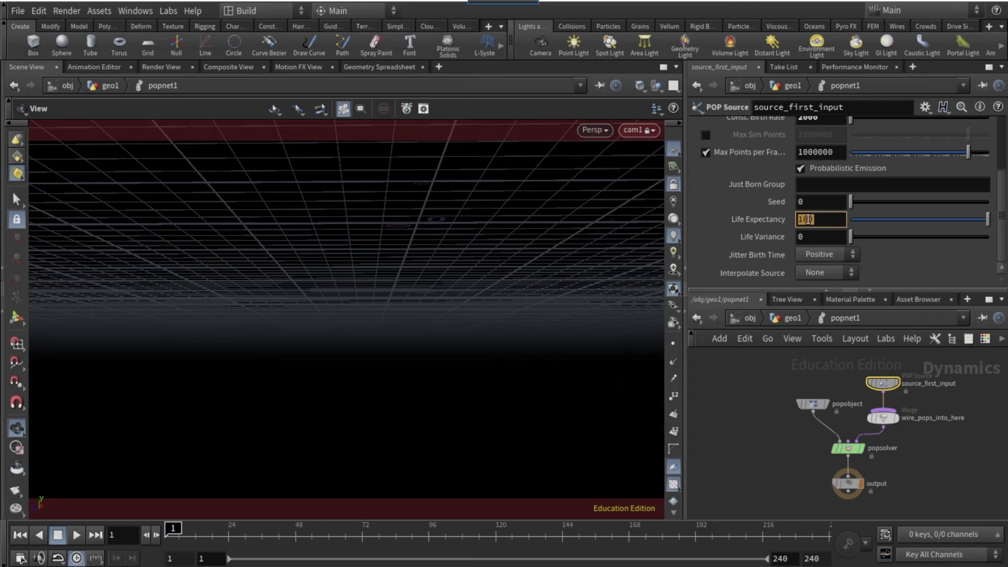
{"action": "type", "text": ".8"}
{"action": "key", "text": "Return"}
{"action": "double_click", "coordinate": [821, 237]}
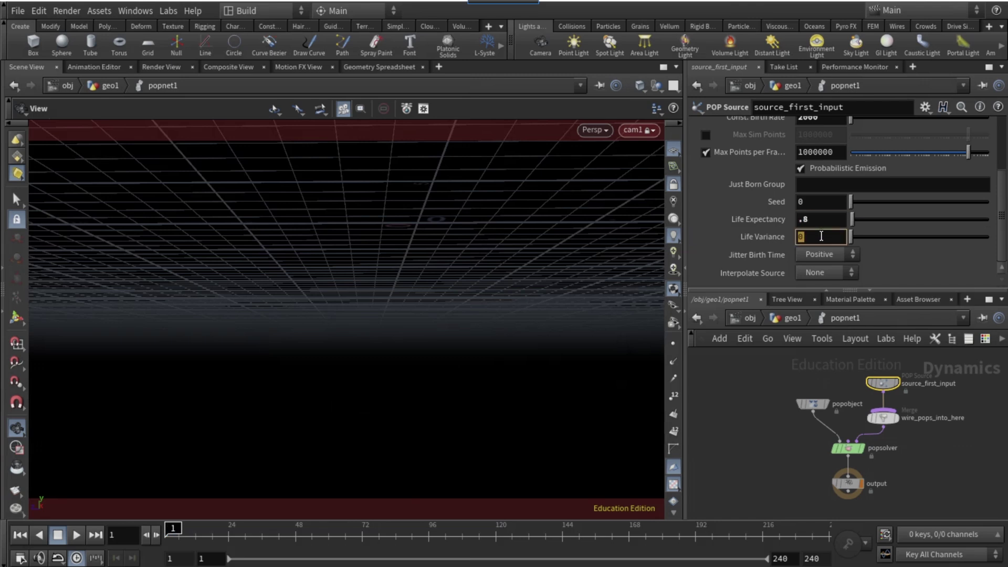
{"action": "type", "text": ".5"}
{"action": "key", "text": "Return"}
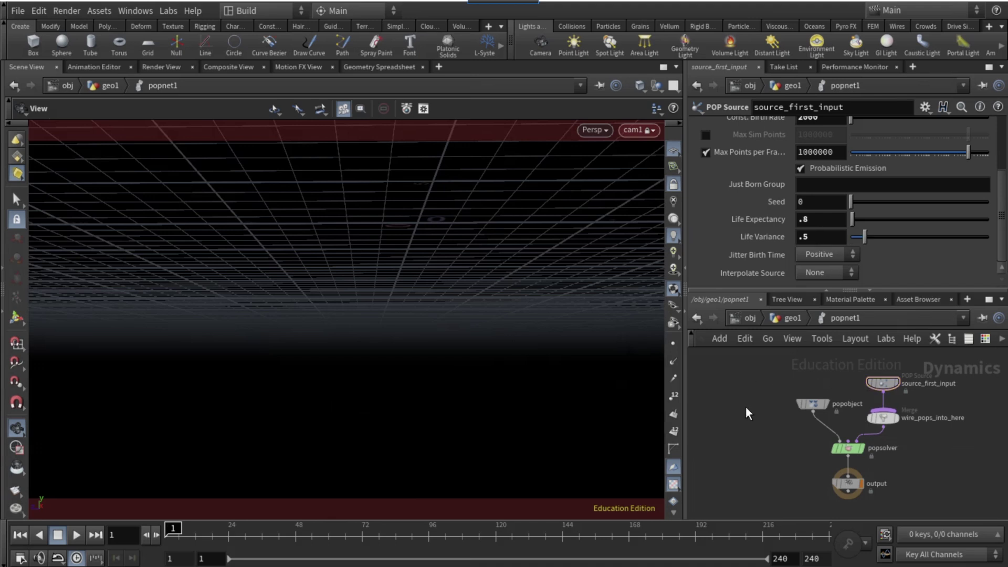
Set the POP Source's Initial Velocity to Add to inherited velocity.
{"action": "scroll", "coordinate": [720, 247], "scroll_direction": "up", "scroll_amount": 4}
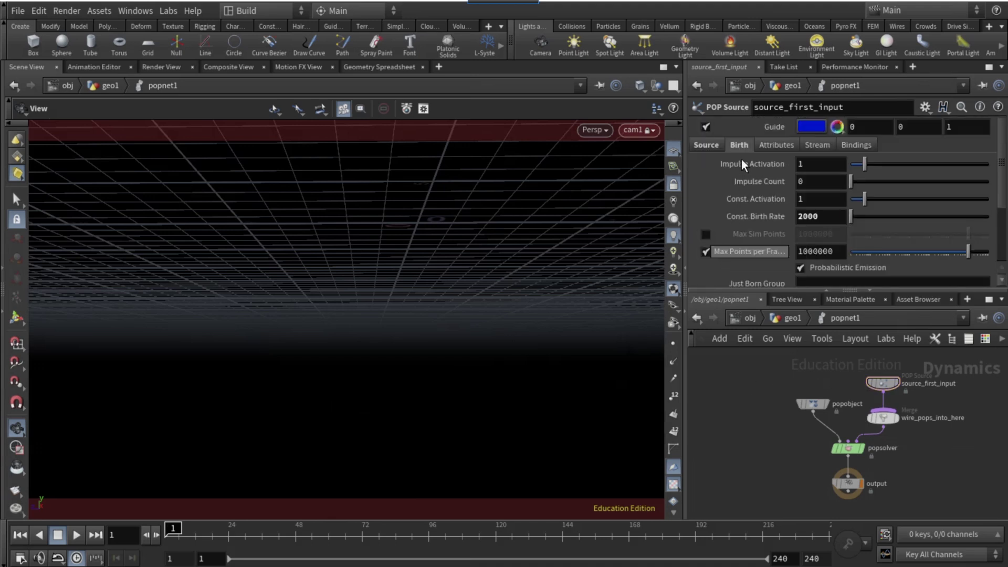
{"action": "left_click", "coordinate": [767, 145]}
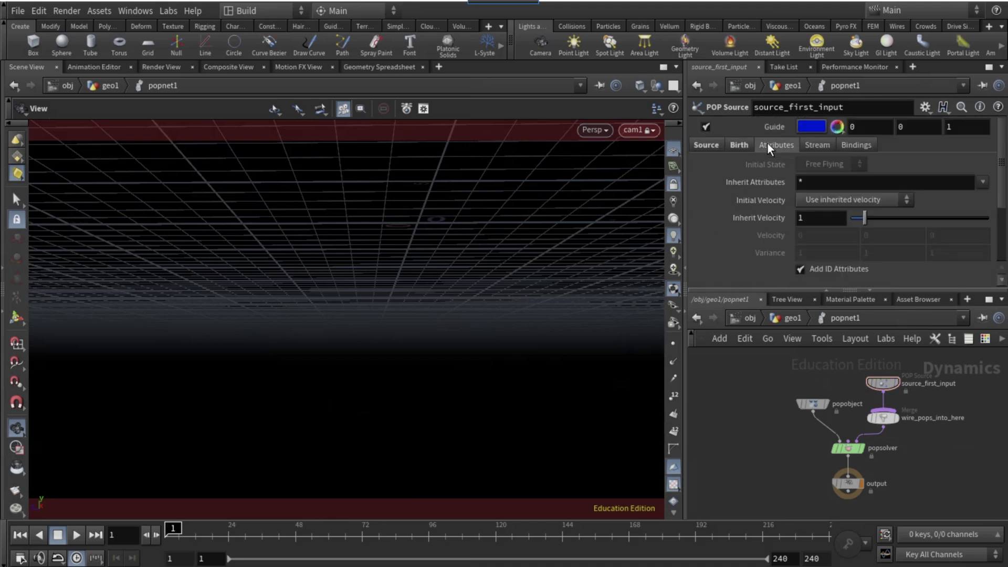
{"action": "left_click", "coordinate": [817, 194]}
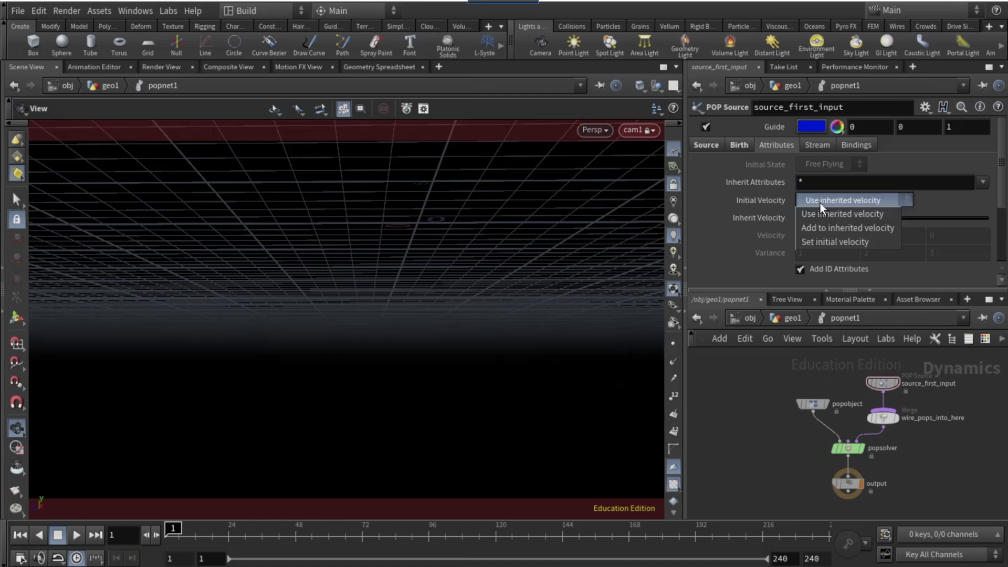
{"action": "left_click", "coordinate": [829, 226]}
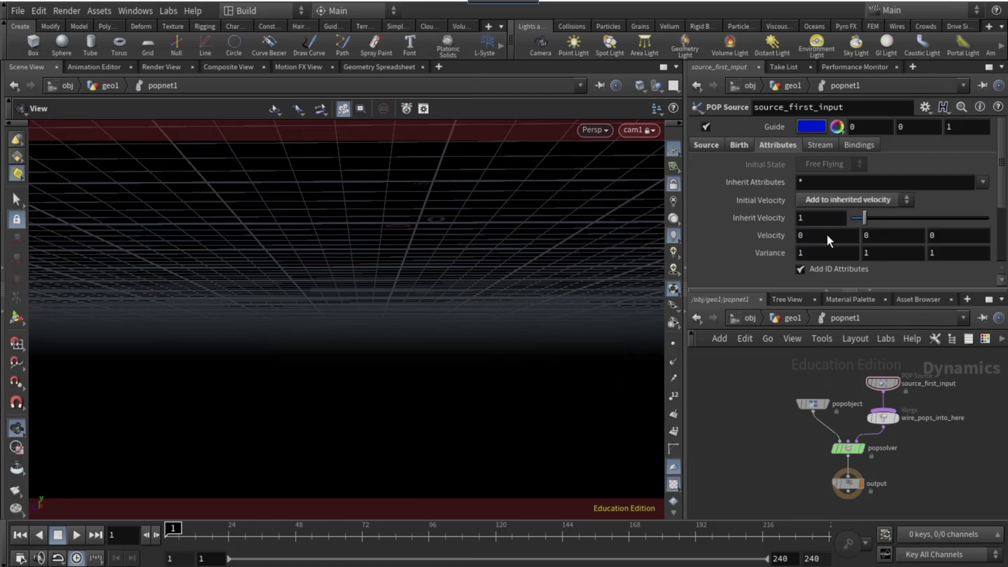
Set the first component of the POP Source's velocity Variance to 1.5.
{"action": "left_click", "coordinate": [818, 254]}
{"action": "type", "text": "1.5"}
{"action": "left_click", "coordinate": [902, 256]}
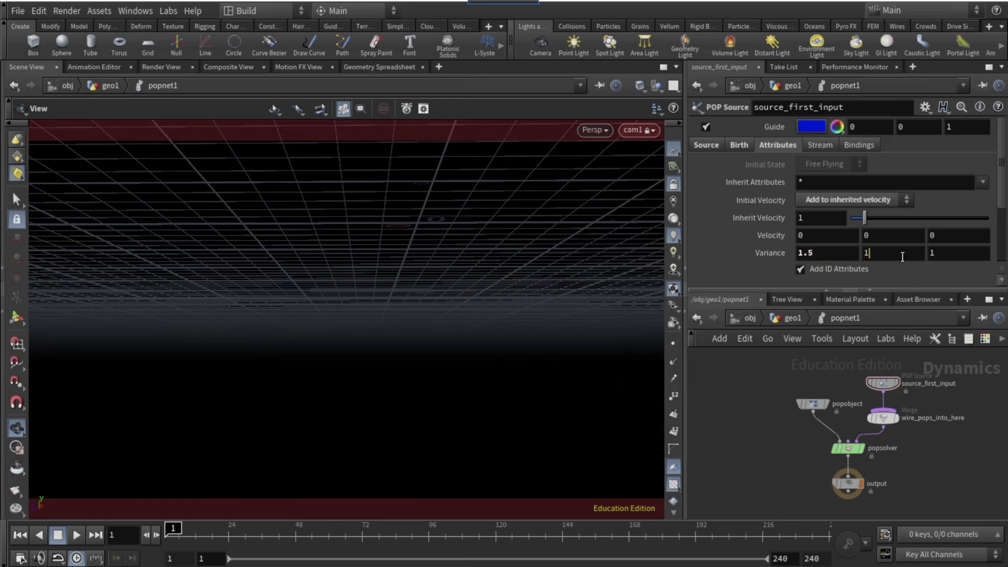
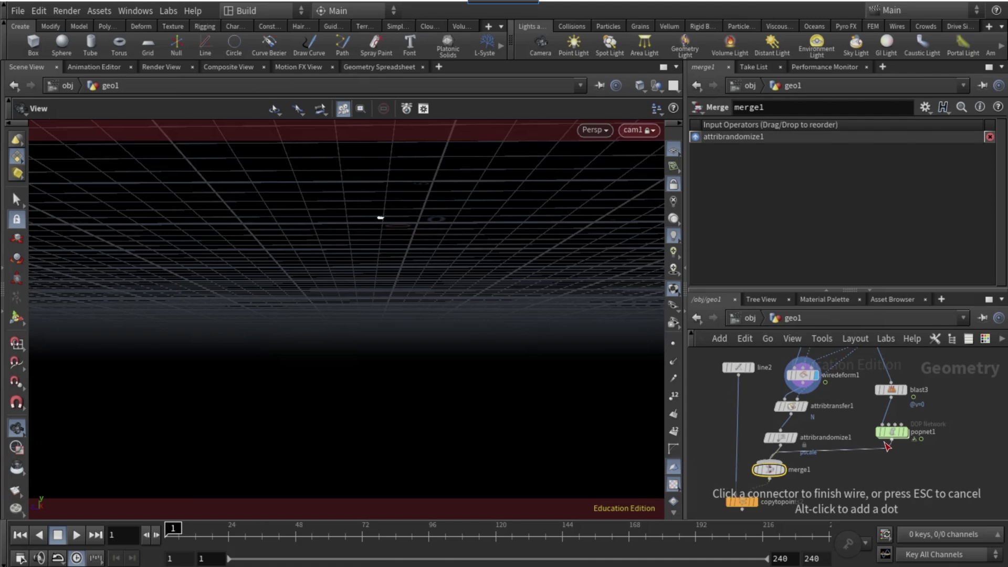
Wire popnet1 into merge1 and insert a Point VOP on the connection between them.
{"action": "left_click", "coordinate": [800, 470]}
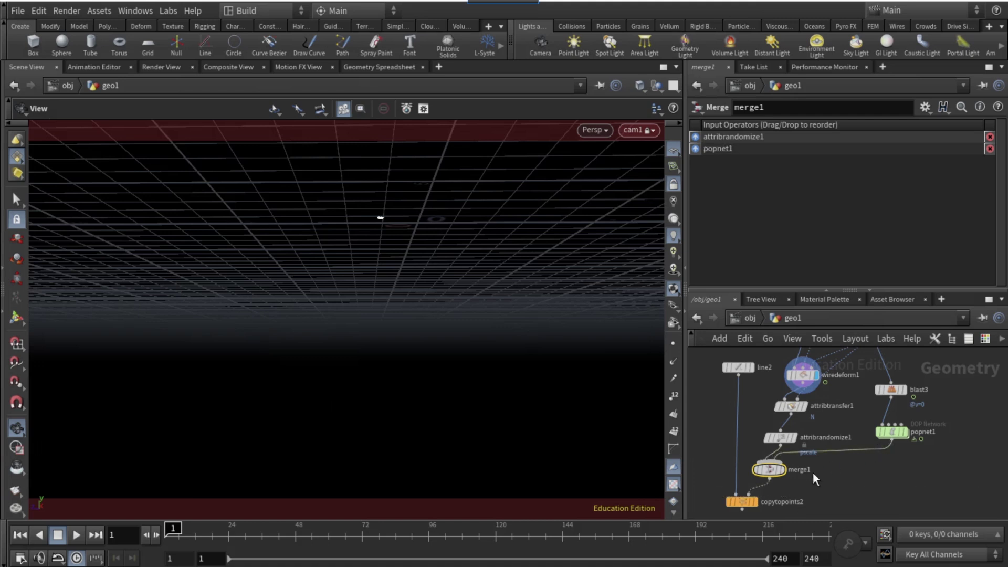
{"action": "left_click", "coordinate": [851, 442]}
{"action": "key", "text": "Tab"}
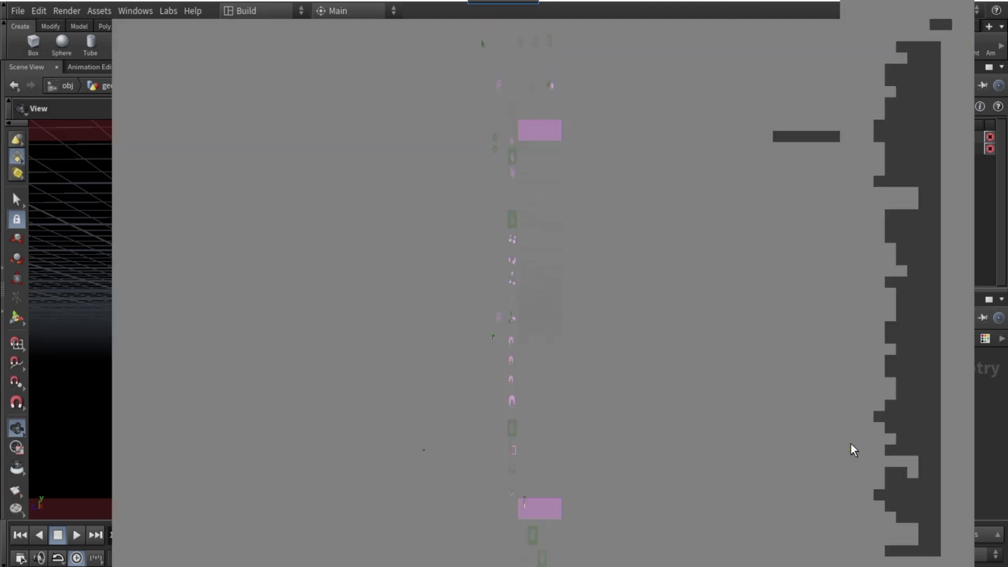
{"action": "type", "text": "point v"}
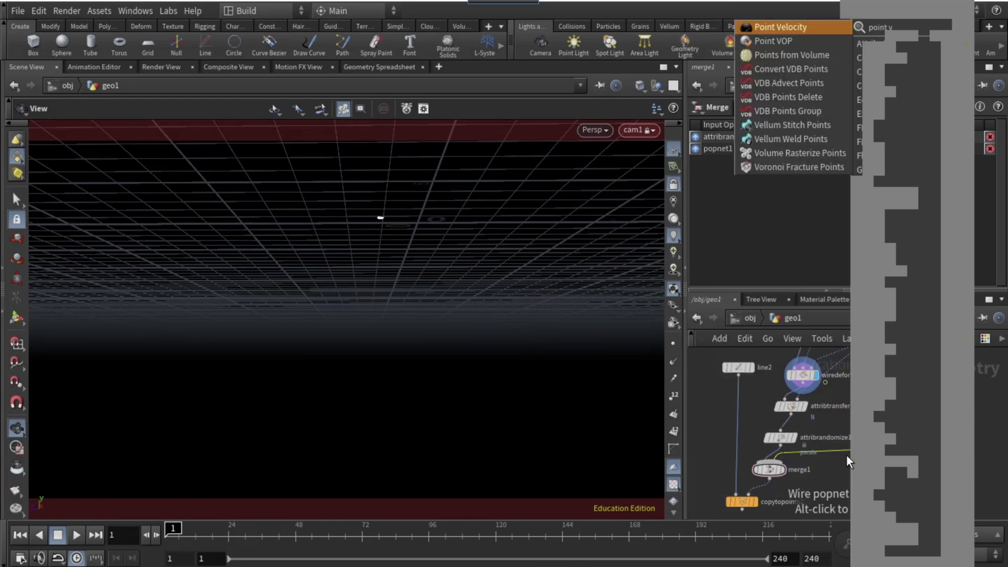
{"action": "key", "text": "Down"}
{"action": "key", "text": "Return"}
{"action": "left_click", "coordinate": [855, 462]}
Open the new Point VOP and add a Divide node that divides age by life.
{"action": "double_click", "coordinate": [855, 462]}
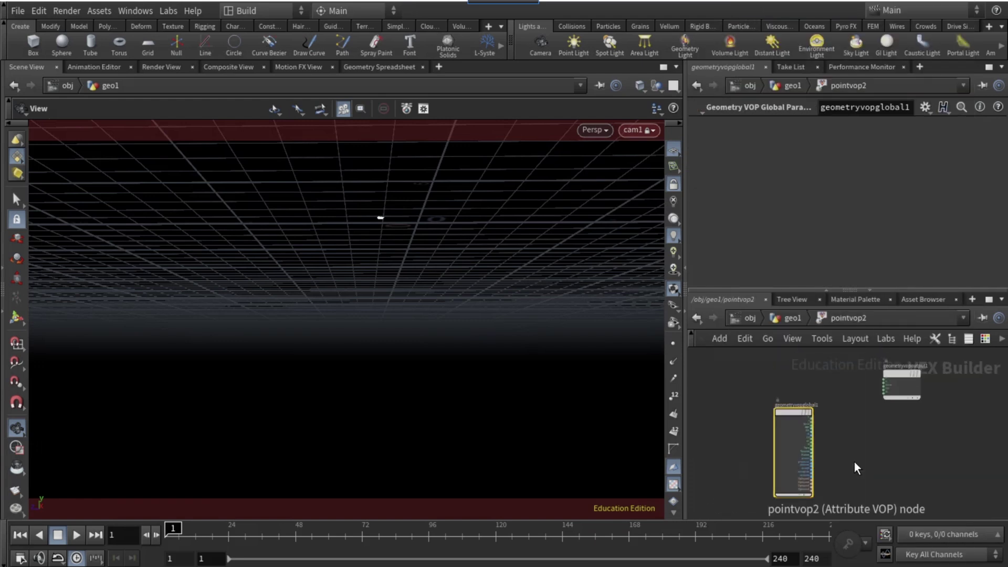
{"action": "scroll", "coordinate": [846, 459], "scroll_direction": "up", "scroll_amount": 3}
{"action": "left_click_drag", "start_coordinate": [809, 451], "coordinate": [804, 430]}
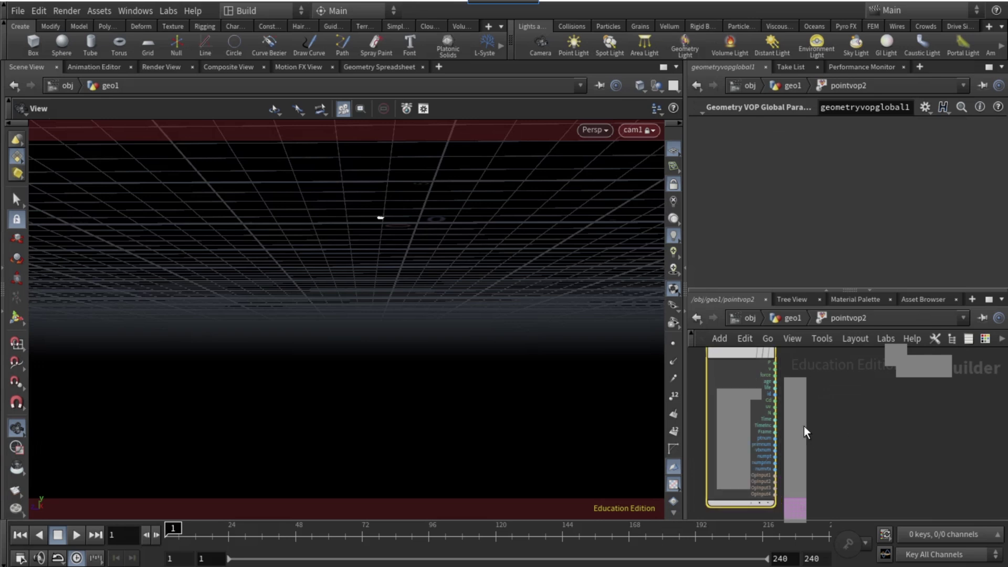
{"action": "scroll", "coordinate": [781, 376], "scroll_direction": "up", "scroll_amount": 1}
{"action": "left_click", "coordinate": [772, 383]}
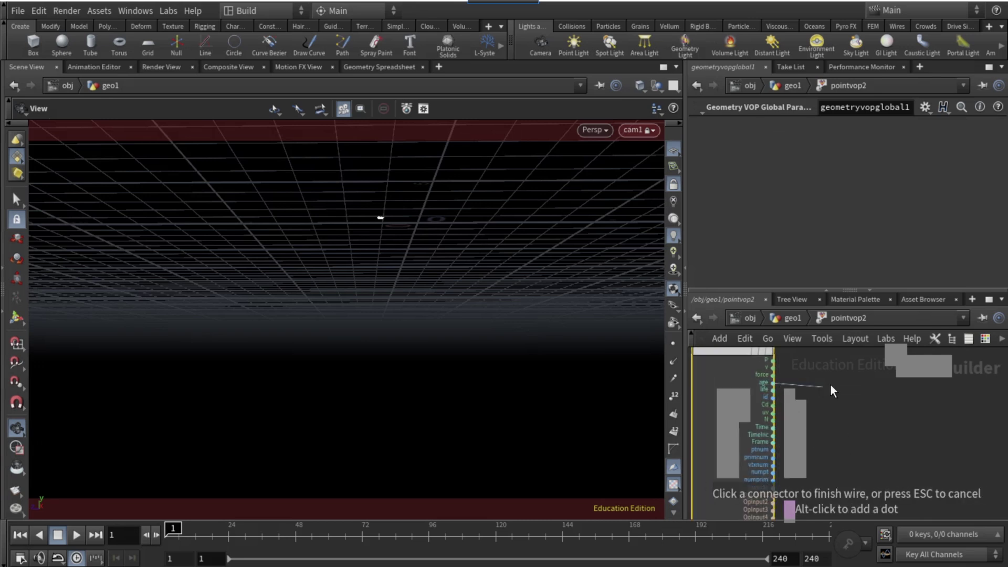
{"action": "key", "text": "Tab"}
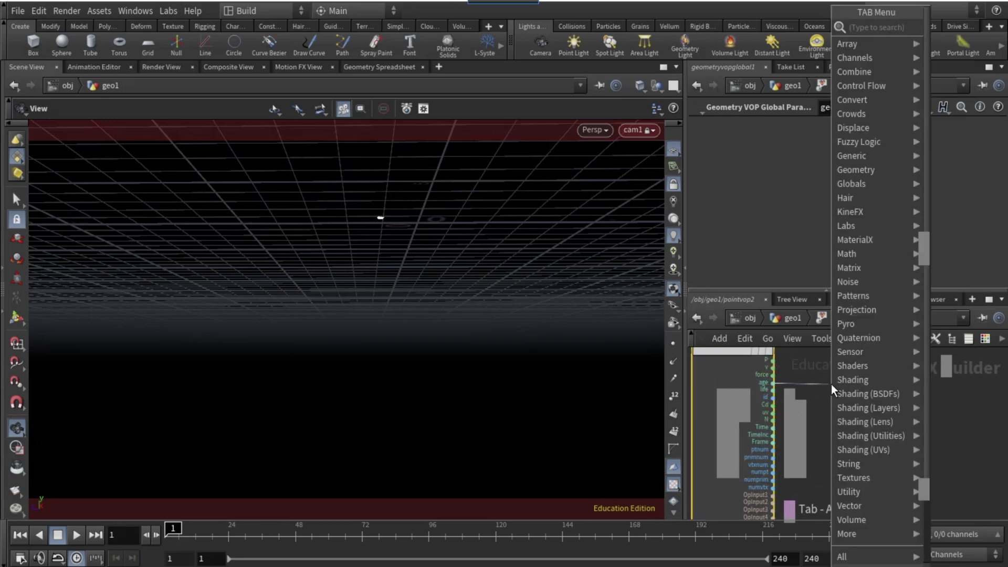
{"action": "type", "text": "divide"}
{"action": "key", "text": "Return"}
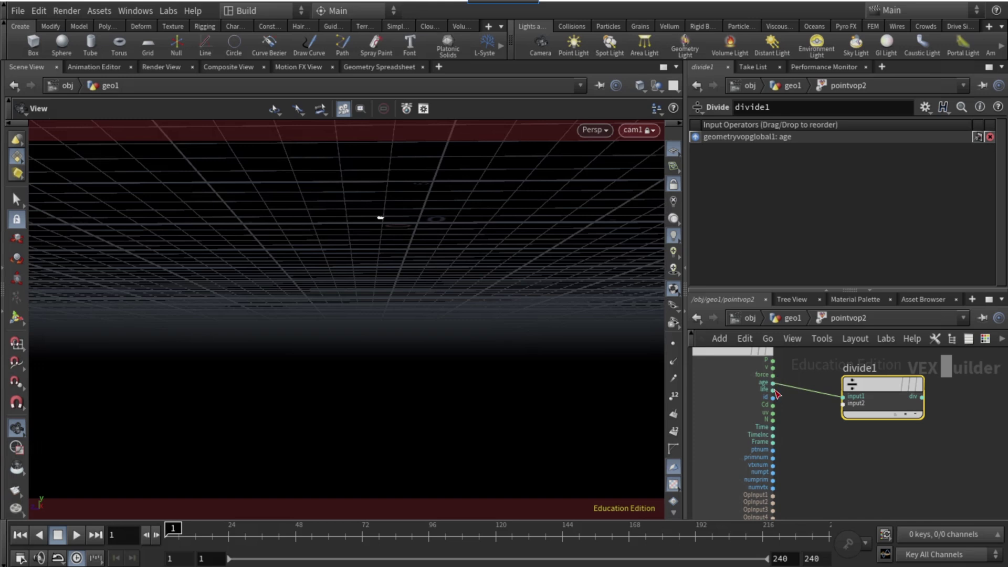
{"action": "left_click", "coordinate": [774, 391]}
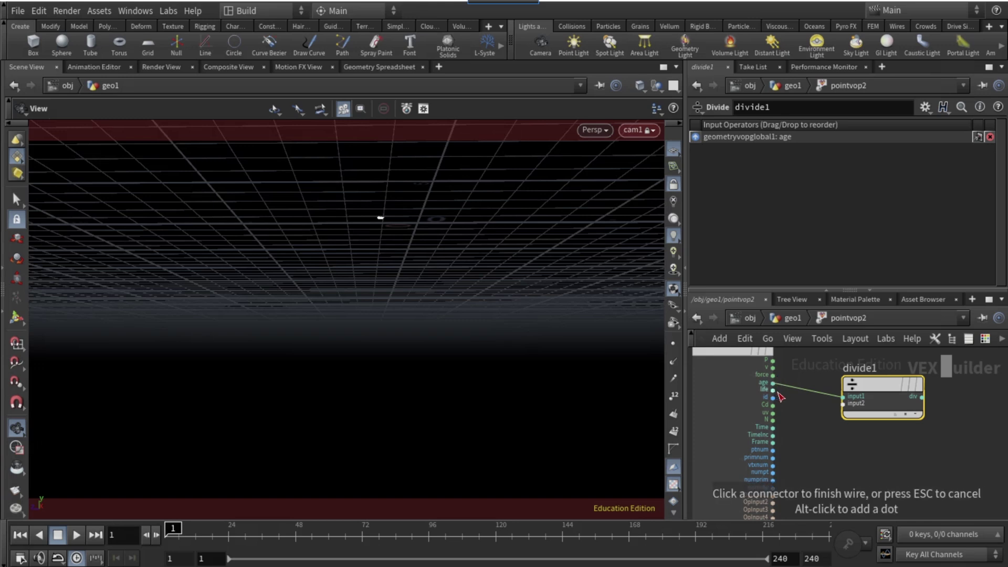
{"action": "left_click", "coordinate": [843, 404]}
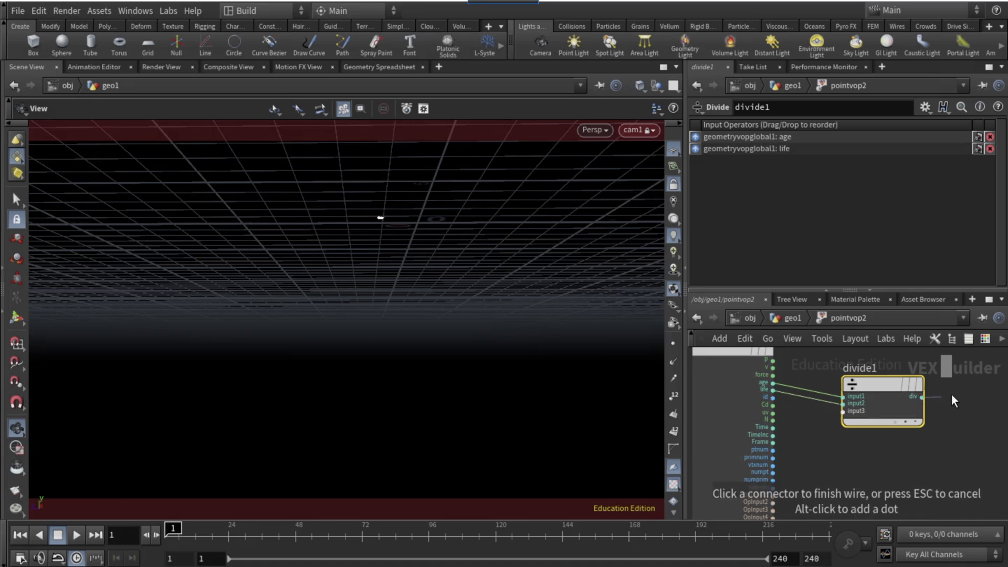
Add a Fit Range node after the Divide node, with Destination Min 1 and Destination Max 0.
{"action": "key", "text": "Tab"}
{"action": "type", "text": "fit"}
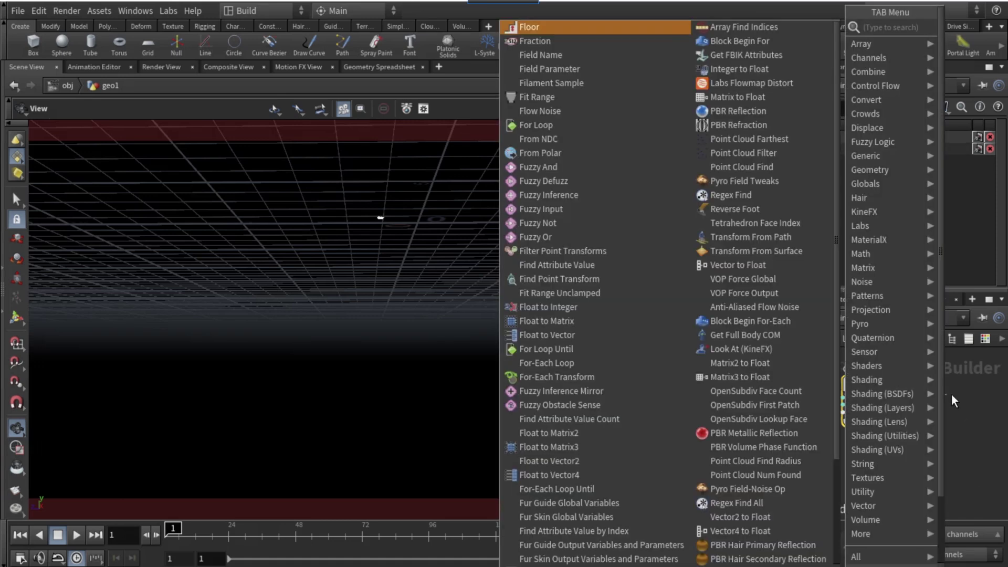
{"action": "key", "text": "Return"}
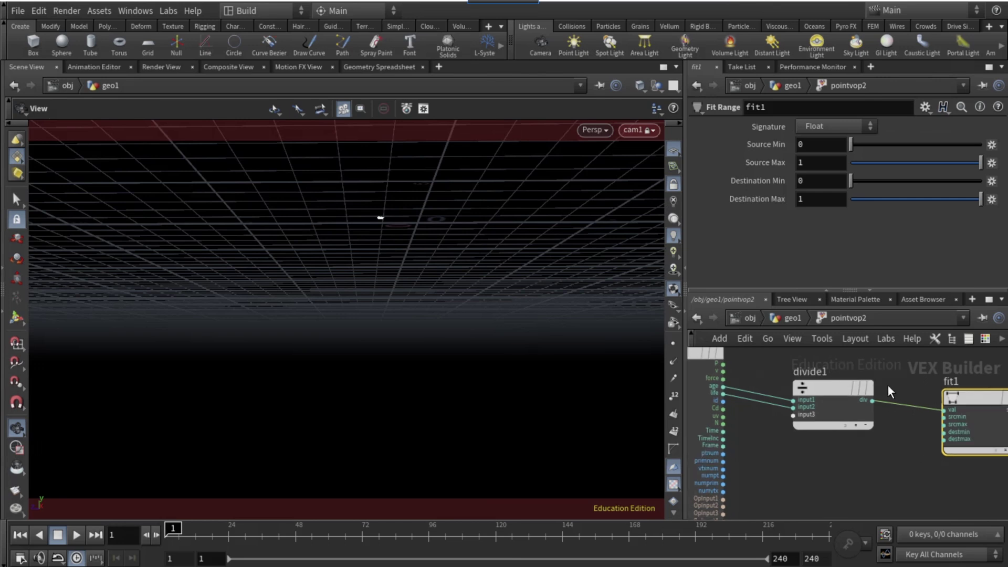
{"action": "left_click", "coordinate": [813, 182]}
{"action": "type", "text": "1"}
{"action": "left_click", "coordinate": [820, 205]}
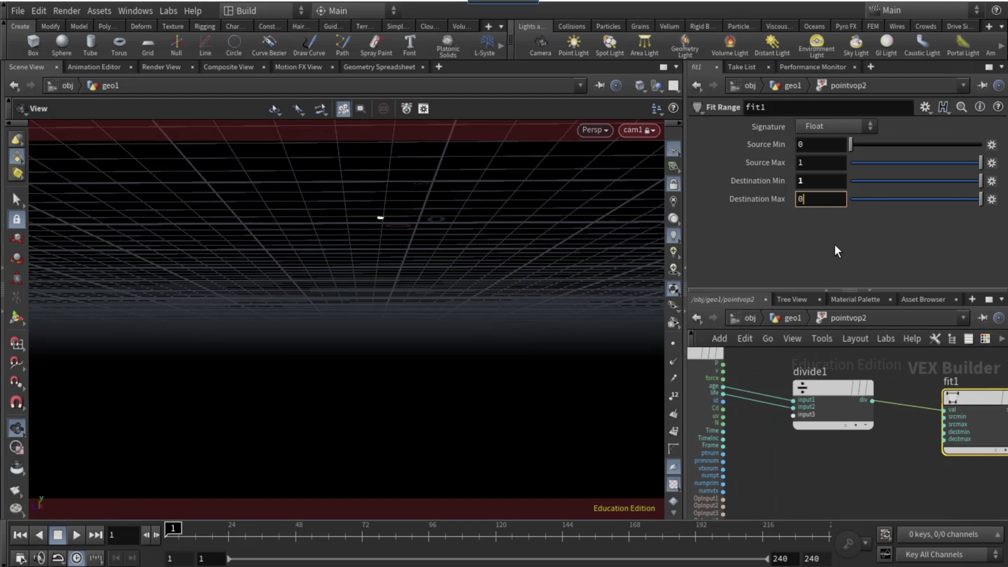
{"action": "type", "text": "0"}
{"action": "key", "text": "Return"}
Feed the Fit Range result into a Bind node and name its parameter pscale.
{"action": "key", "text": "f"}
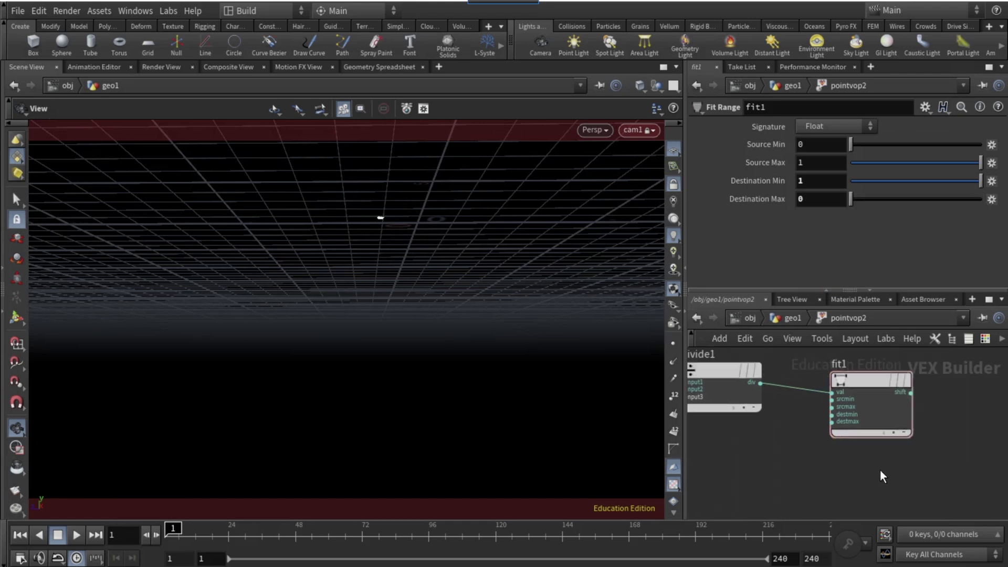
{"action": "left_click", "coordinate": [905, 394]}
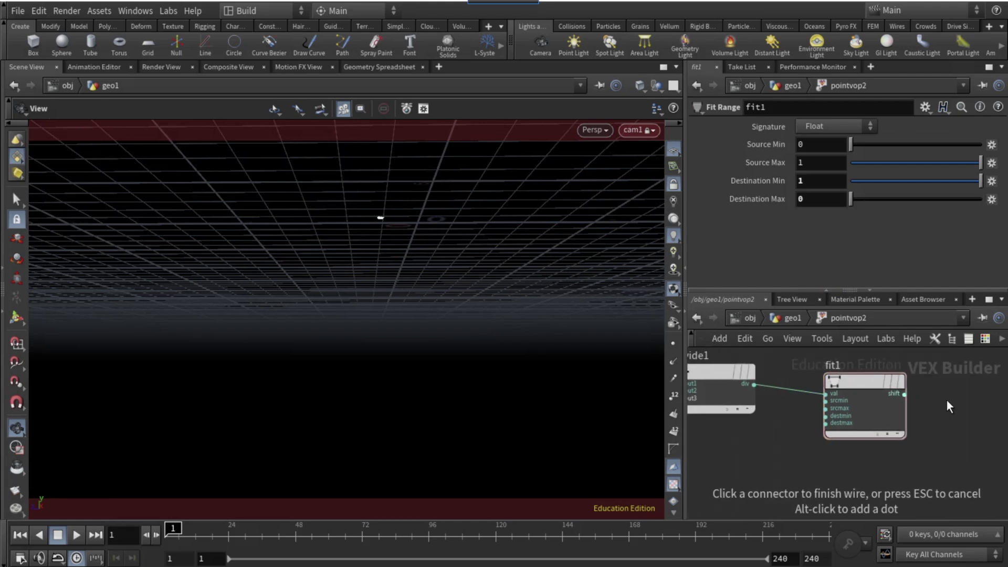
{"action": "key", "text": "Tab"}
{"action": "type", "text": "bind"}
{"action": "key", "text": "Return"}
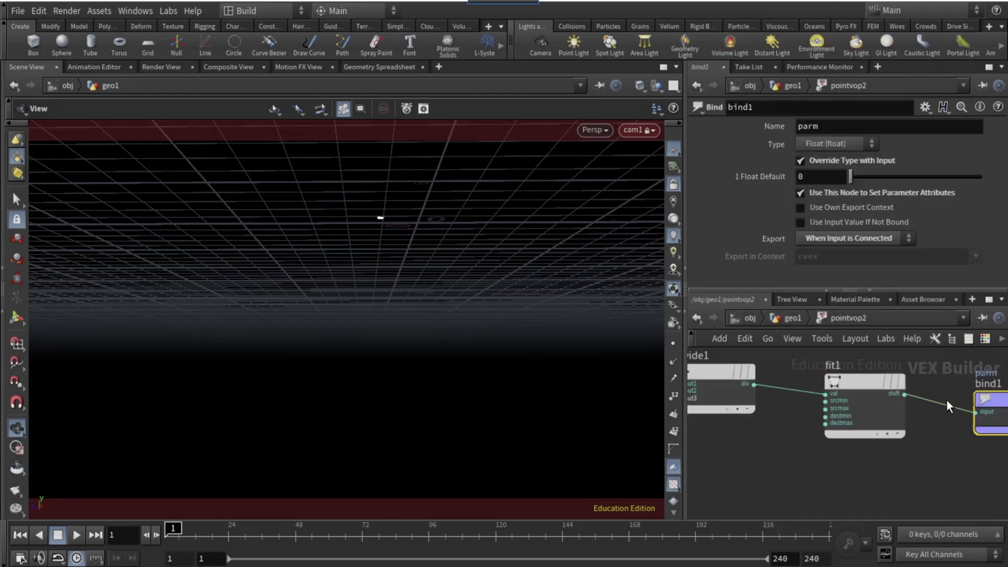
{"action": "left_click", "coordinate": [842, 128]}
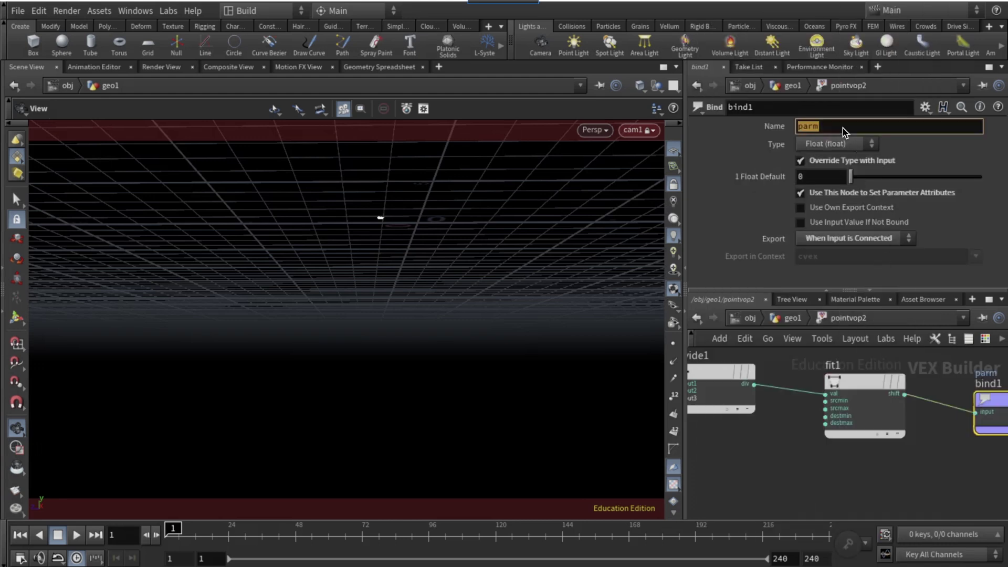
{"action": "type", "text": "pscale"}
{"action": "left_click", "coordinate": [953, 449]}
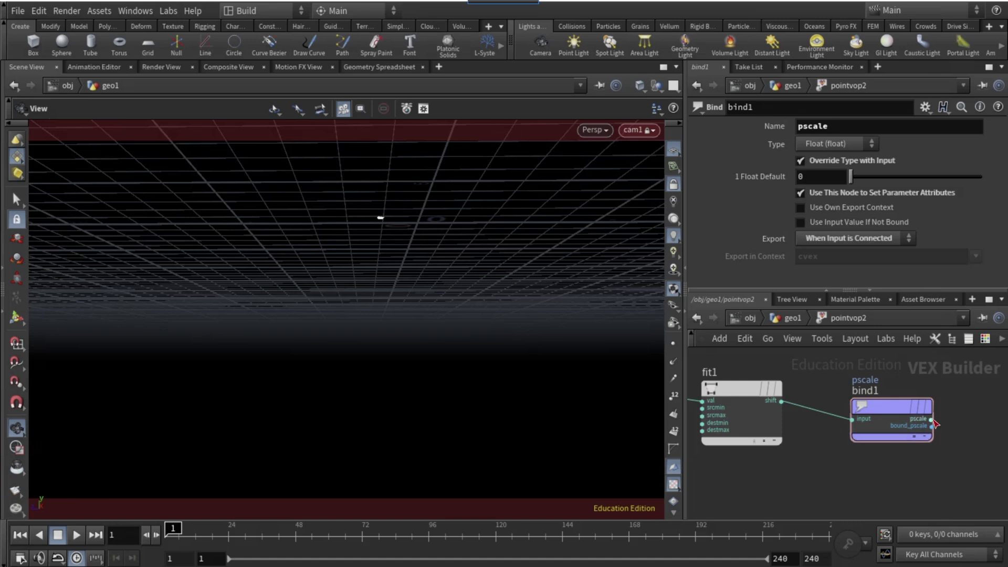
Wire the Bind node's pscale output to the geometry VOP output node and return to the geo1 network.
{"action": "left_click", "coordinate": [932, 420]}
{"action": "scroll", "coordinate": [924, 412], "scroll_direction": "down", "scroll_amount": 3}
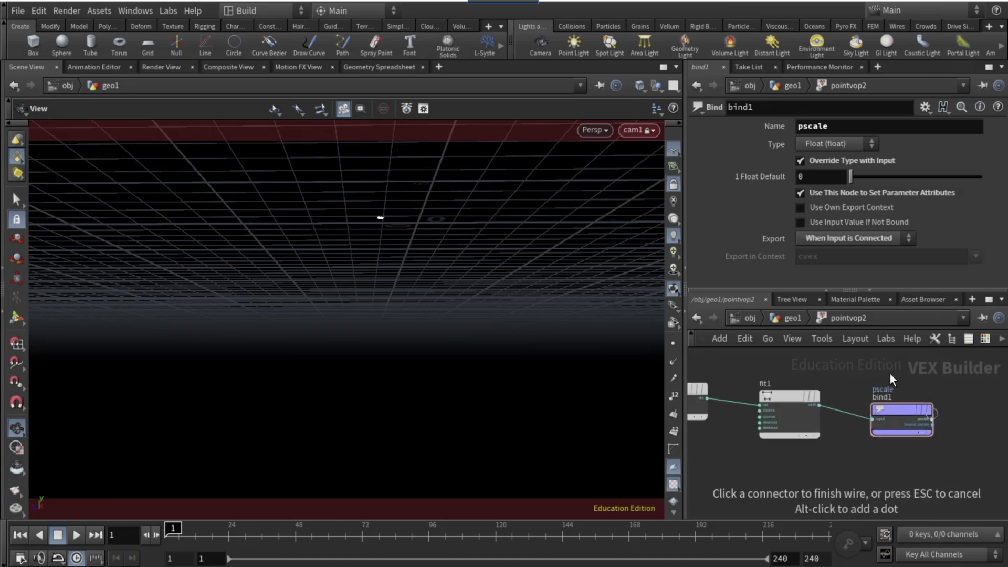
{"action": "left_click", "coordinate": [948, 446]}
{"action": "left_click", "coordinate": [933, 419]}
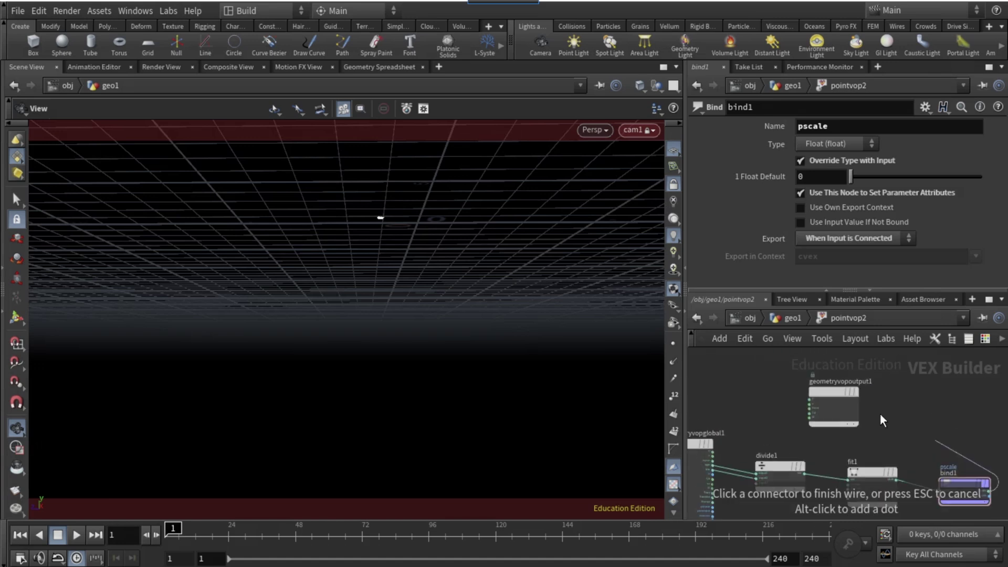
{"action": "left_click", "coordinate": [810, 418]}
{"action": "left_click", "coordinate": [790, 317]}
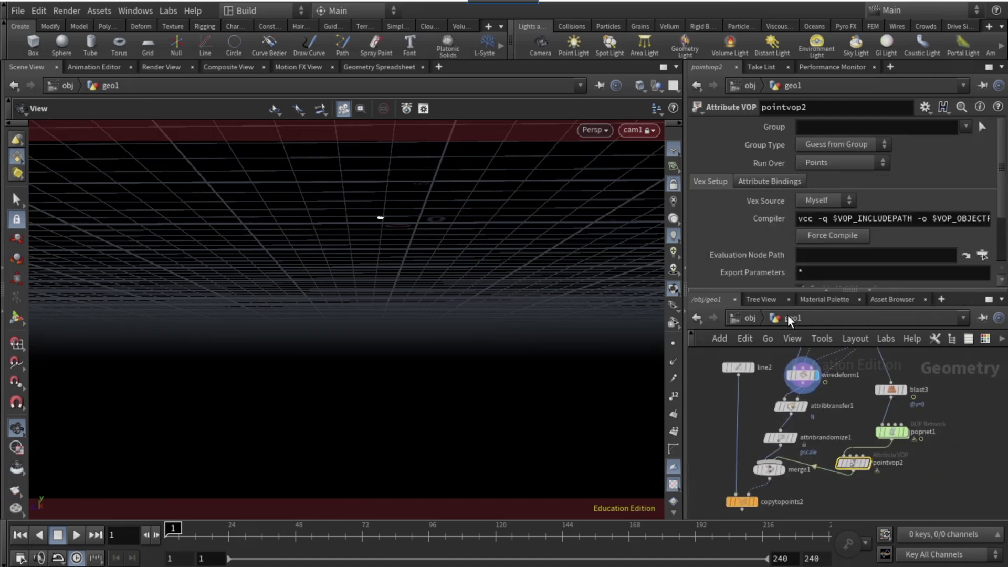
Display copytopoints2 and play the simulation to check the copied lines, stopping at frame 62.
{"action": "mouse_move", "coordinate": [757, 501]}
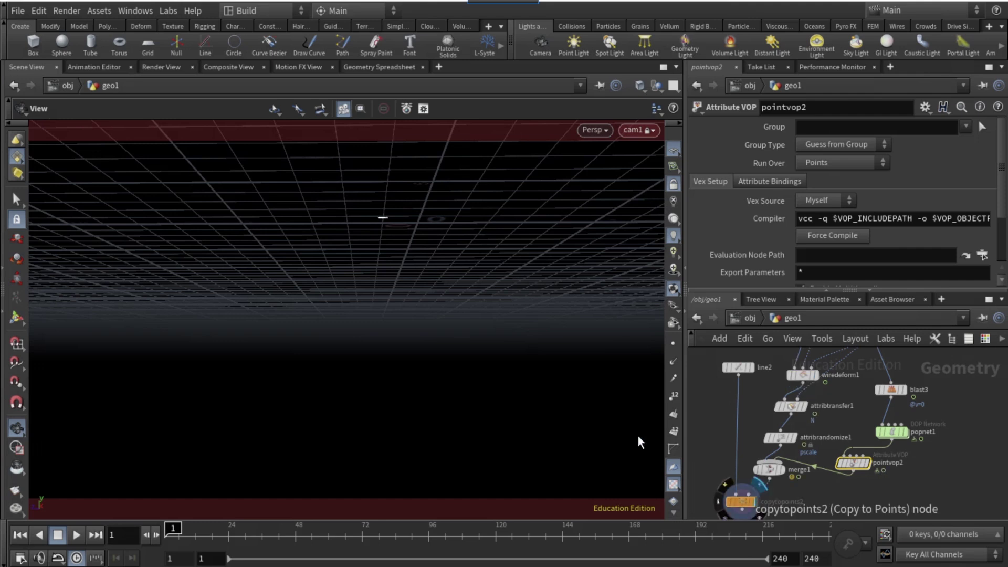
{"action": "left_click", "coordinate": [75, 535]}
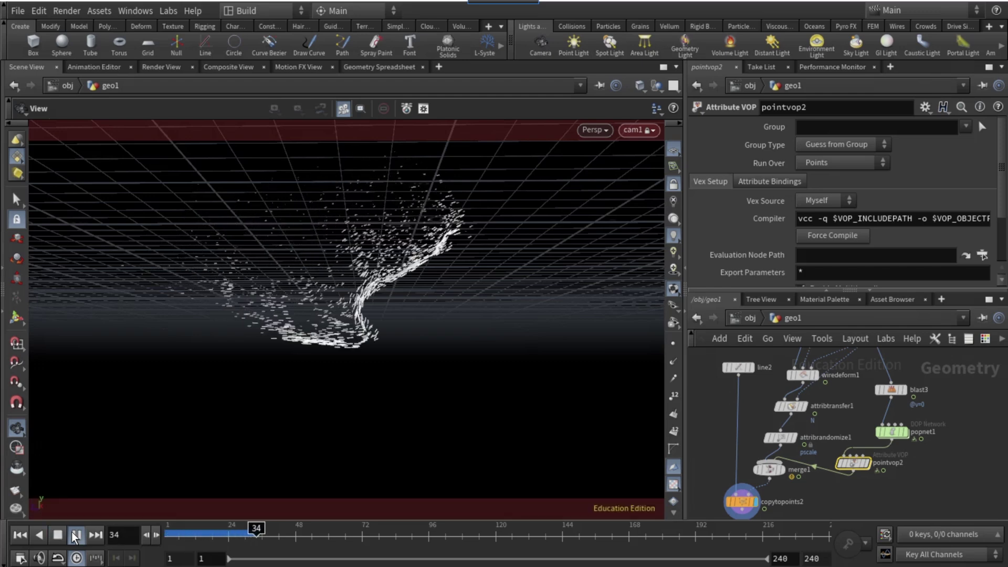
{"action": "left_click", "coordinate": [73, 533]}
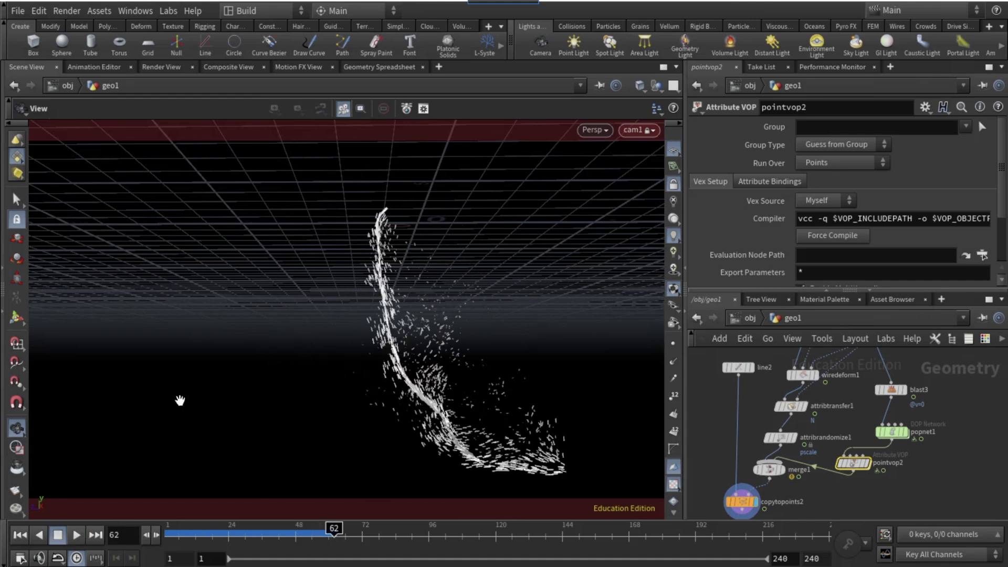
Insert another Point VOP between pointvop2 and merge1 and open its network.
{"action": "left_click_drag", "start_coordinate": [820, 467], "coordinate": [813, 460]}
{"action": "key", "text": "ctrl+v"}
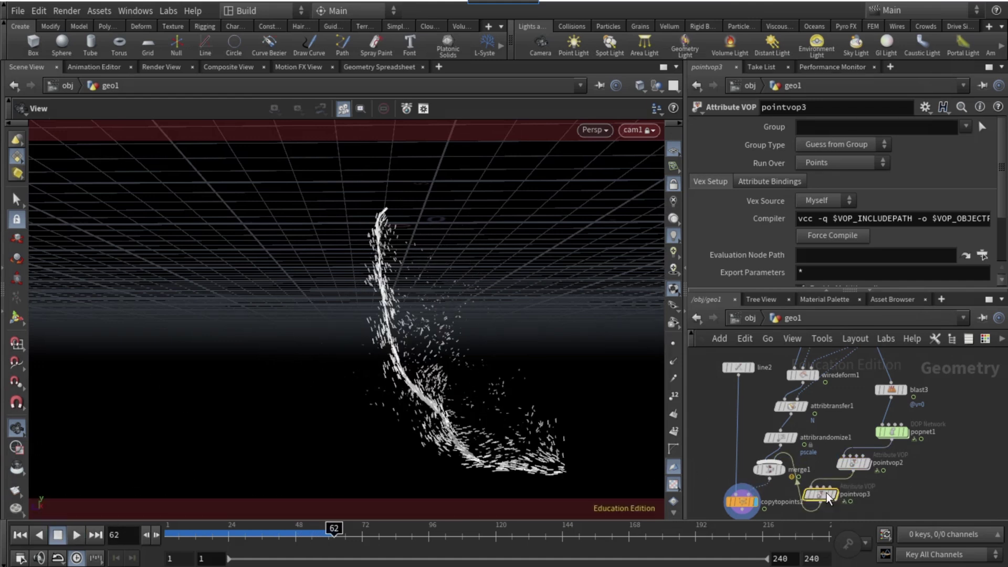
{"action": "double_click", "coordinate": [822, 493]}
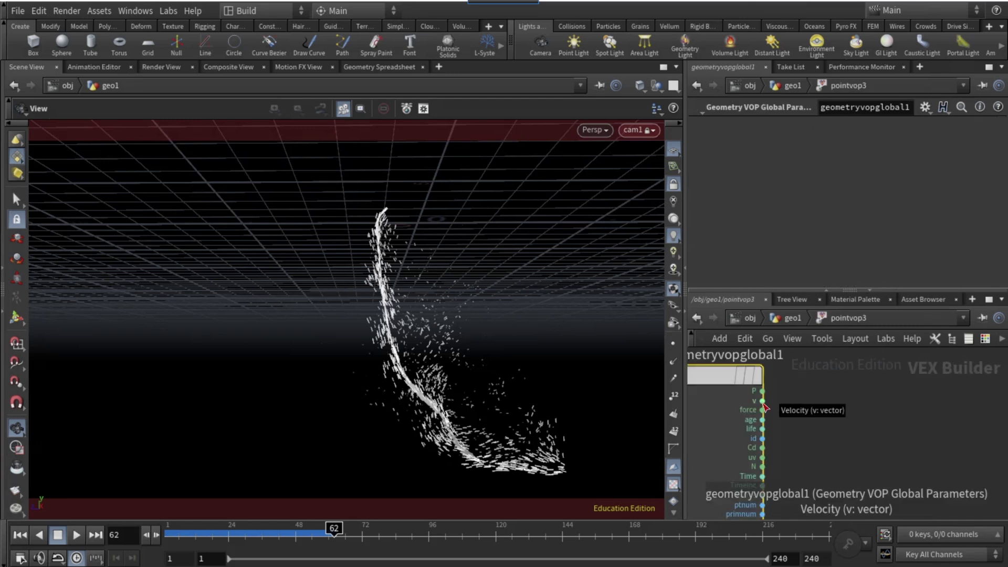
Add a Normalize node fed by the velocity (v) output of the global parameters.
{"action": "left_click", "coordinate": [762, 400]}
{"action": "key", "text": "Tab"}
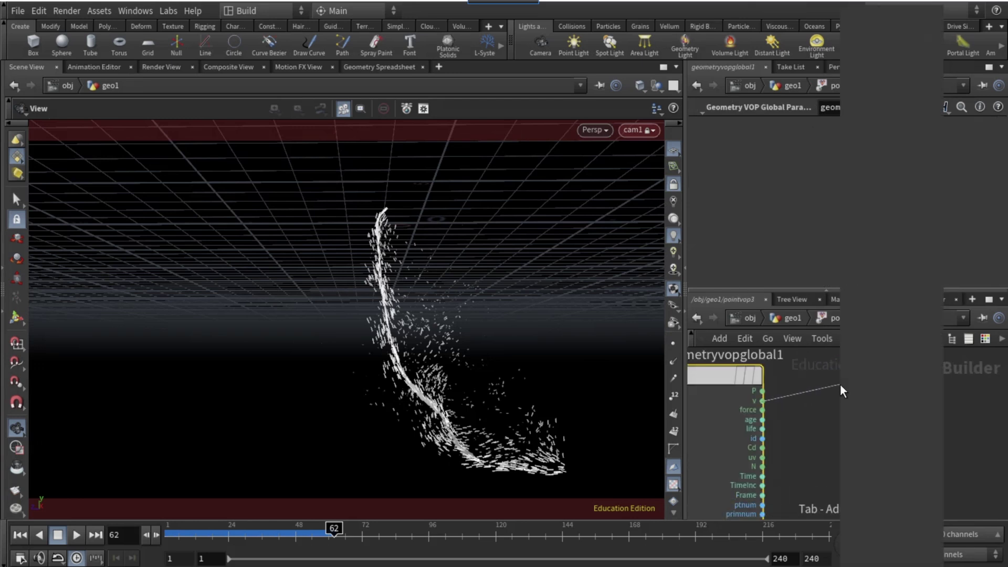
{"action": "type", "text": "normaliz"}
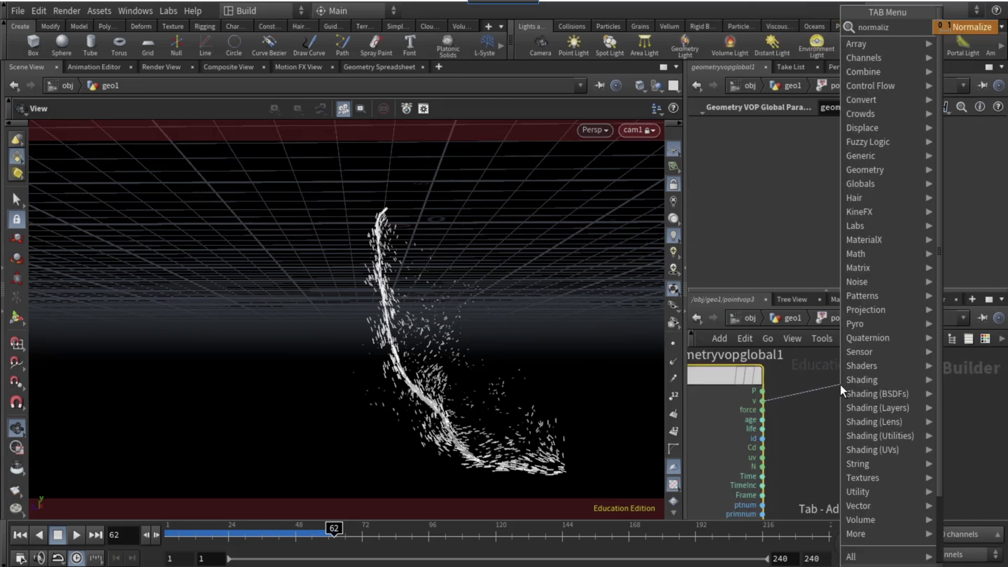
{"action": "key", "text": "Escape"}
{"action": "left_click", "coordinate": [840, 383]}
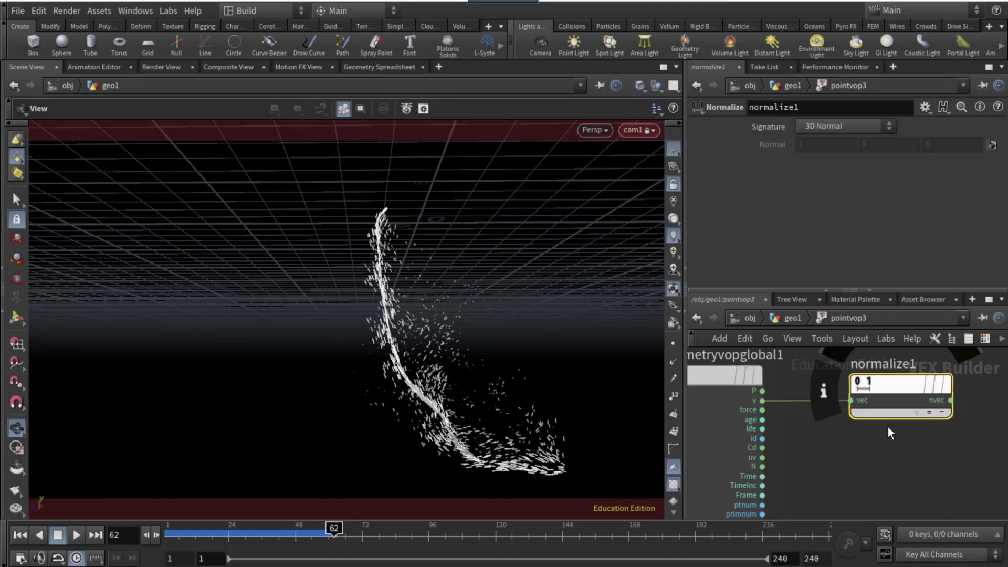
Connect the normalized velocity to the N input of the geometry VOP output node.
{"action": "left_click", "coordinate": [951, 401]}
{"action": "scroll", "coordinate": [974, 415], "scroll_direction": "down", "scroll_amount": 3}
{"action": "scroll", "coordinate": [975, 415], "scroll_direction": "down", "scroll_amount": 2}
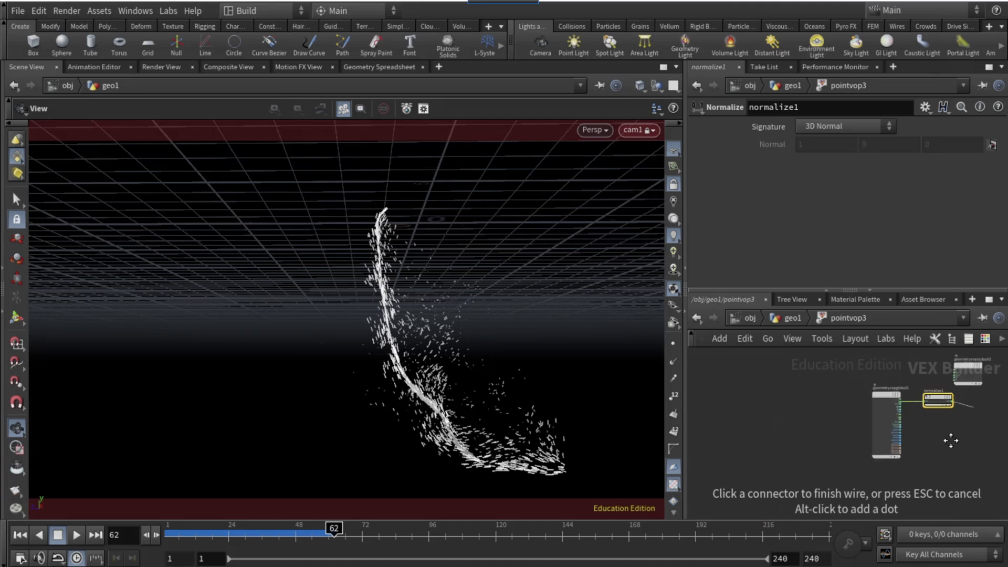
{"action": "left_click", "coordinate": [937, 416]}
{"action": "left_click", "coordinate": [937, 417]}
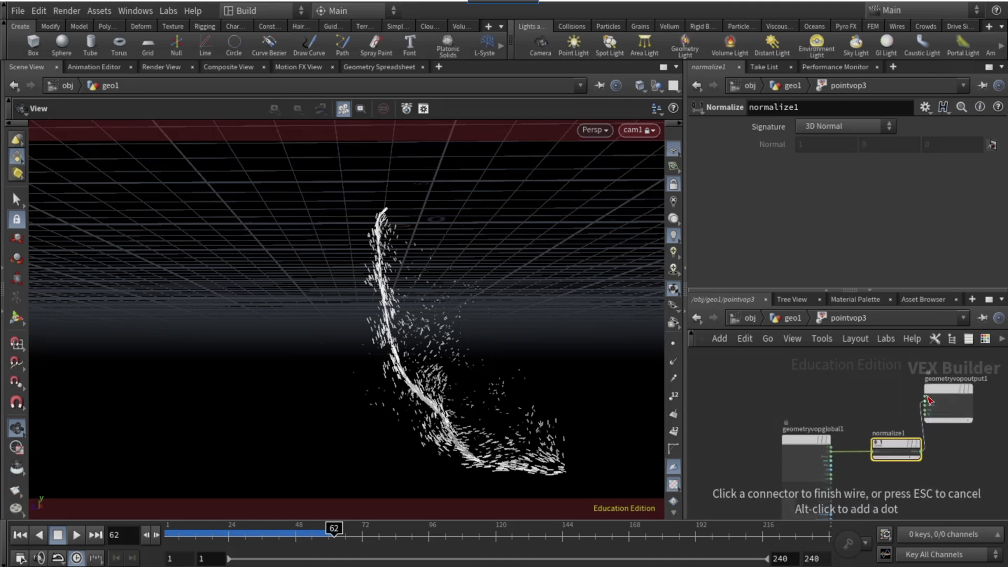
{"action": "scroll", "coordinate": [934, 420], "scroll_direction": "up", "scroll_amount": 4}
{"action": "left_click", "coordinate": [916, 426]}
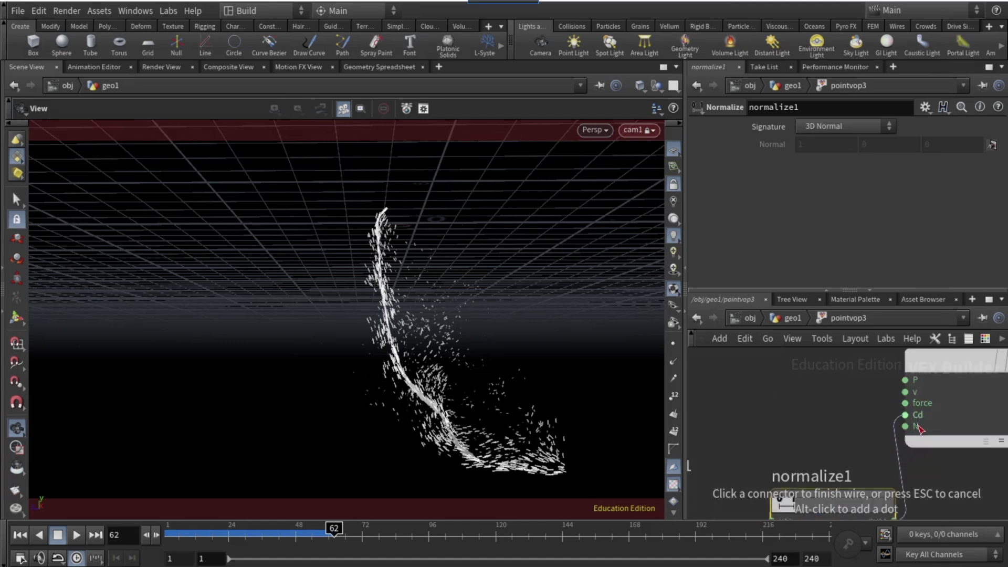
{"action": "scroll", "coordinate": [840, 414], "scroll_direction": "down", "scroll_amount": 2}
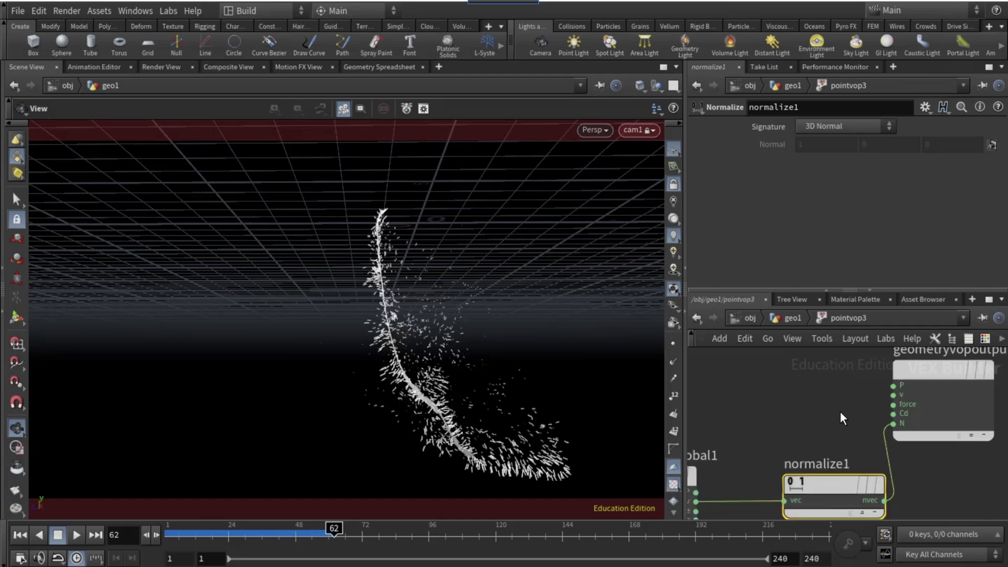
{"action": "left_click", "coordinate": [789, 319]}
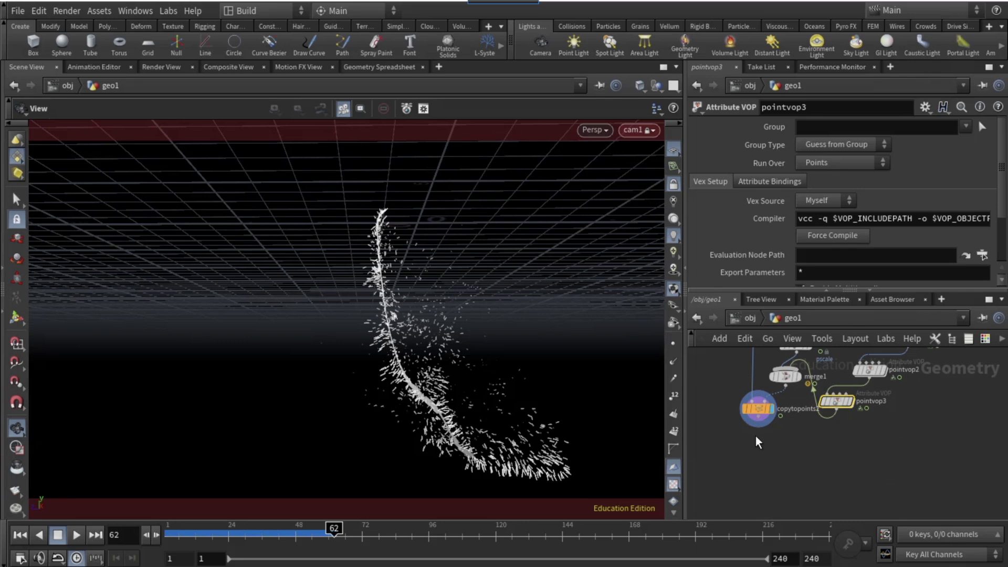
{"action": "key", "text": "Tab"}
{"action": "type", "text": "polywire"}
{"action": "key", "text": "Return"}
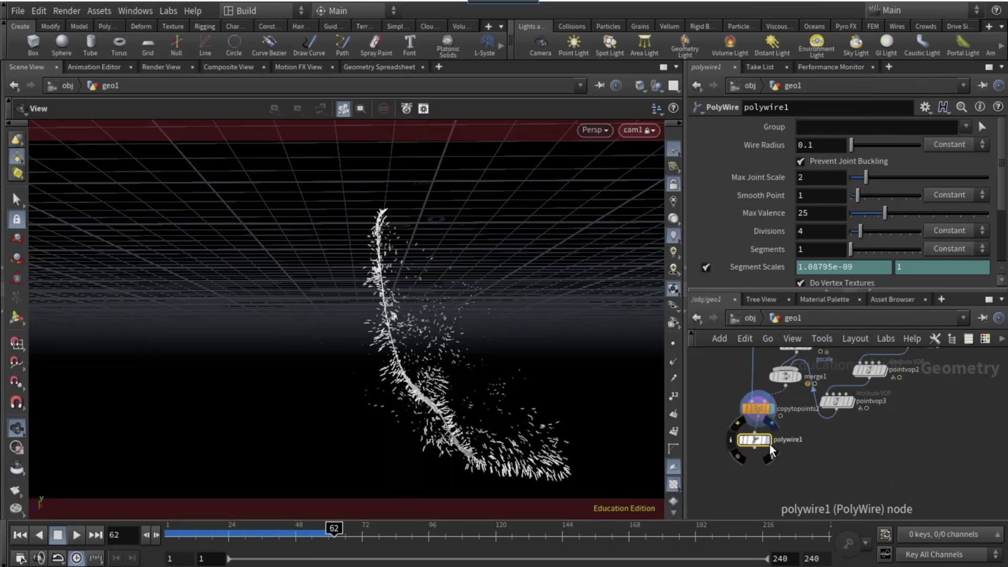
{"action": "left_click", "coordinate": [815, 147]}
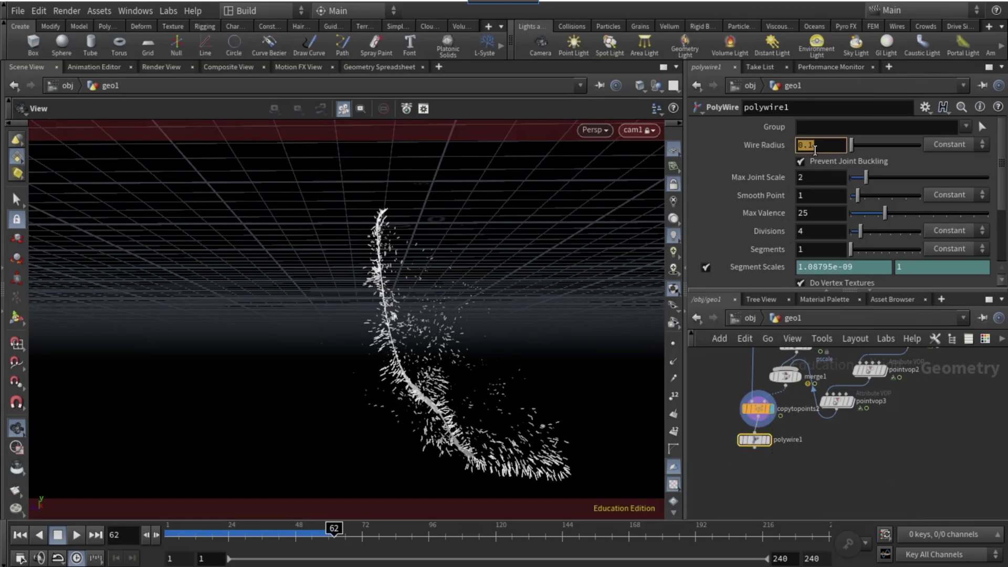
{"action": "type", "text": "@pscale"}
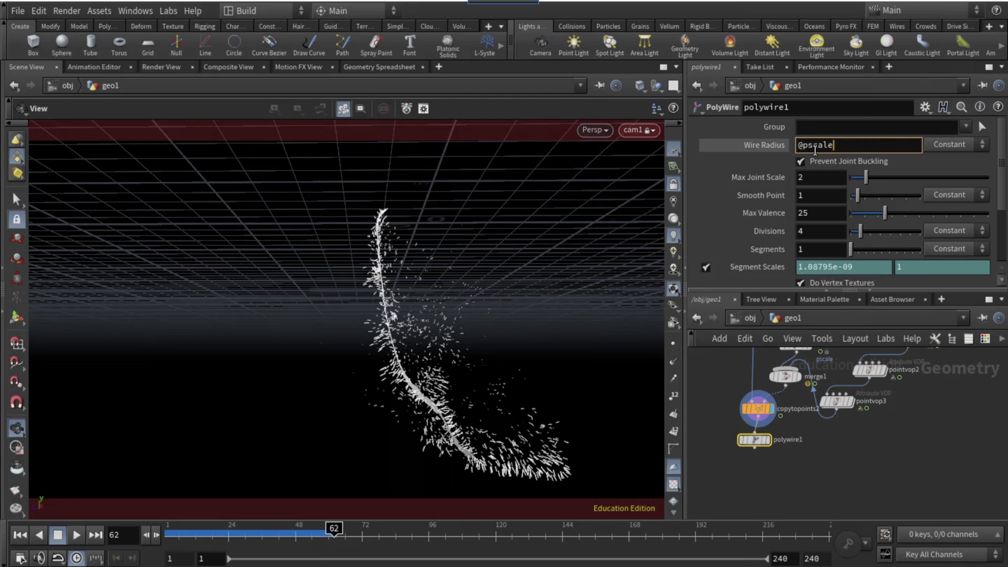
Insert a Point VOP between copytopoints2 and polywire1, making room for it, and open its network.
{"action": "left_click_drag", "start_coordinate": [755, 439], "coordinate": [751, 485]}
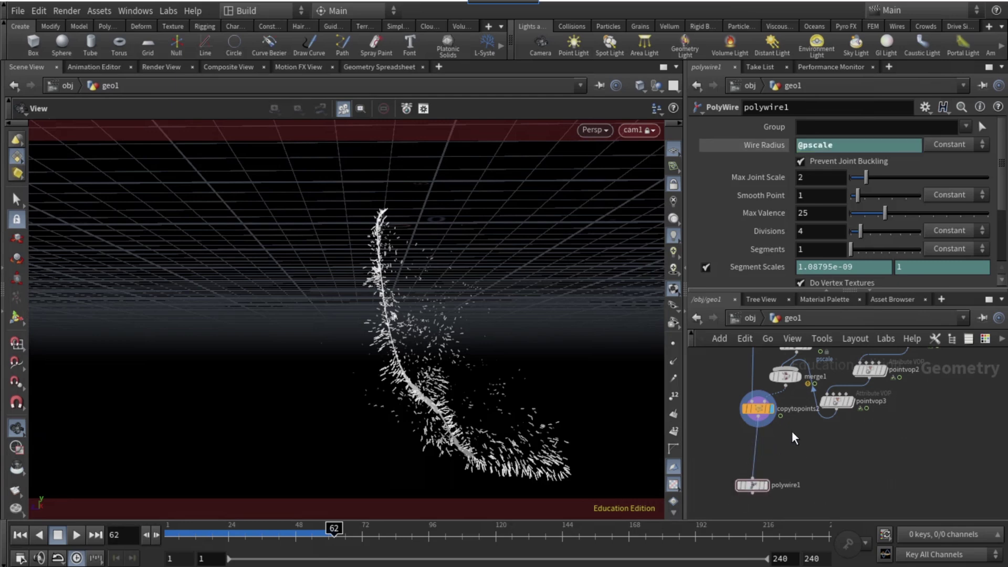
{"action": "key", "text": "Tab"}
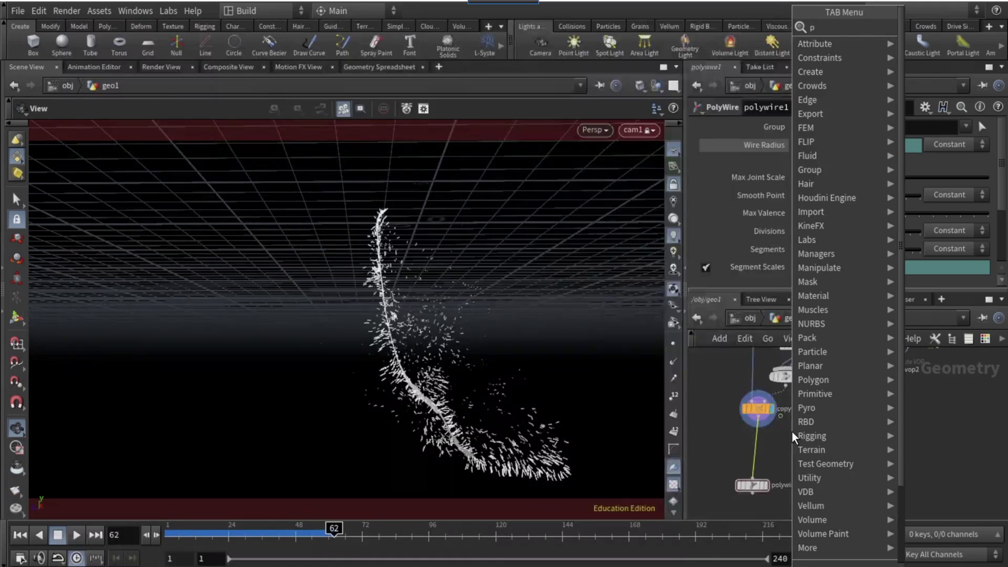
{"action": "type", "text": "point vop"}
{"action": "key", "text": "Return"}
{"action": "left_click", "coordinate": [763, 452]}
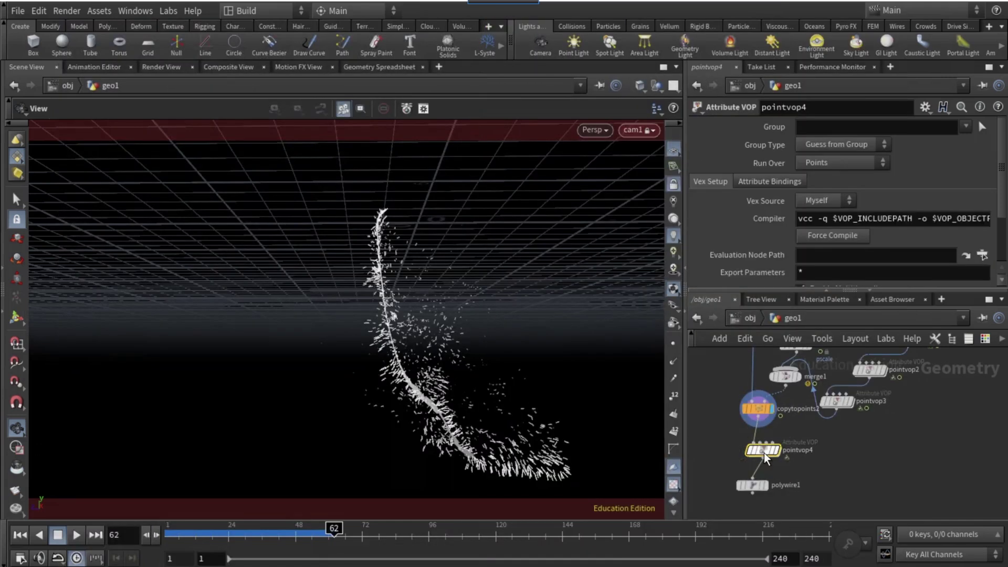
{"action": "double_click", "coordinate": [763, 452]}
Add a Vector to Float node fed by the Cd output of the global parameters.
{"action": "left_click", "coordinate": [759, 425]}
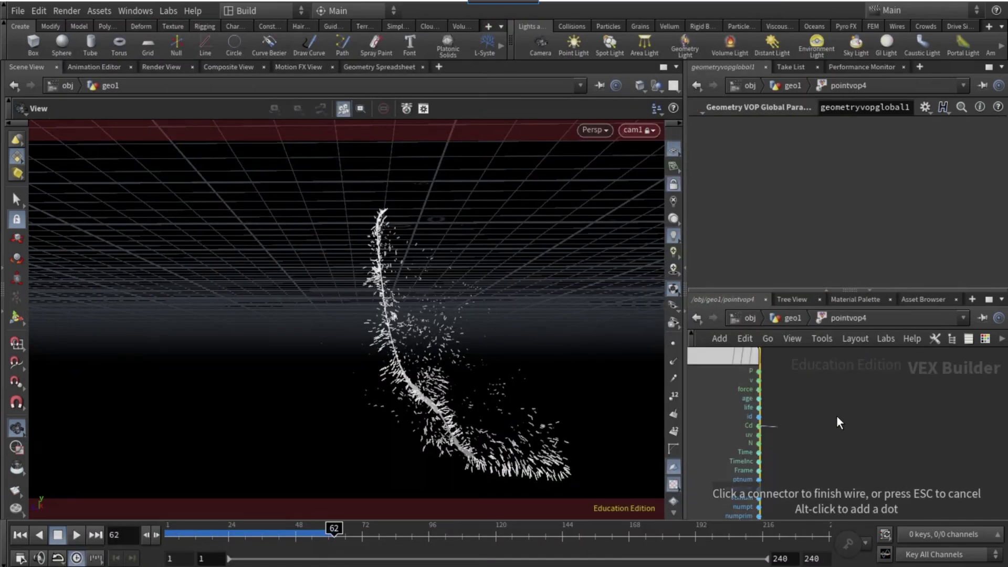
{"action": "key", "text": "Tab"}
{"action": "type", "text": "vec"}
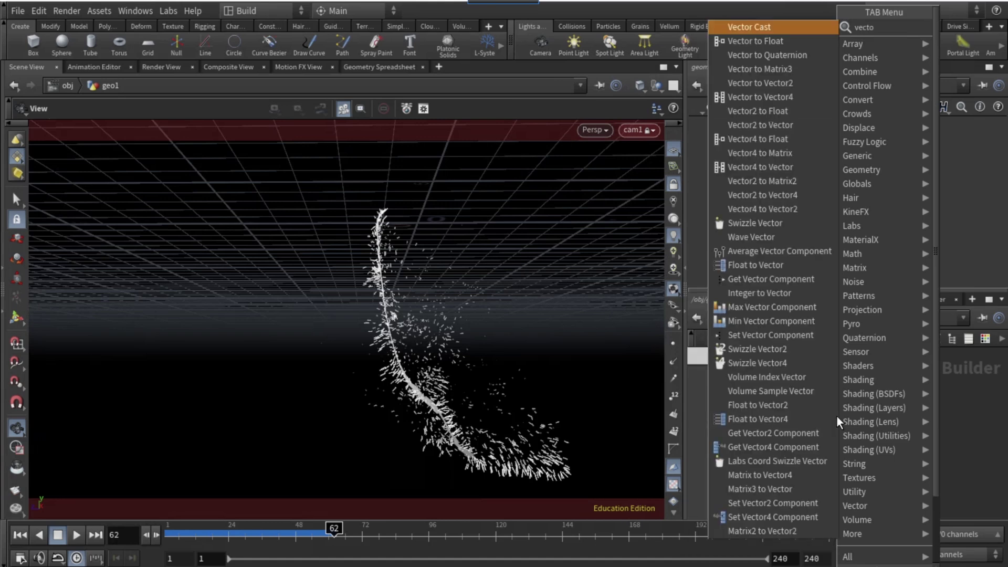
{"action": "key", "text": "Return"}
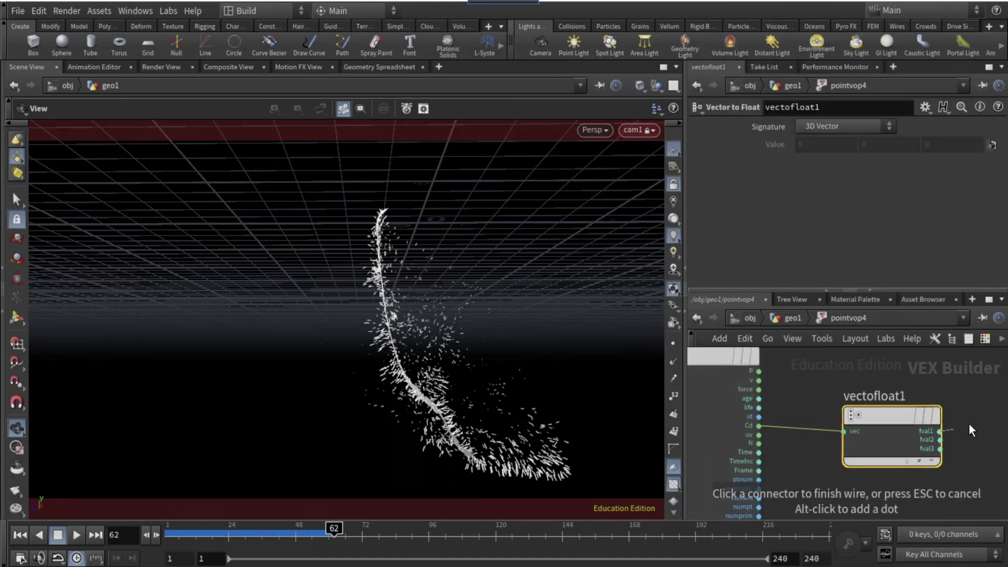
Add a Multiply Constant node fed by the fval1 output of vectofloat1 and set its multiplier to .01.
{"action": "key", "text": "Tab"}
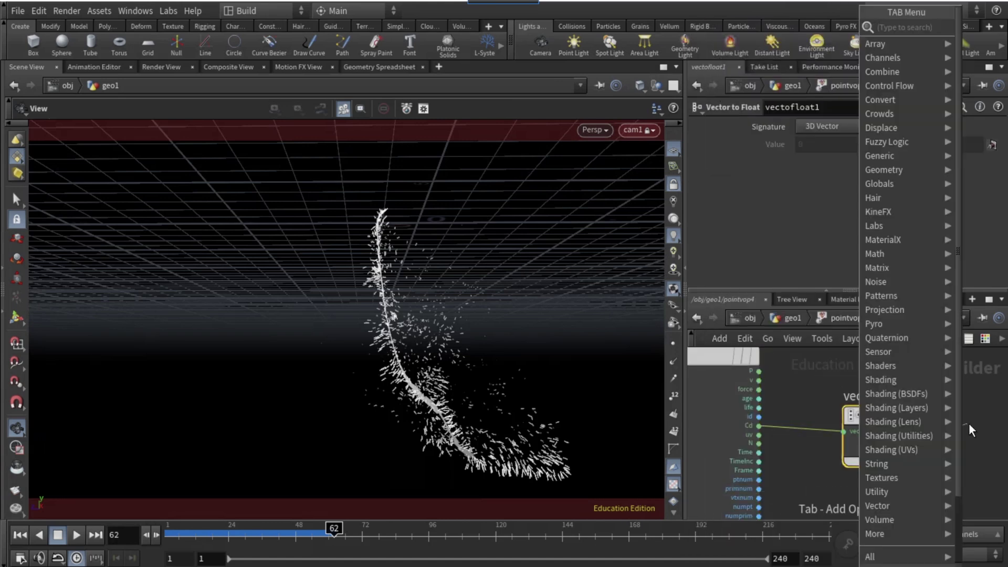
{"action": "type", "text": "multiply"}
{"action": "key", "text": "Return"}
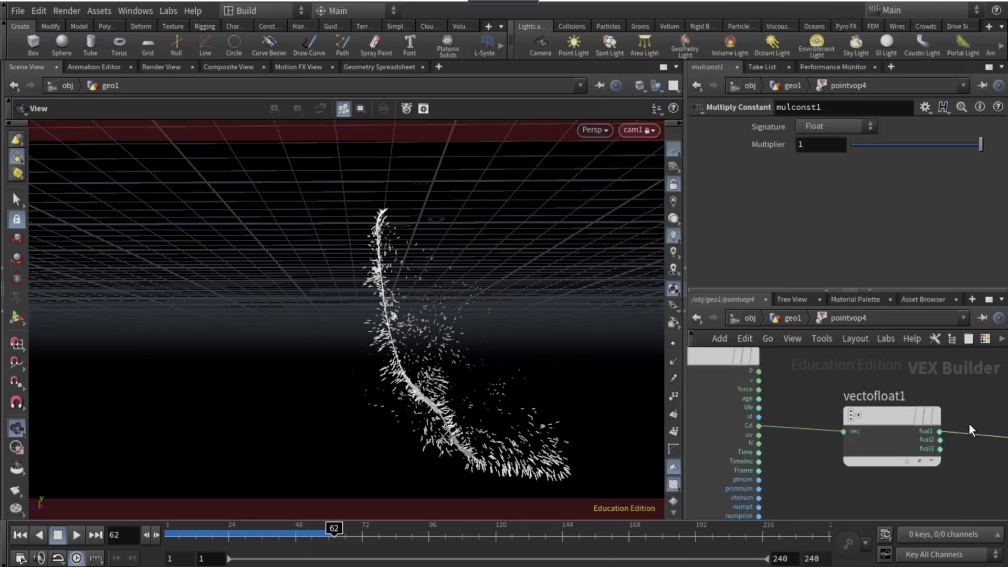
{"action": "left_click", "coordinate": [814, 150]}
{"action": "type", "text": ".01"}
{"action": "key", "text": "Return"}
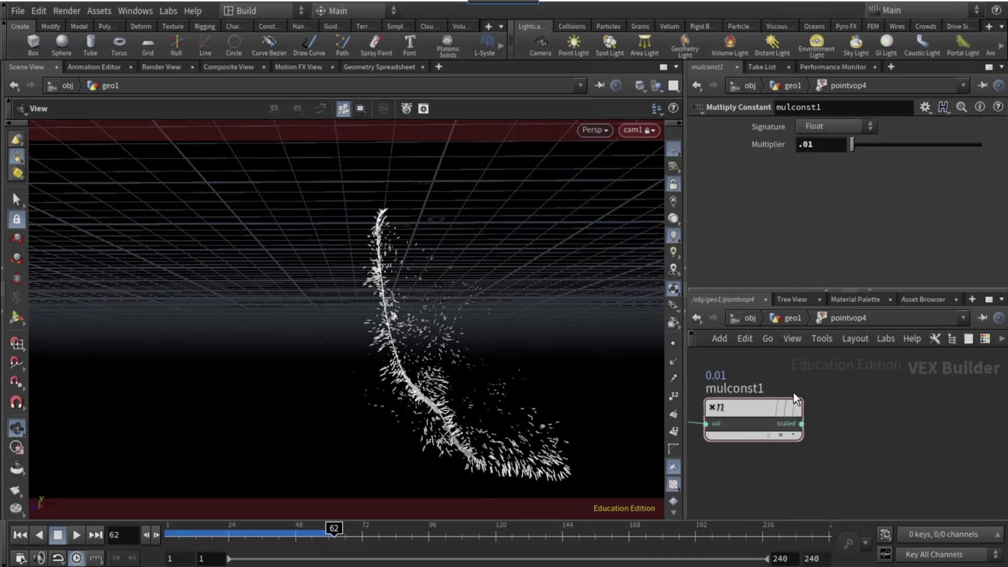
Add a Bind node fed by the scaled output of mulconst1 and name its parameter pscale.
{"action": "left_click", "coordinate": [801, 423]}
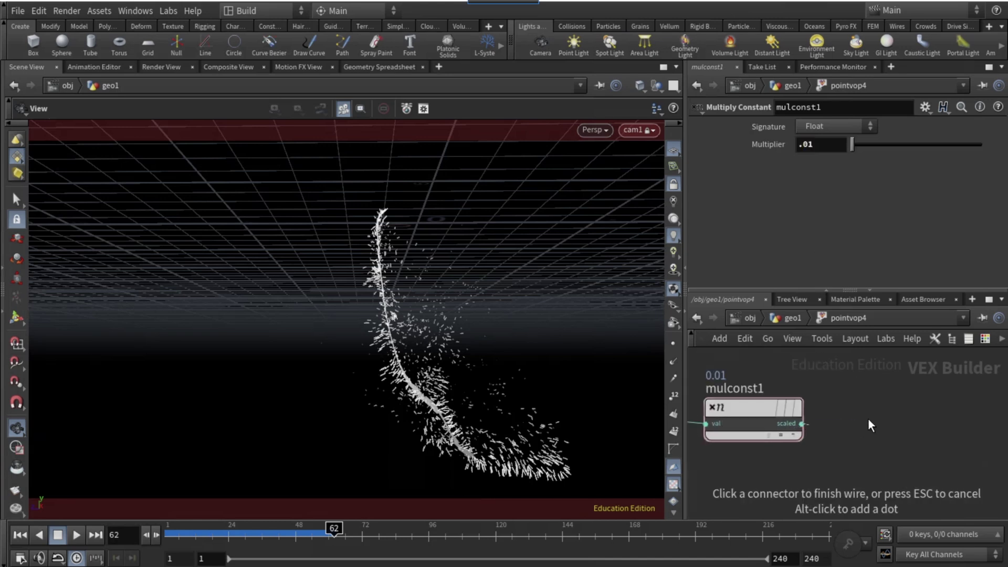
{"action": "key", "text": "Tab"}
{"action": "type", "text": "bin"}
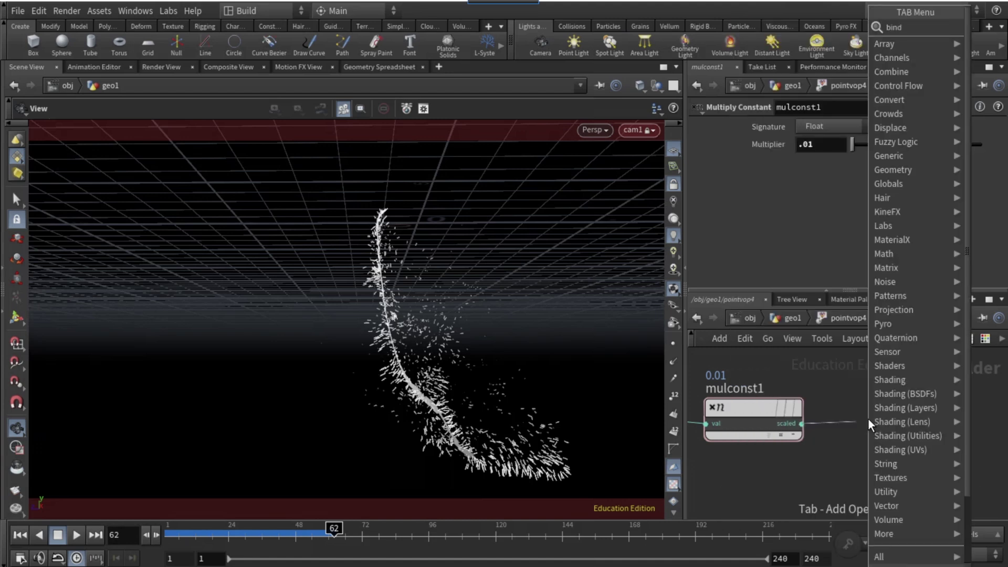
{"action": "key", "text": "Return"}
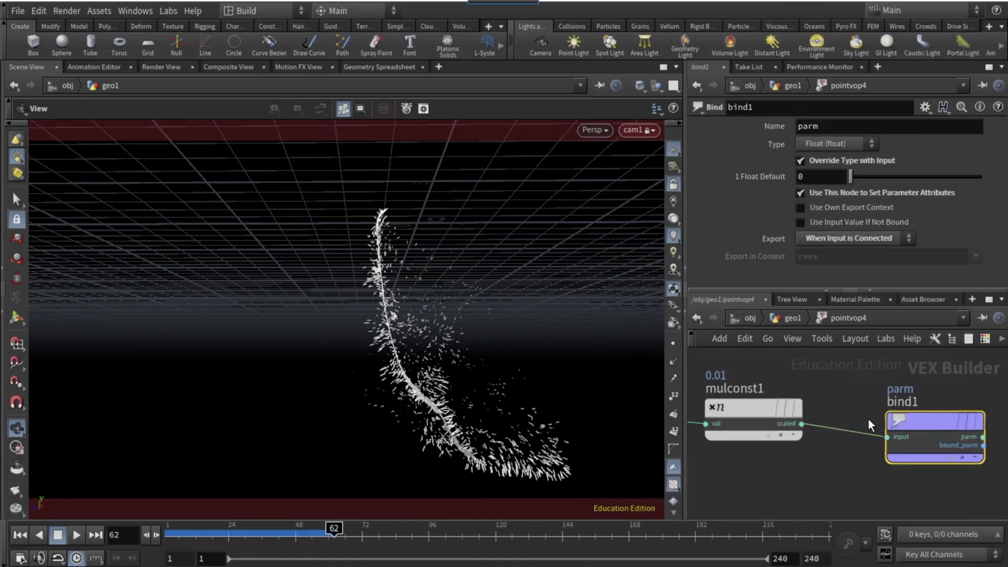
{"action": "left_click", "coordinate": [829, 128]}
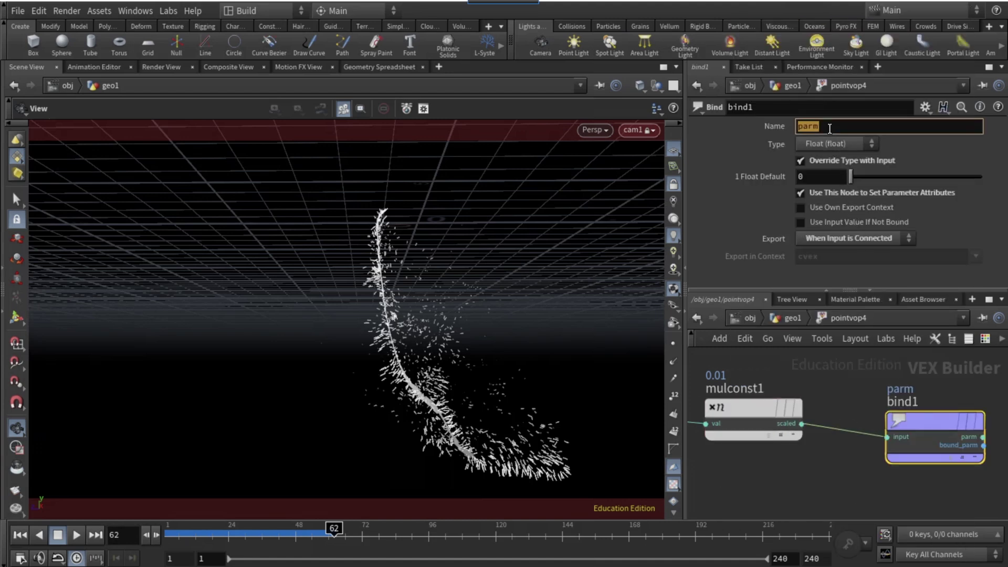
{"action": "type", "text": "pscale"}
{"action": "key", "text": "Return"}
Add a Random node fed by the id output of the global parameters.
{"action": "scroll", "coordinate": [798, 441], "scroll_direction": "down", "scroll_amount": 3}
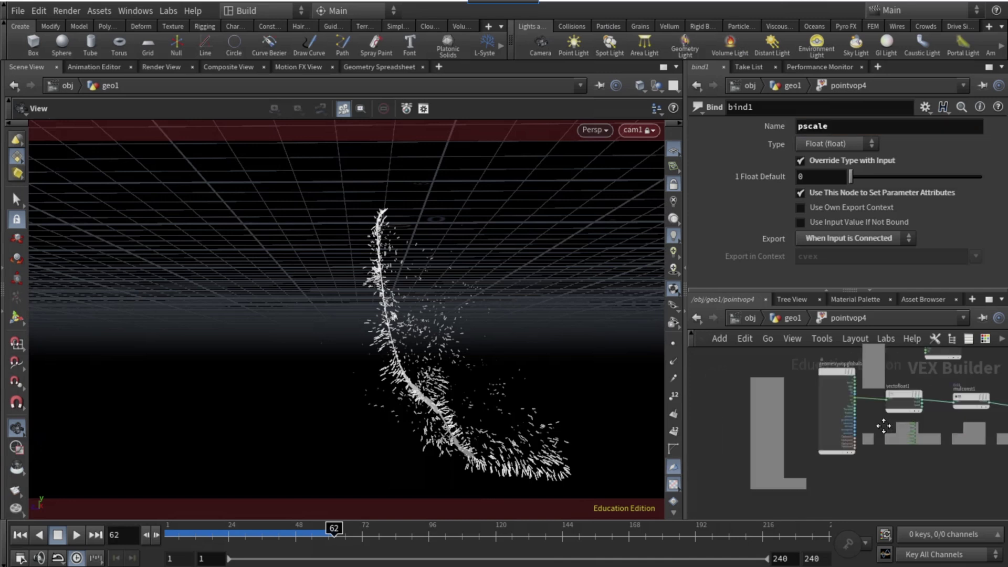
{"action": "scroll", "coordinate": [840, 433], "scroll_direction": "up", "scroll_amount": 2}
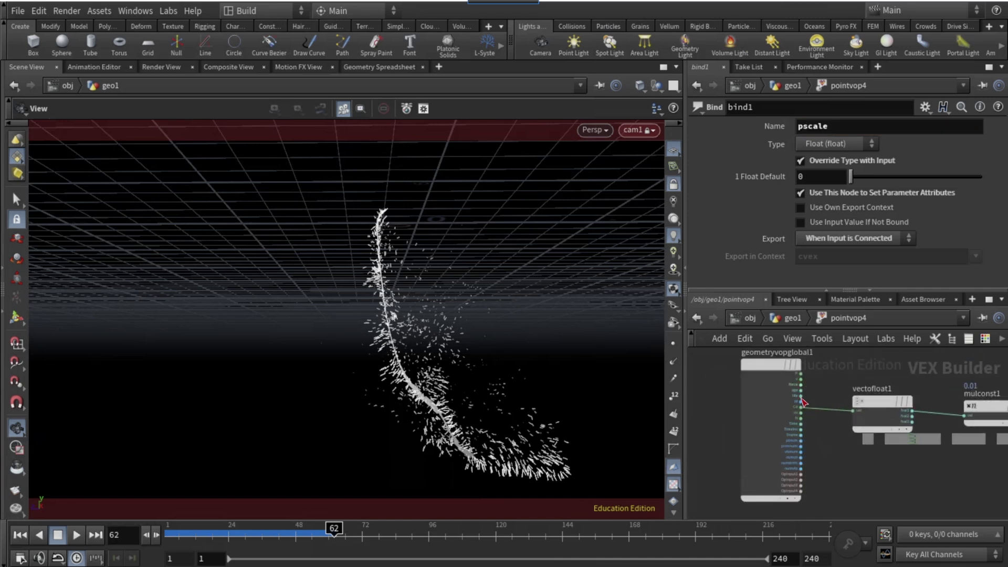
{"action": "left_click", "coordinate": [804, 418]}
{"action": "scroll", "coordinate": [805, 418], "scroll_direction": "up", "scroll_amount": 2}
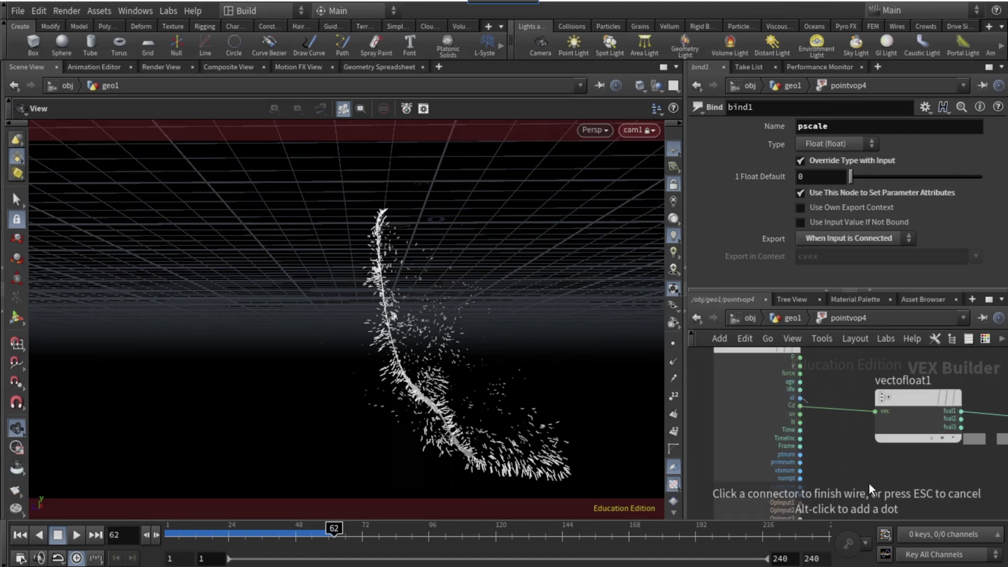
{"action": "key", "text": "Tab"}
{"action": "type", "text": "r"}
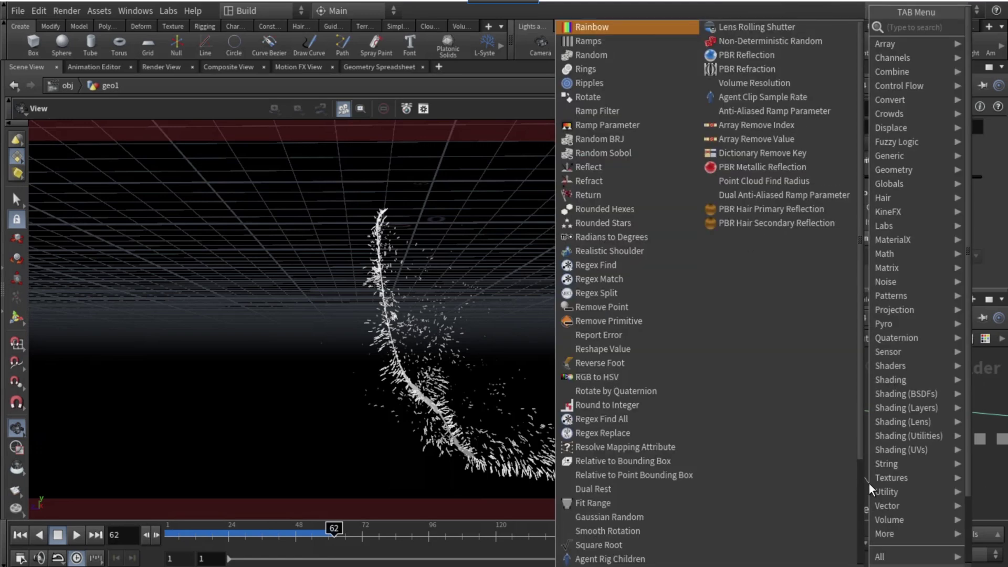
{"action": "key", "text": "Return"}
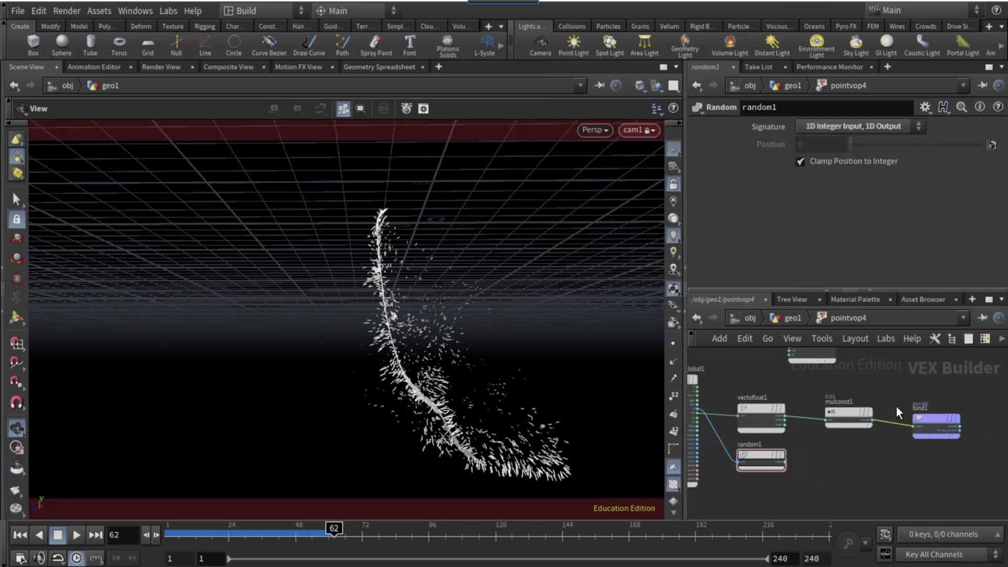
Insert a Multiply node between mulconst1 and bind1 and connect the rand output of random1 to its second input.
{"action": "key", "text": "Tab"}
{"action": "type", "text": "mul"}
{"action": "key", "text": "Return"}
{"action": "left_click", "coordinate": [918, 444]}
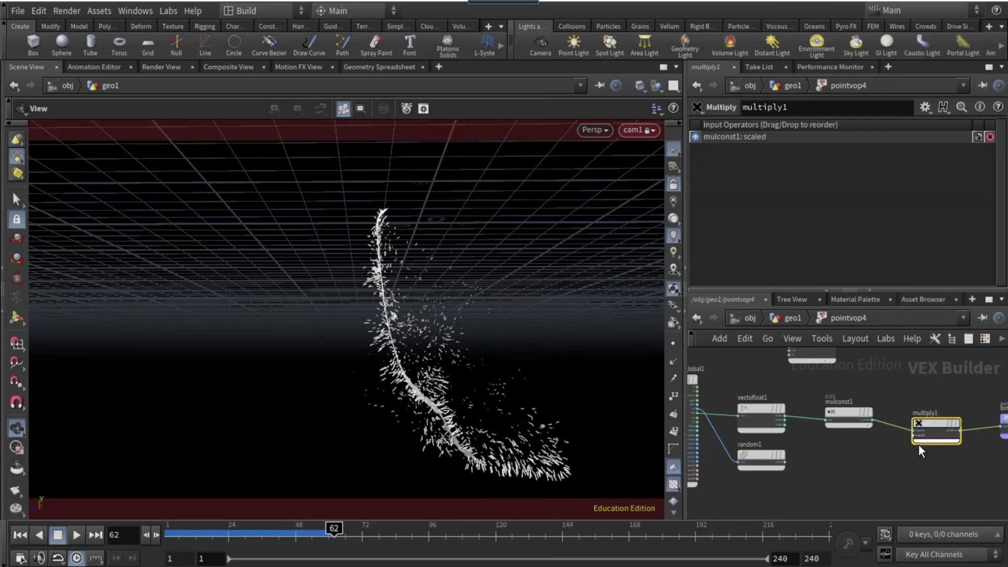
{"action": "left_click", "coordinate": [914, 437]}
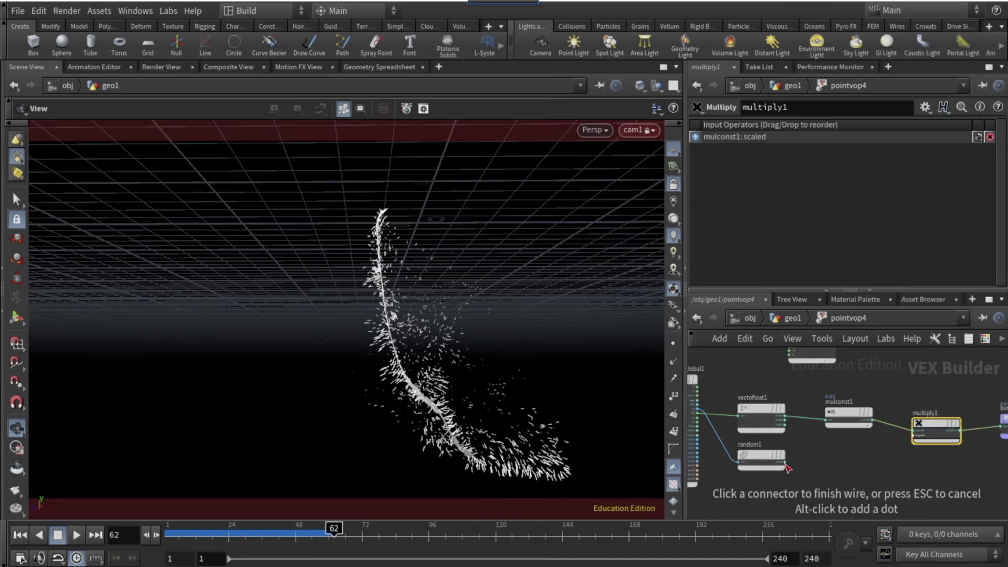
{"action": "left_click", "coordinate": [786, 463]}
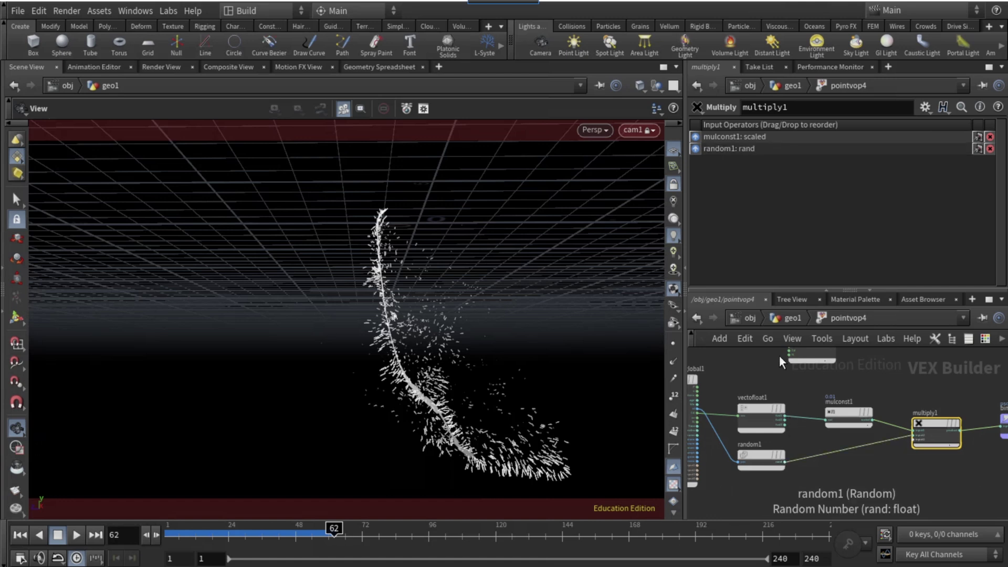
Back in geo1, display polywire1 and play the simulation from frame 1, stopping at frame 53.
{"action": "left_click", "coordinate": [786, 317]}
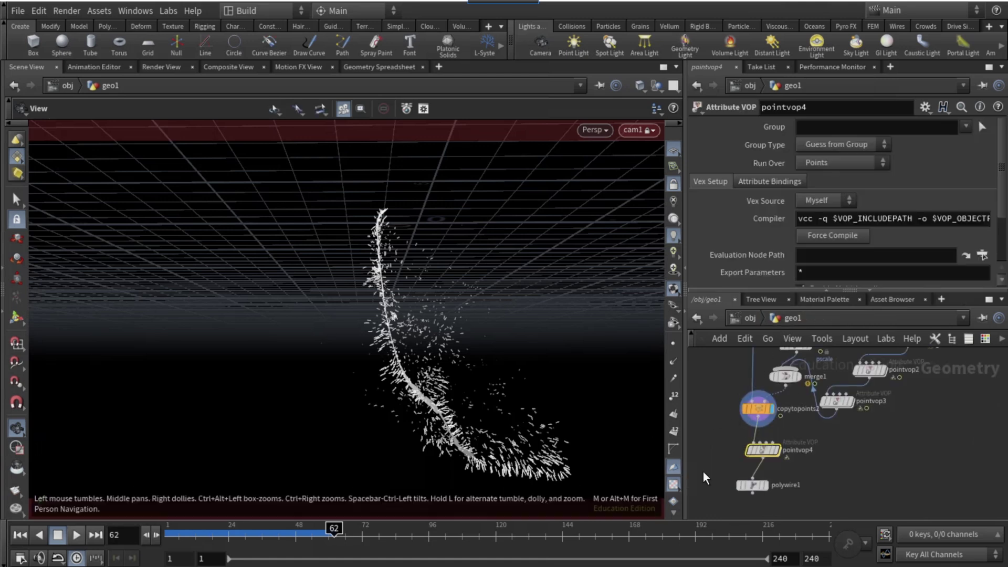
{"action": "left_click", "coordinate": [764, 484]}
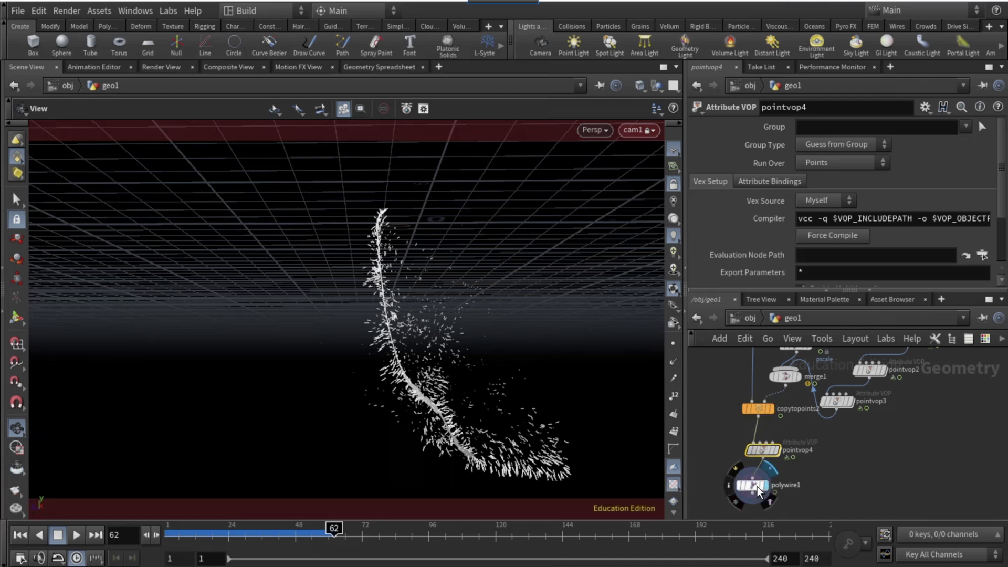
{"action": "left_click", "coordinate": [25, 533]}
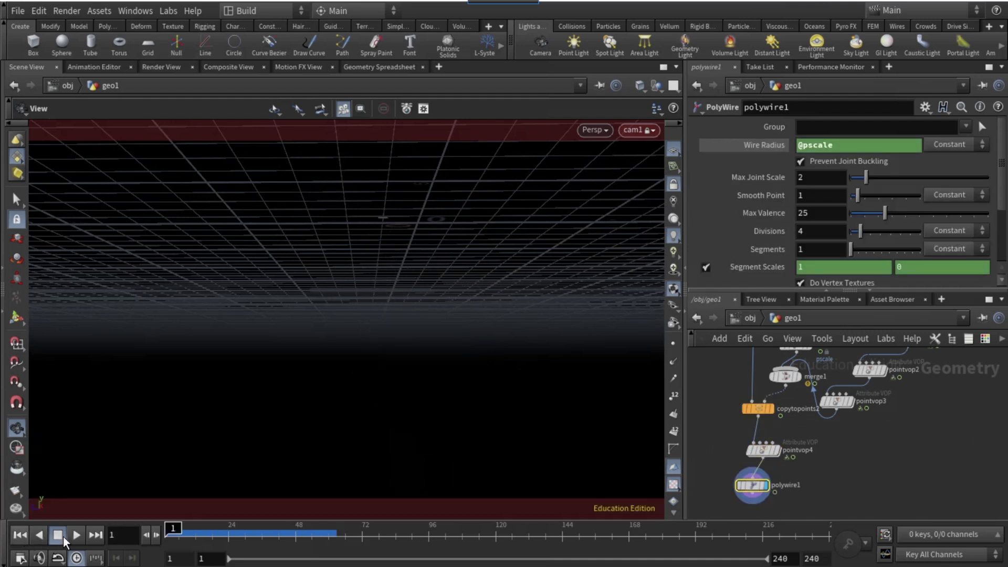
{"action": "left_click", "coordinate": [76, 535]}
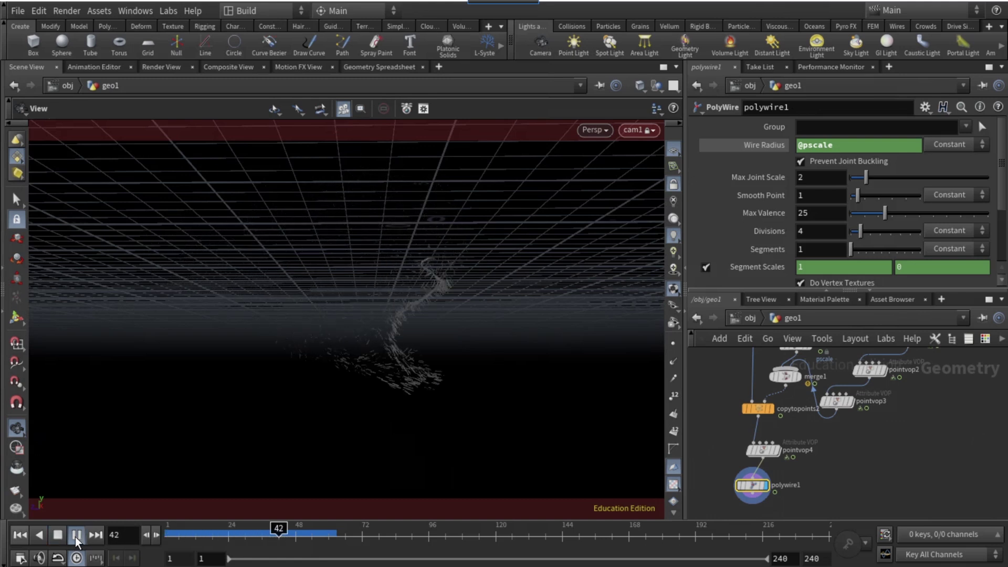
{"action": "left_click", "coordinate": [75, 537]}
Create a Glow material in /mat from the material gallery and assign it to the wire geometry.
{"action": "left_click", "coordinate": [824, 299]}
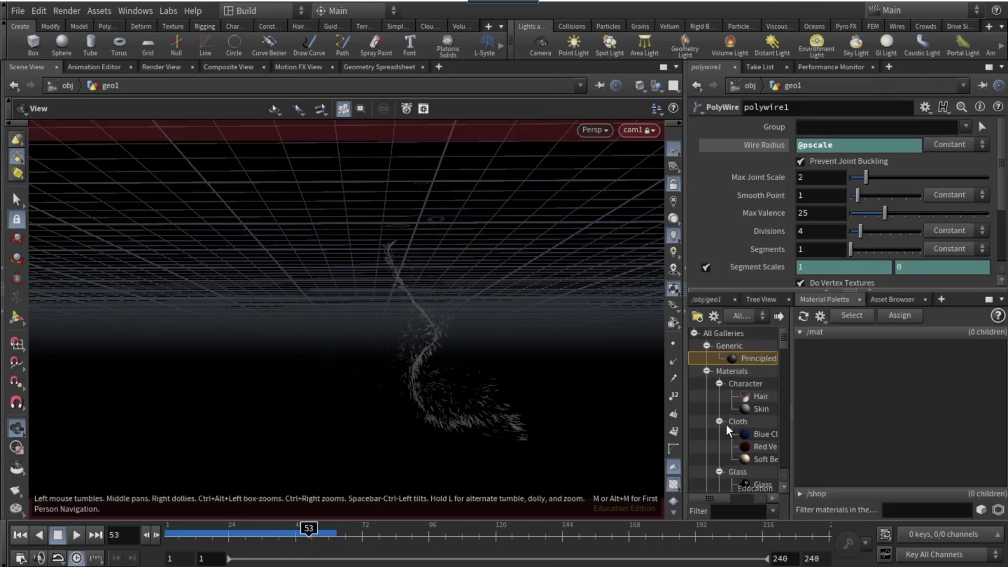
{"action": "scroll", "coordinate": [726, 424], "scroll_direction": "down", "scroll_amount": 5}
{"action": "scroll", "coordinate": [729, 417], "scroll_direction": "down", "scroll_amount": 8}
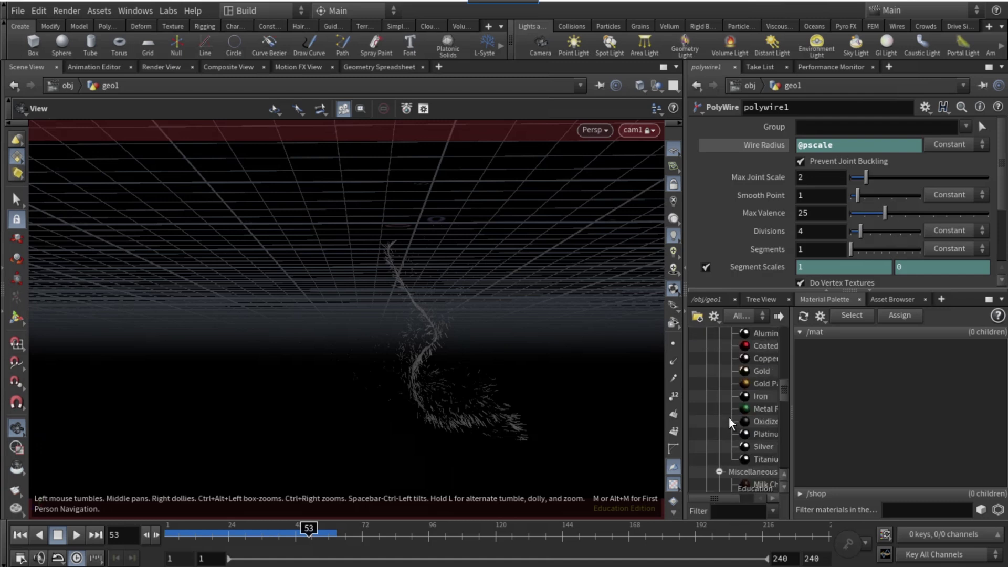
{"action": "left_click_drag", "start_coordinate": [747, 373], "coordinate": [832, 369]}
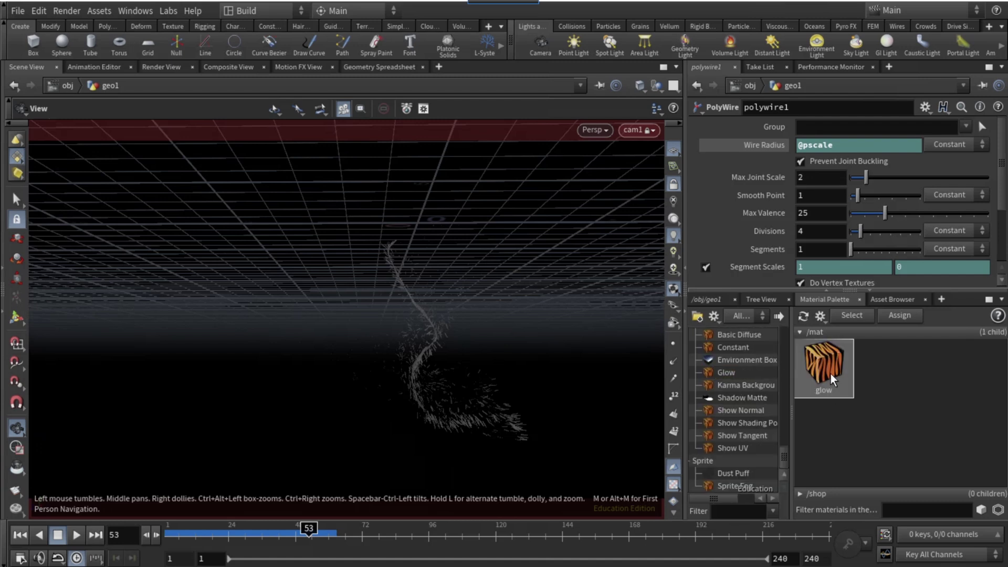
{"action": "left_click_drag", "start_coordinate": [418, 347], "coordinate": [417, 363]}
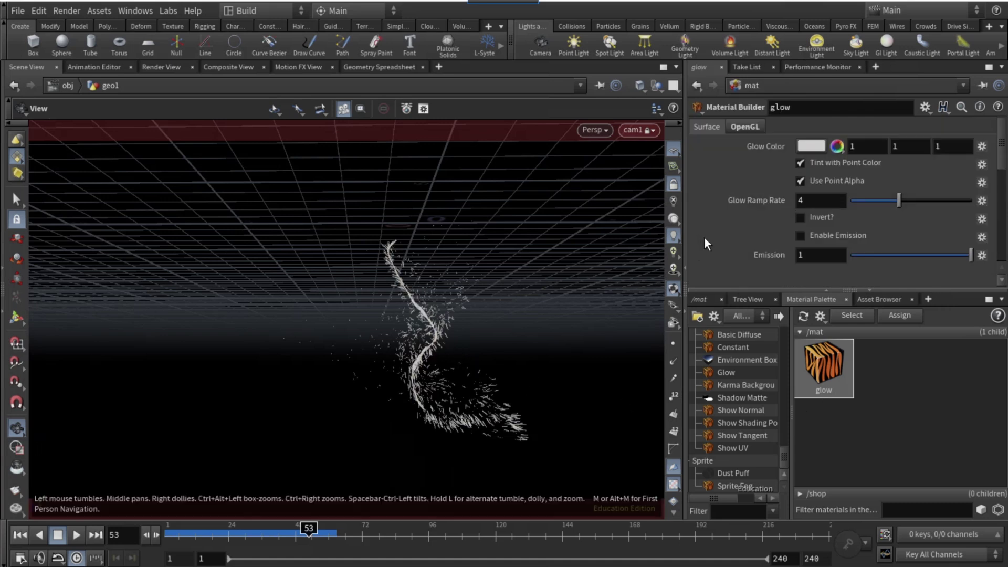
Enable emission on the glow material and set its glow color to orange with RGB 1, 0.281, 0.
{"action": "left_click", "coordinate": [799, 235]}
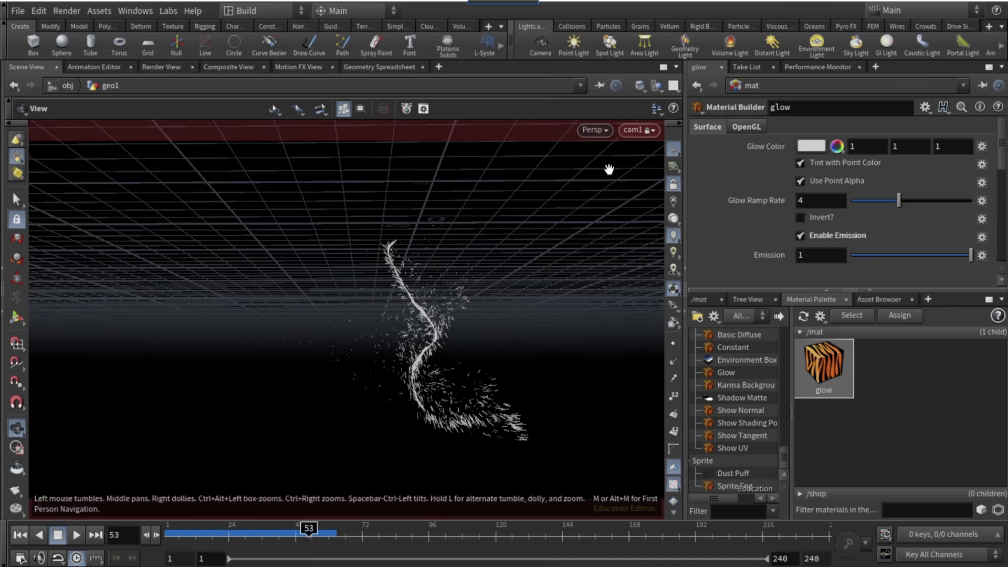
{"action": "left_click", "coordinate": [811, 146]}
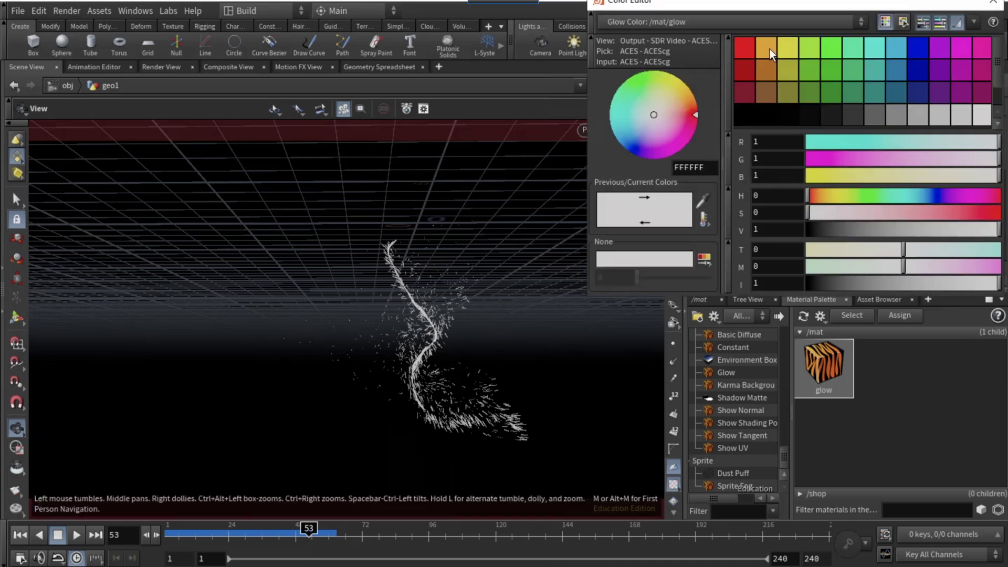
{"action": "left_click", "coordinate": [770, 49]}
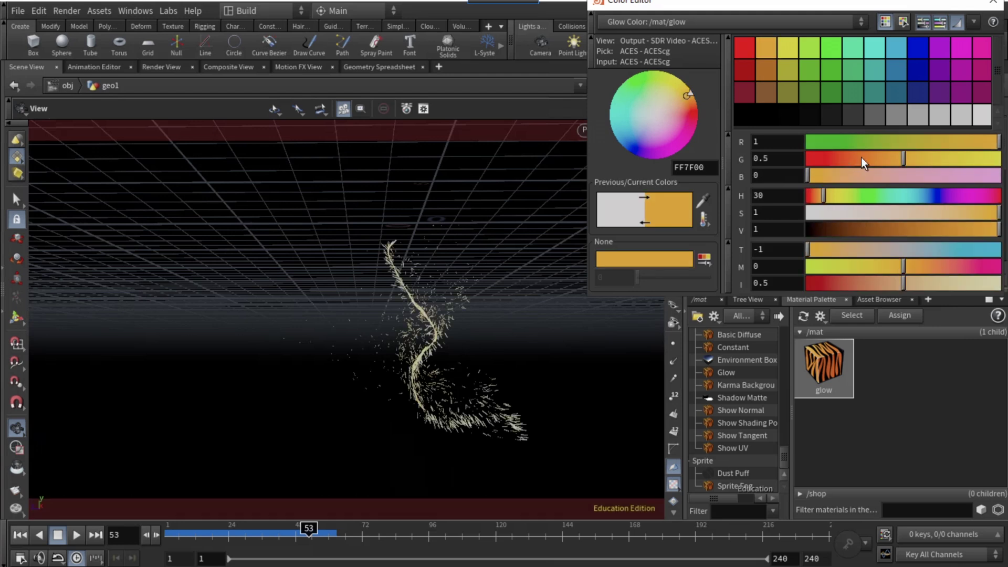
{"action": "left_click", "coordinate": [861, 157]}
{"action": "left_click", "coordinate": [861, 158]}
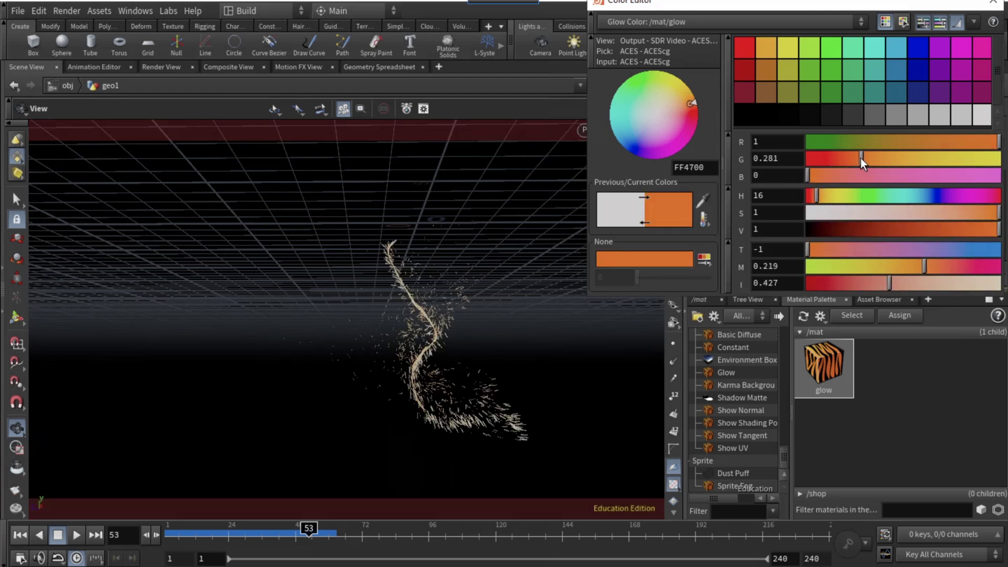
{"action": "left_click", "coordinate": [993, 2]}
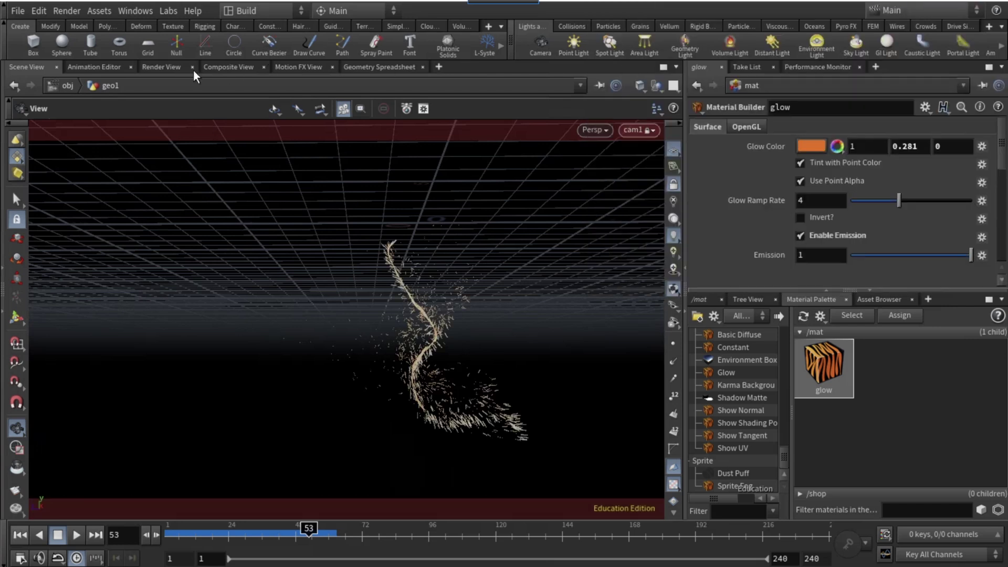
Render frame 53 in the Render View to preview the glowing wires.
{"action": "left_click", "coordinate": [155, 67]}
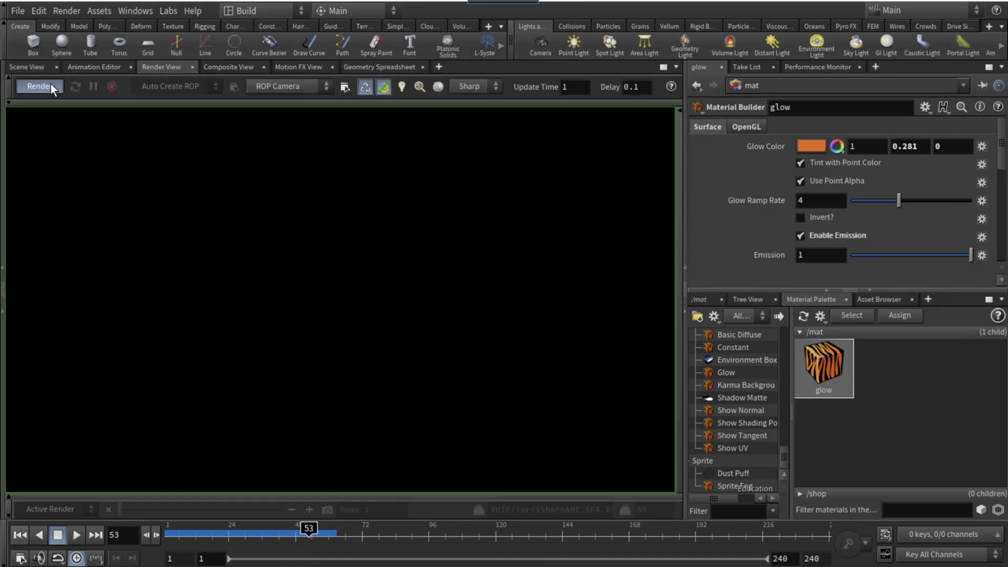
{"action": "left_click", "coordinate": [39, 86]}
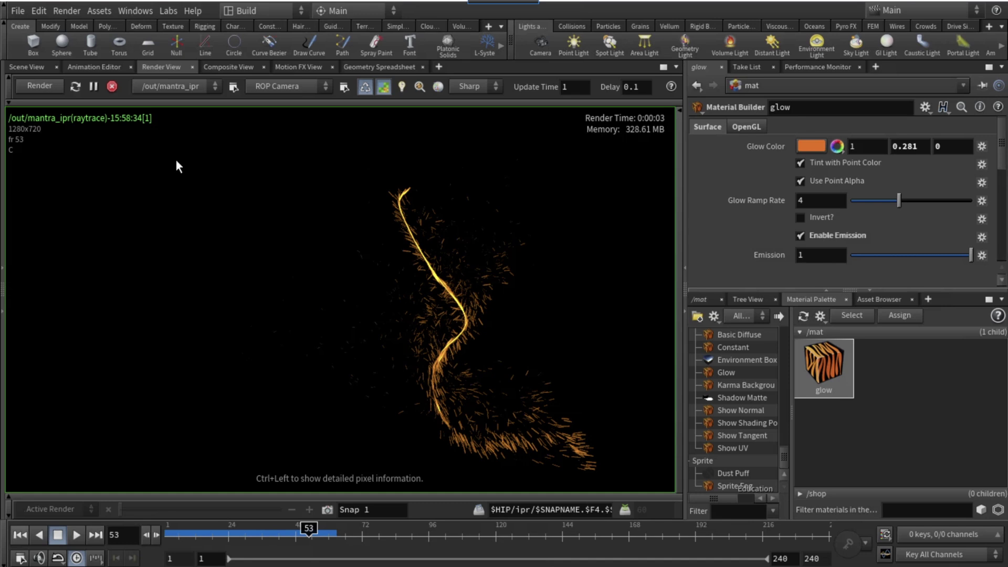
{"action": "scroll", "coordinate": [223, 257], "scroll_direction": "down", "scroll_amount": 4}
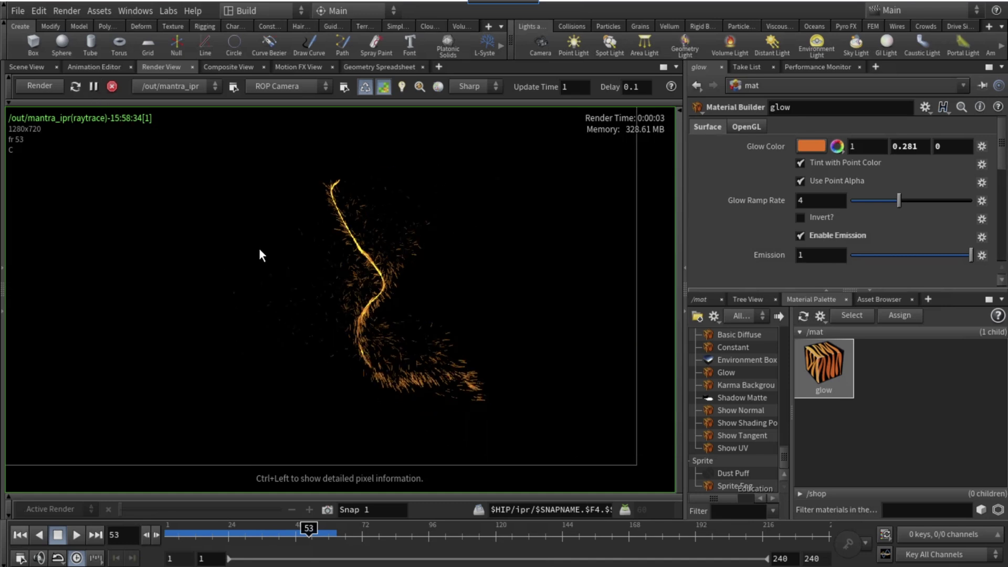
Add a Sky Light and a grid geometry object at the object level.
{"action": "left_click", "coordinate": [703, 300]}
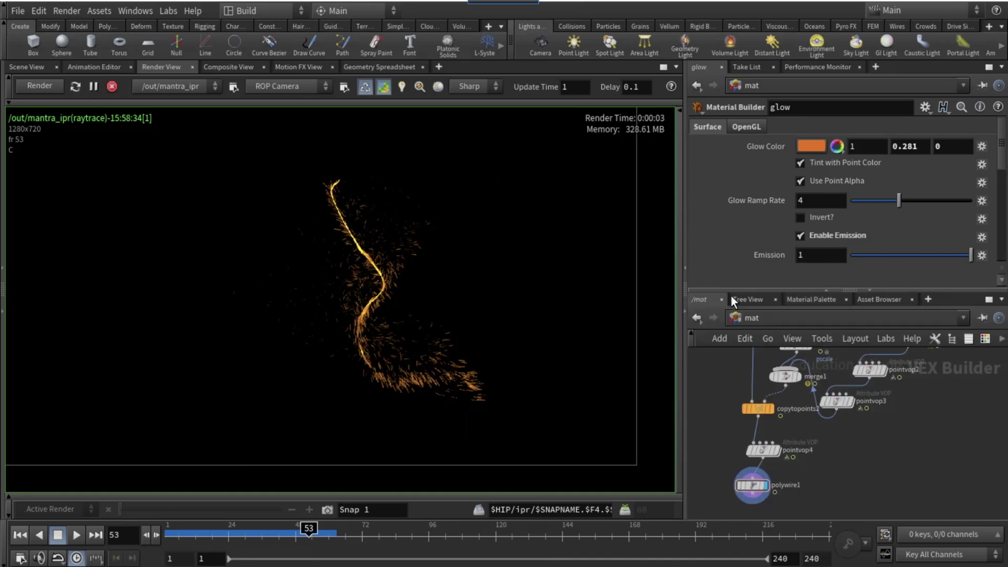
{"action": "left_click", "coordinate": [856, 41]}
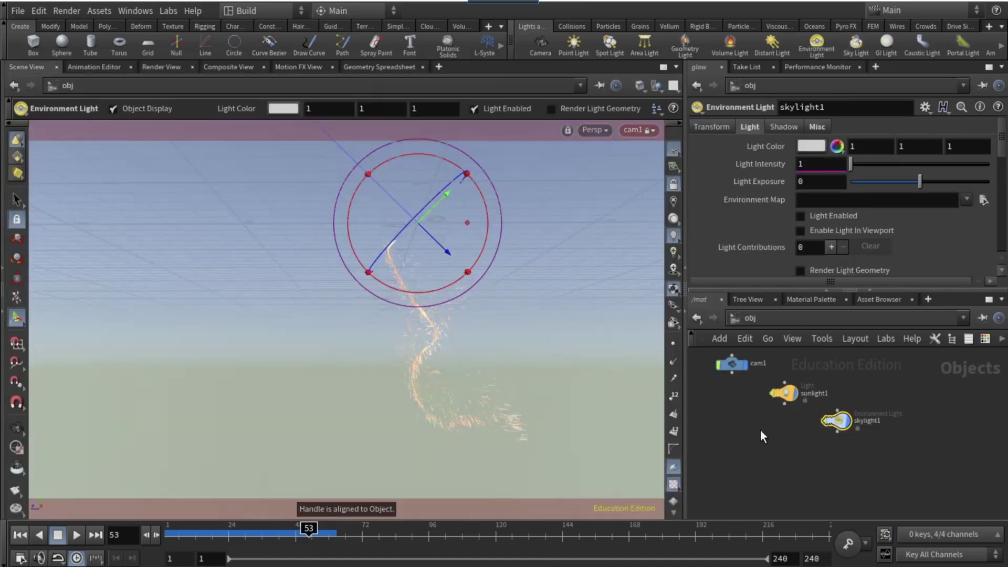
{"action": "key", "text": "Tab"}
{"action": "type", "text": "grid"}
{"action": "key", "text": "Return"}
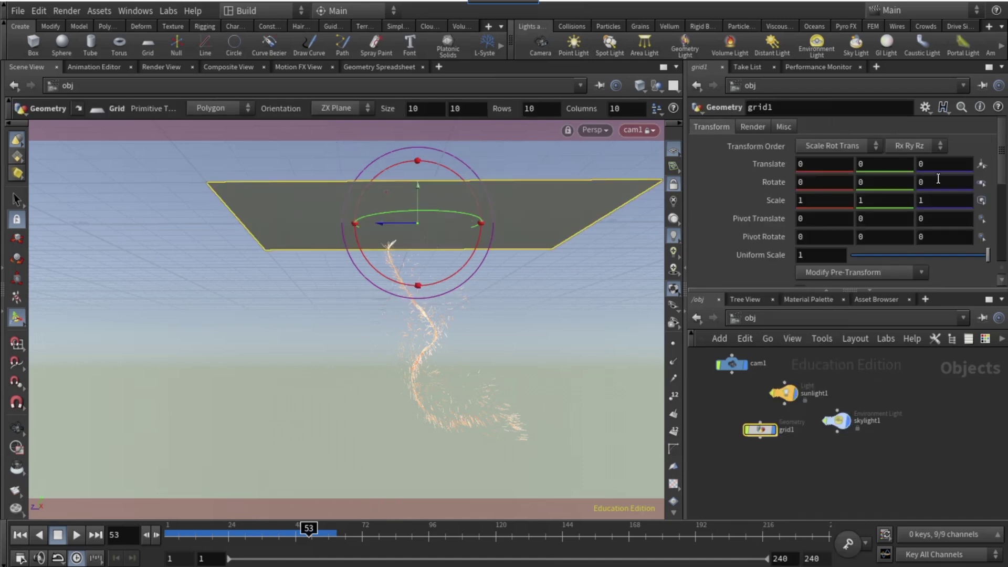
Place grid1 as a backdrop with Z rotation 90, X translation -20 and uniform scale 10.
{"action": "left_click", "coordinate": [937, 180]}
{"action": "type", "text": "90"}
{"action": "key", "text": "Return"}
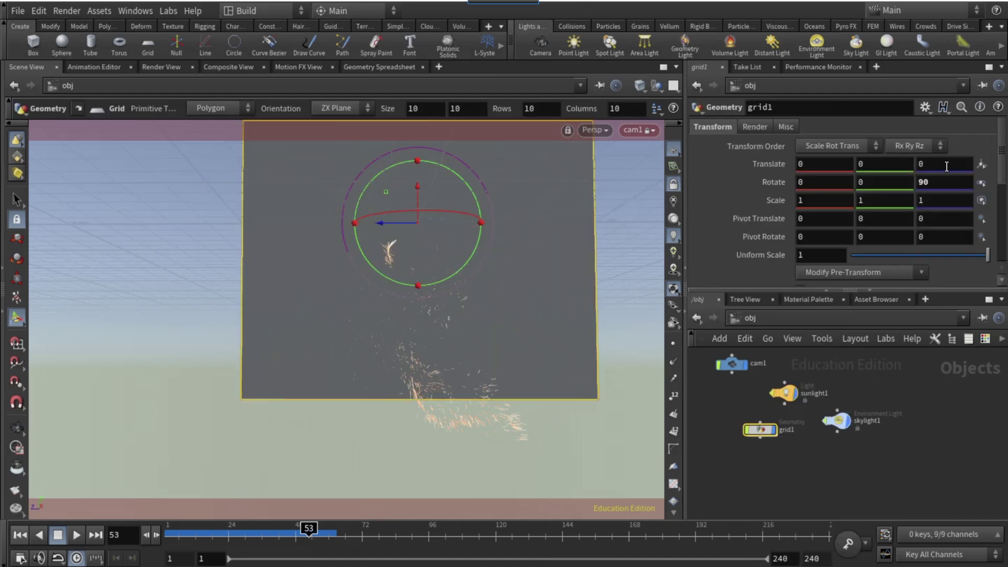
{"action": "left_click", "coordinate": [831, 166]}
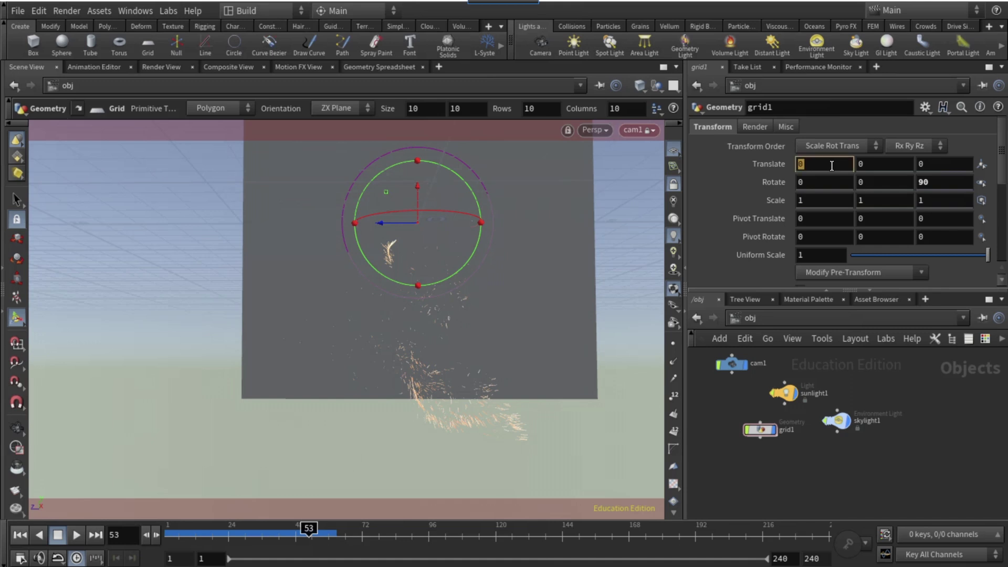
{"action": "type", "text": "10"}
{"action": "key", "text": "Return"}
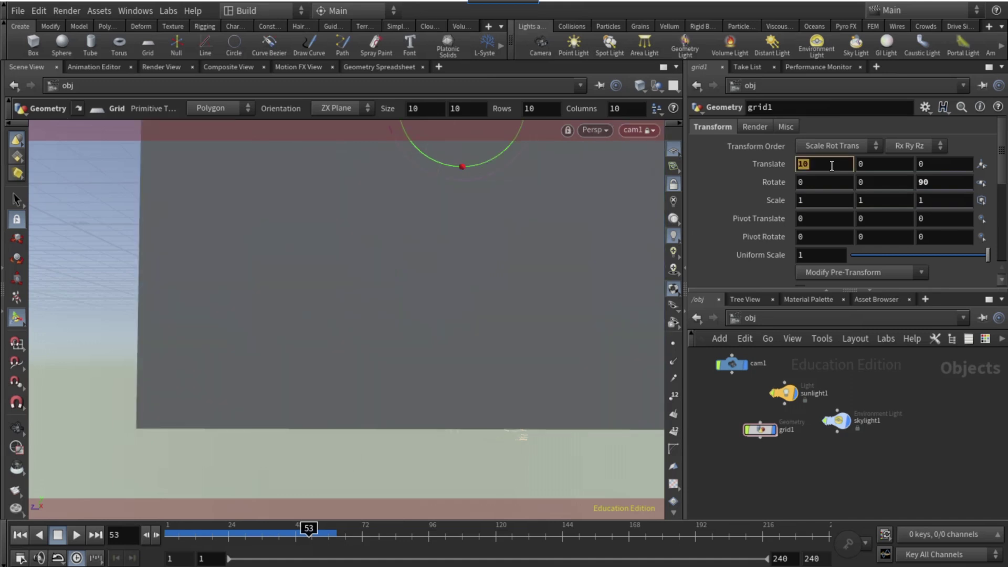
{"action": "type", "text": "-20"}
{"action": "key", "text": "Return"}
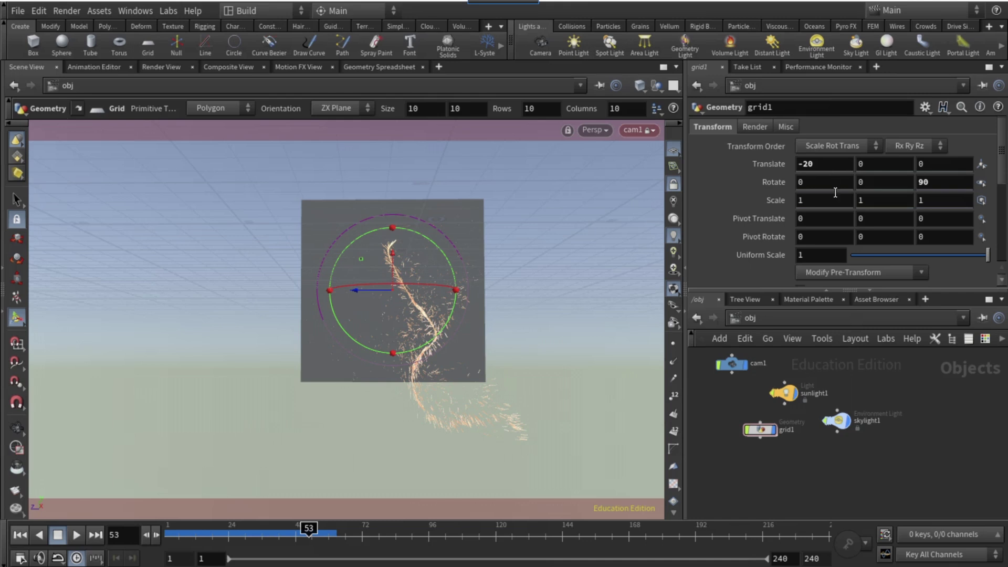
{"action": "left_click", "coordinate": [841, 255]}
{"action": "type", "text": "0"}
{"action": "key", "text": "Return"}
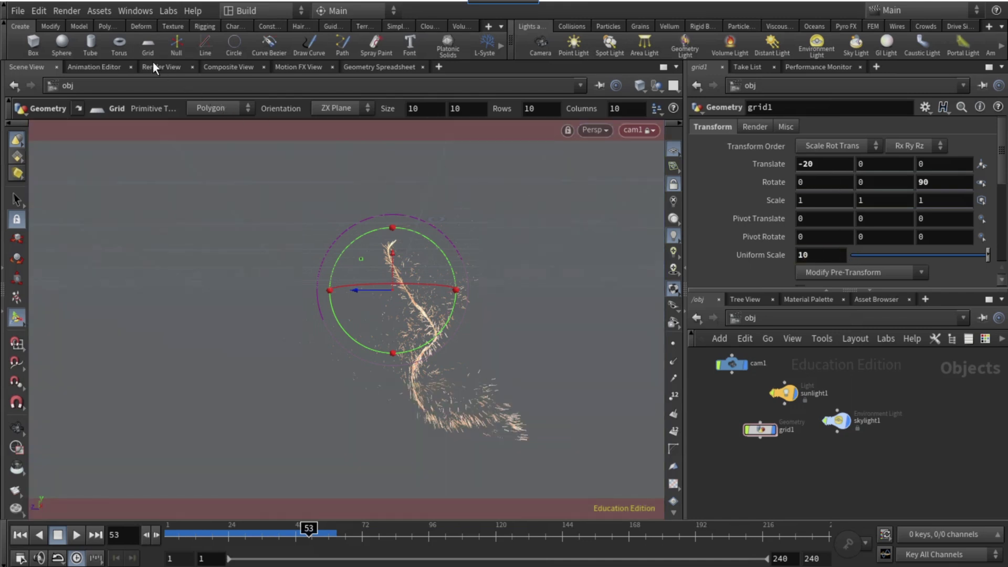
With the render preview showing, lower the light intensity of skylight1 to 0.005.
{"action": "left_click", "coordinate": [153, 67]}
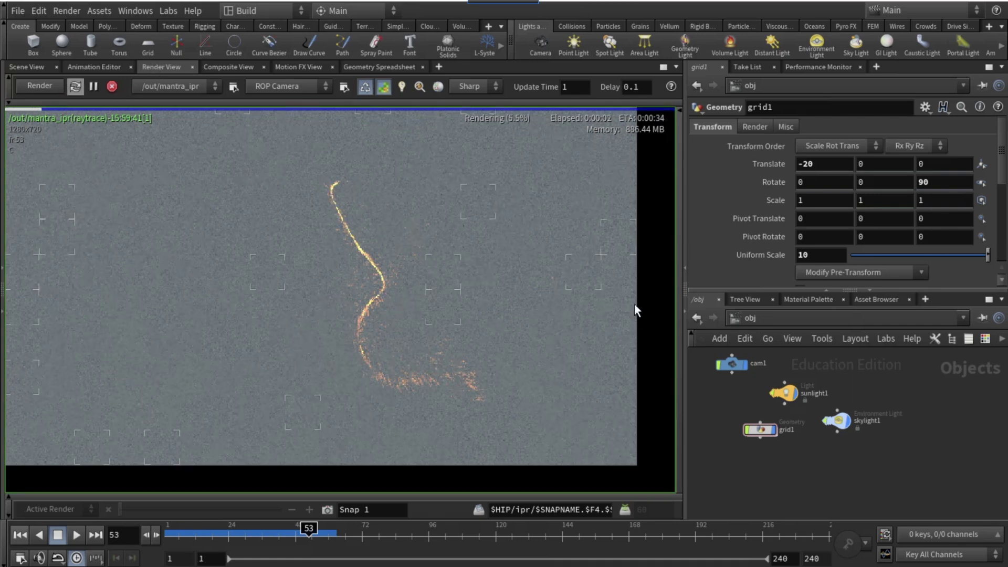
{"action": "left_click", "coordinate": [840, 420]}
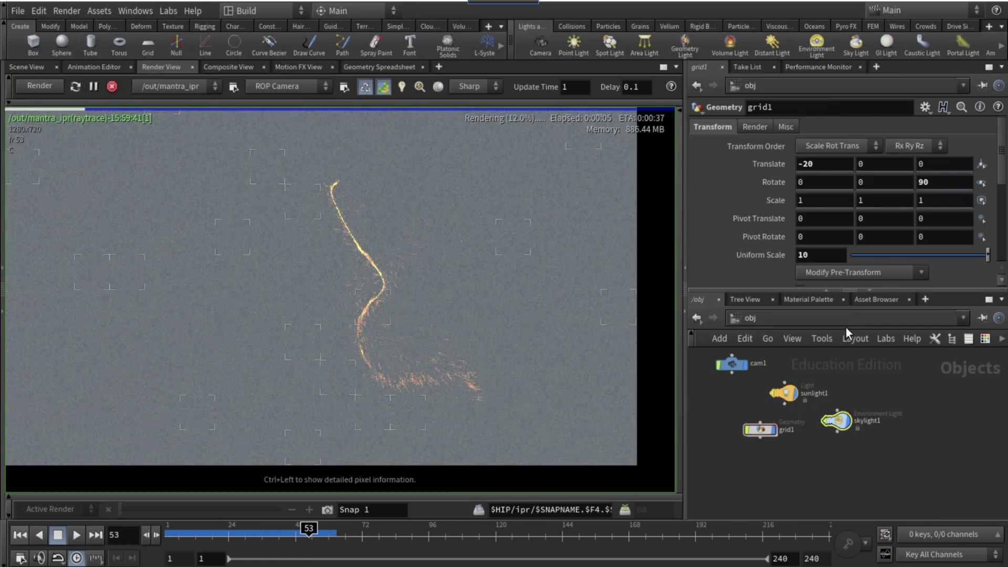
{"action": "right_click", "coordinate": [855, 273]}
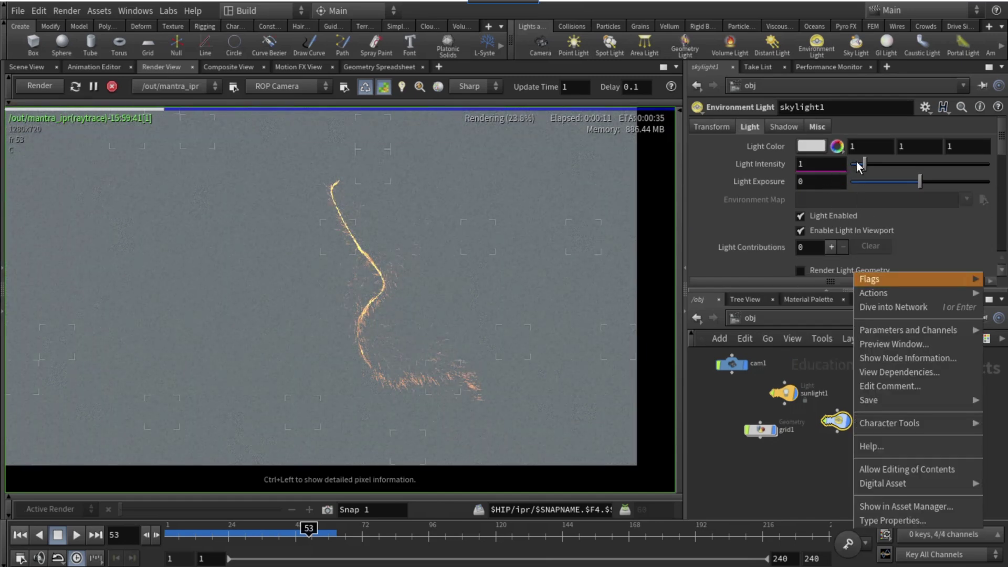
{"action": "left_click", "coordinate": [855, 162]}
{"action": "left_click_drag", "start_coordinate": [855, 164], "coordinate": [851, 164]}
Create a Principled Shader in /mat from the material gallery and assign it to the backdrop grid.
{"action": "left_click", "coordinate": [803, 300]}
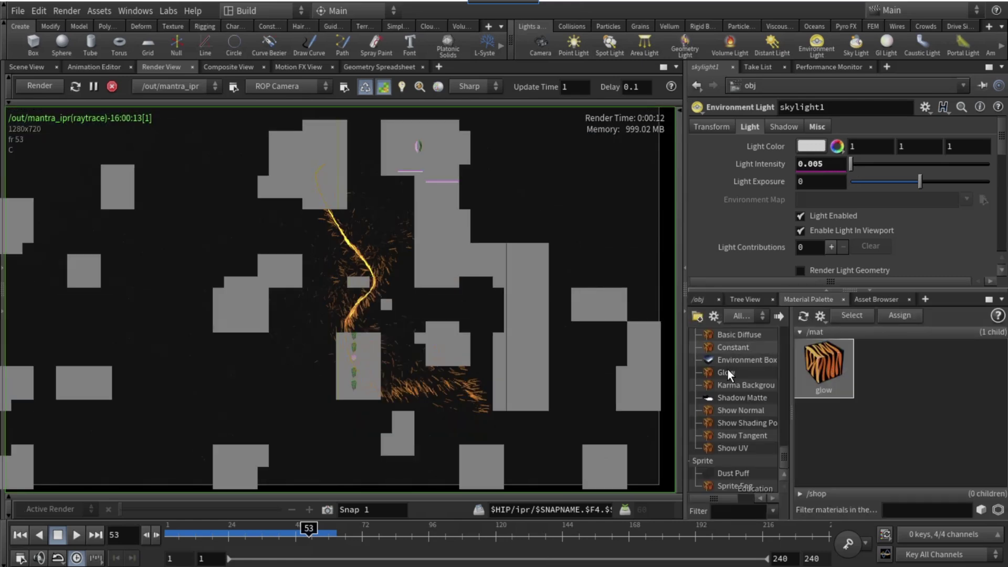
{"action": "scroll", "coordinate": [726, 369], "scroll_direction": "down", "scroll_amount": 5}
{"action": "scroll", "coordinate": [726, 369], "scroll_direction": "down", "scroll_amount": 8}
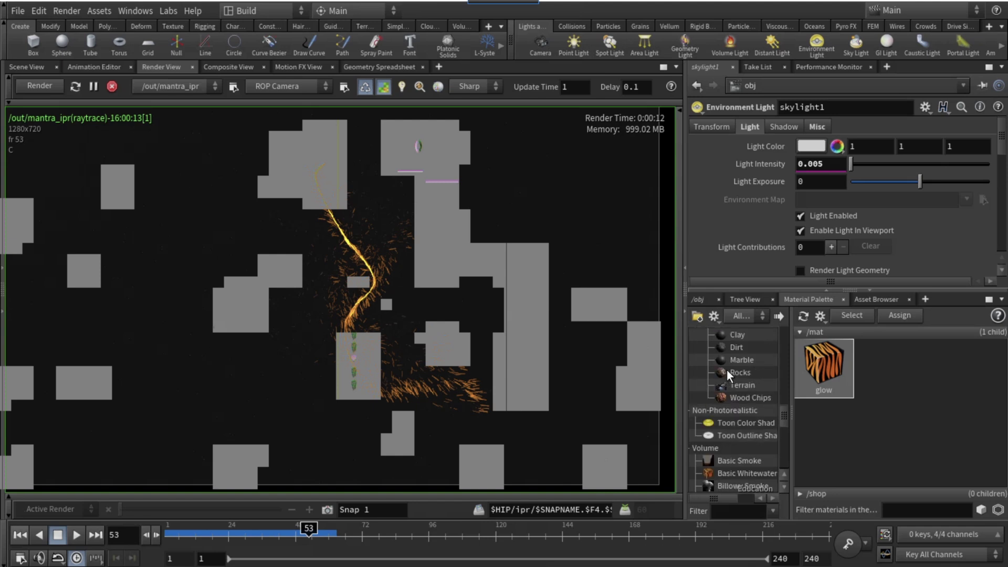
{"action": "scroll", "coordinate": [735, 354], "scroll_direction": "up", "scroll_amount": 15}
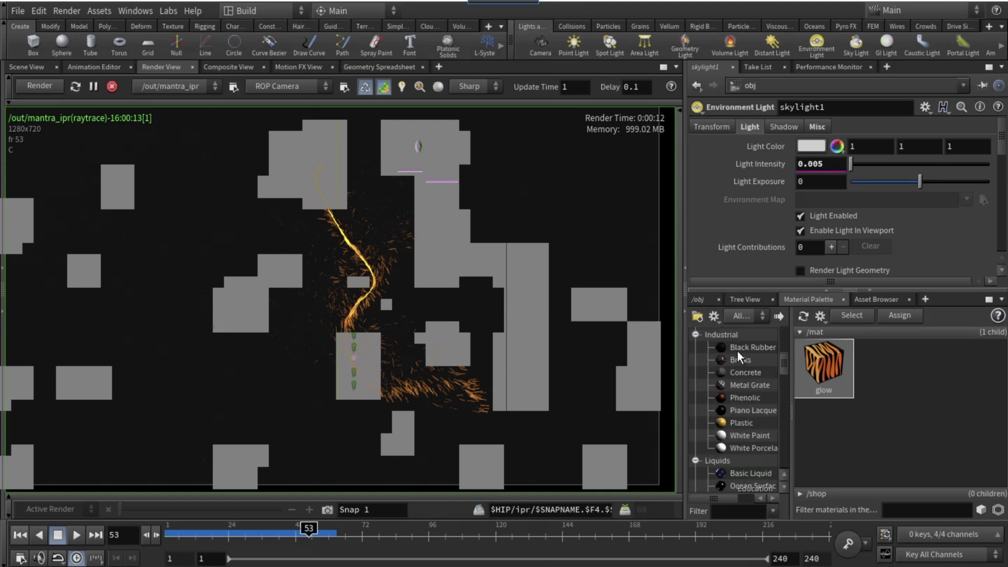
{"action": "left_click_drag", "start_coordinate": [743, 360], "coordinate": [879, 366]}
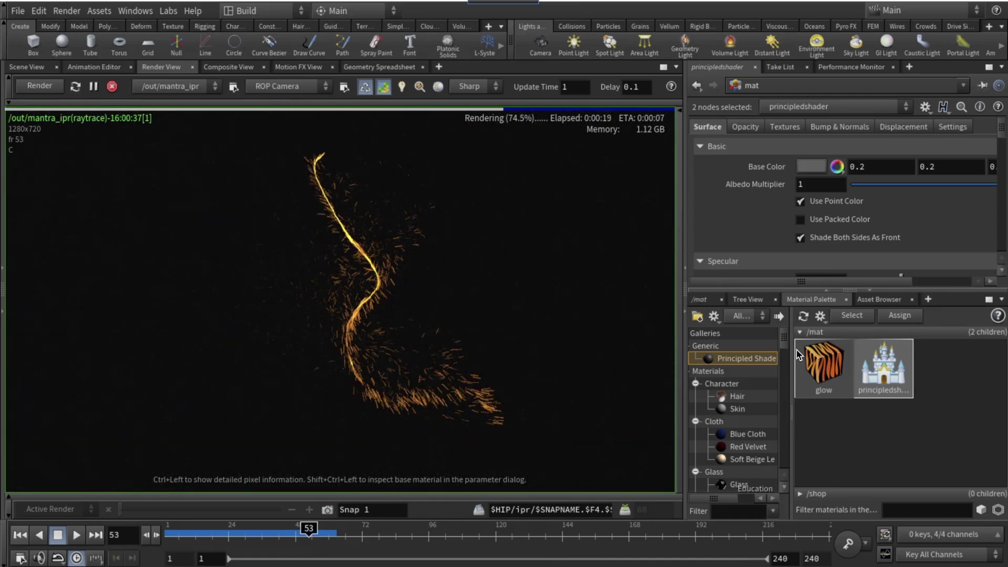
Set the glow material's emission to 10 and inspect the updated render.
{"action": "left_click", "coordinate": [826, 371]}
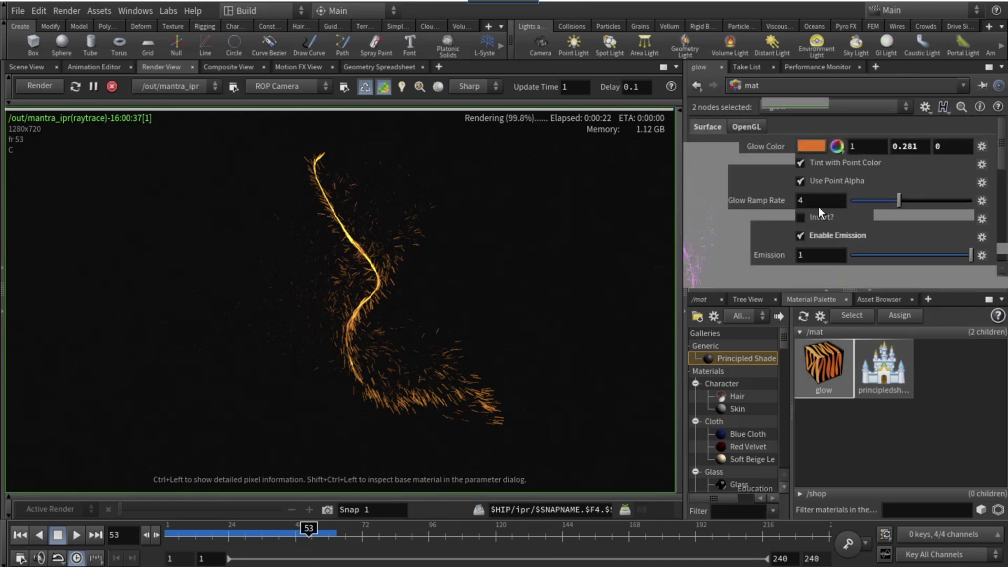
{"action": "left_click", "coordinate": [821, 255]}
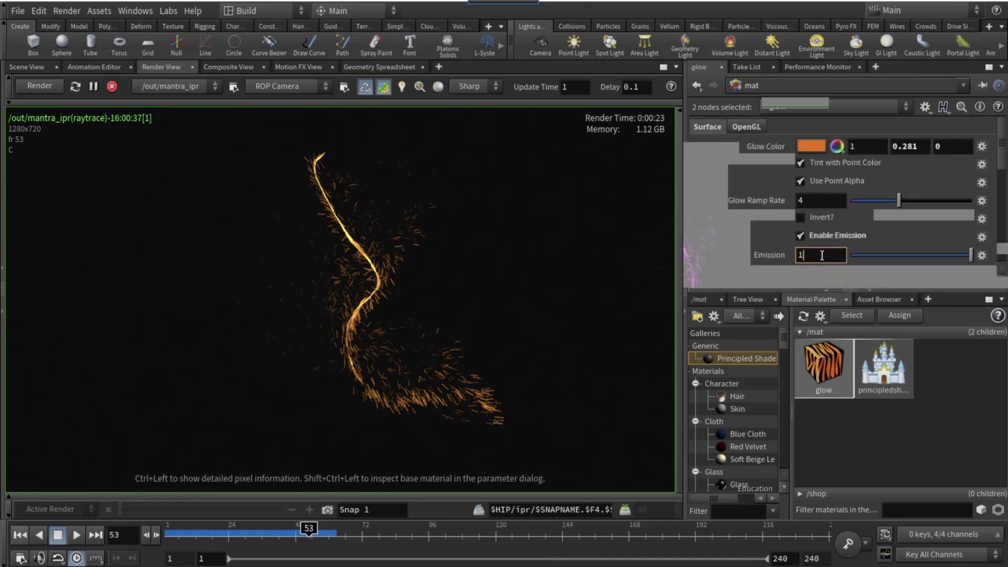
{"action": "type", "text": "0"}
{"action": "key", "text": "Return"}
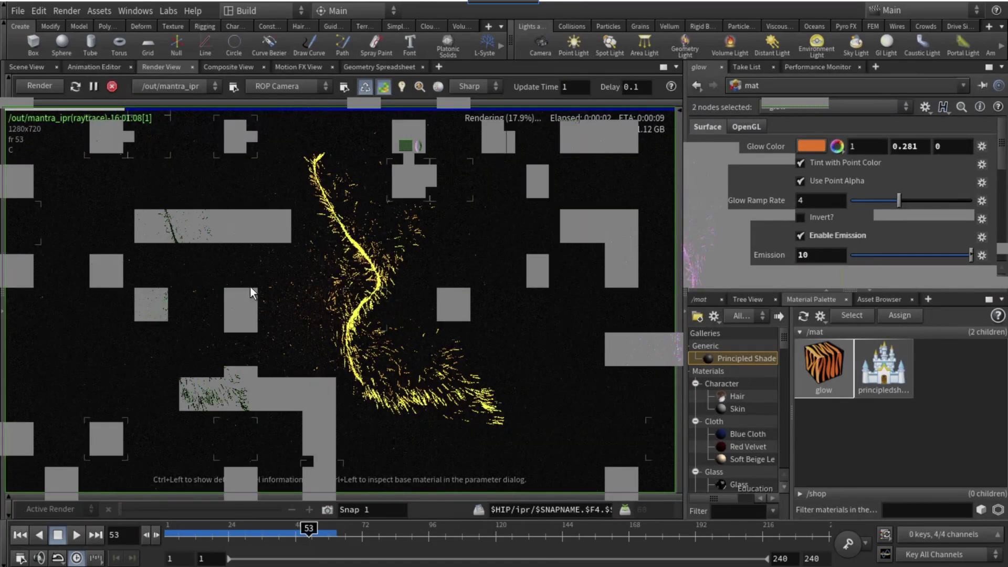
{"action": "scroll", "coordinate": [310, 285], "scroll_direction": "up", "scroll_amount": 2}
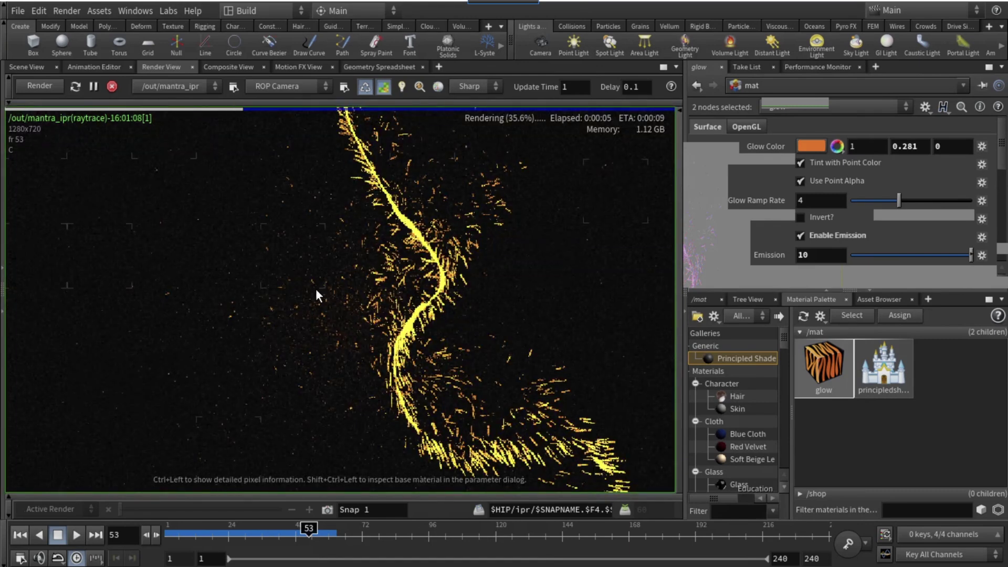
{"action": "scroll", "coordinate": [316, 288], "scroll_direction": "down", "scroll_amount": 2}
Set the principled shader's specular roughness to 0 and its IOR to 2.197.
{"action": "left_click_drag", "start_coordinate": [798, 367], "coordinate": [890, 374]}
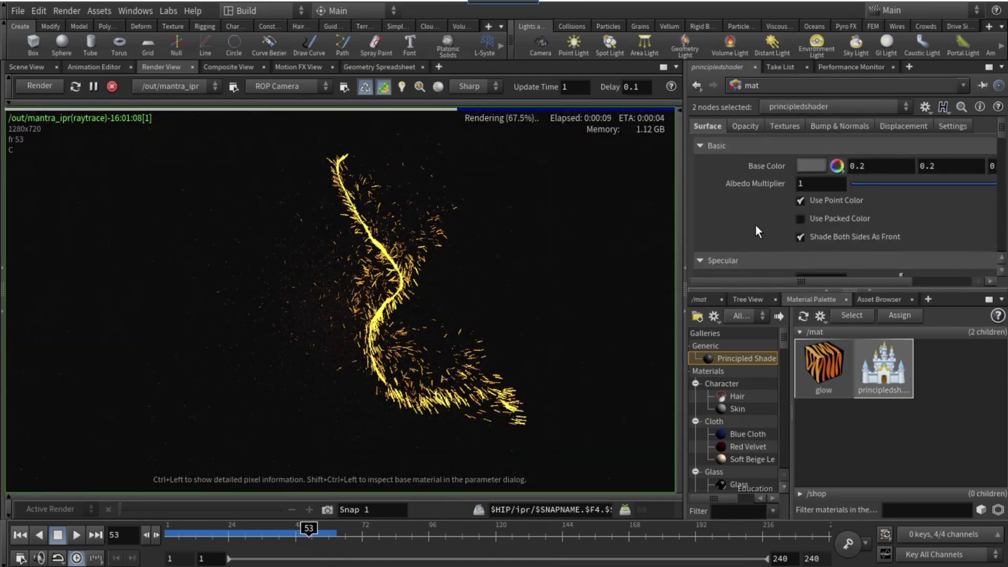
{"action": "left_click", "coordinate": [873, 258]}
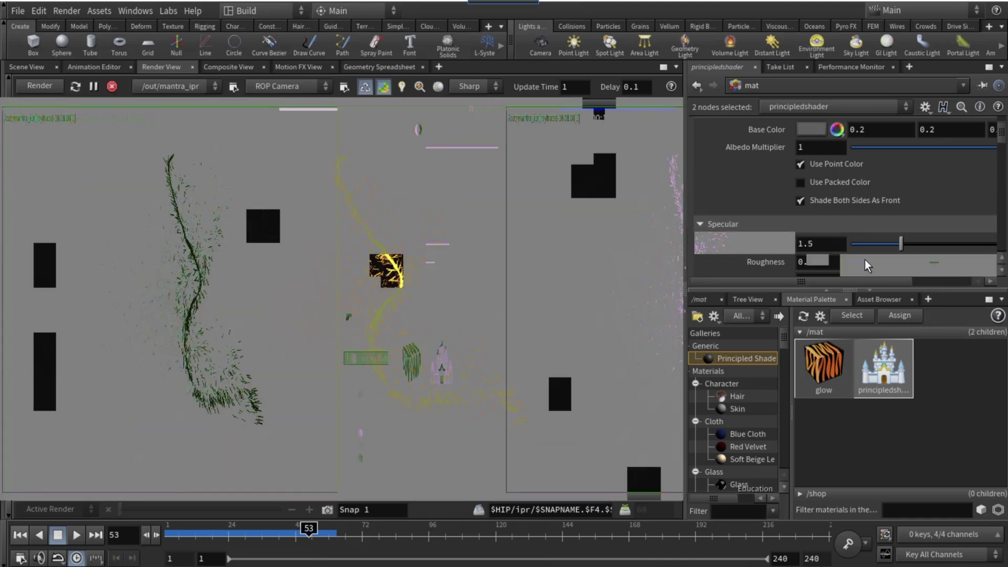
{"action": "left_click_drag", "start_coordinate": [864, 260], "coordinate": [846, 263]}
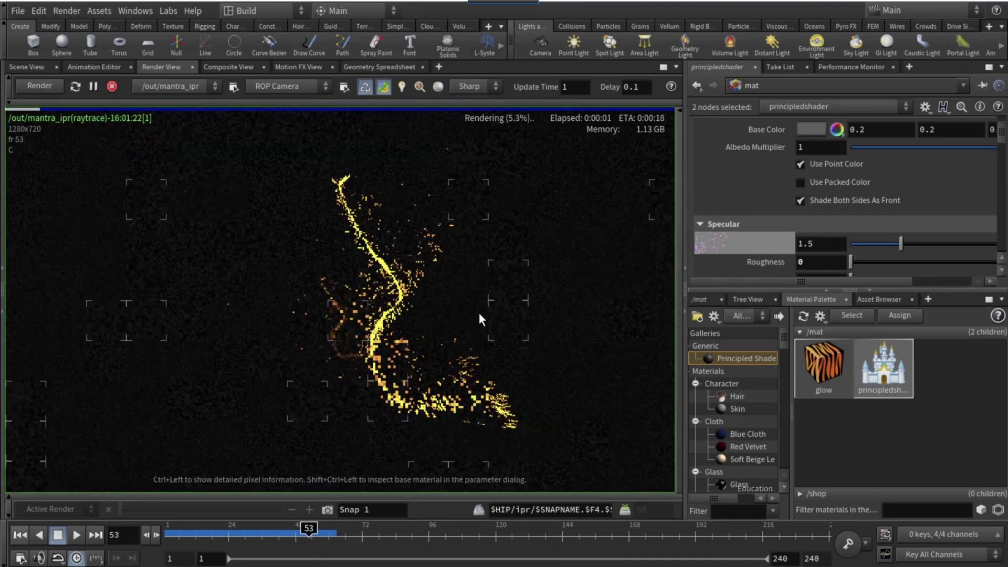
{"action": "left_click_drag", "start_coordinate": [901, 243], "coordinate": [972, 243]}
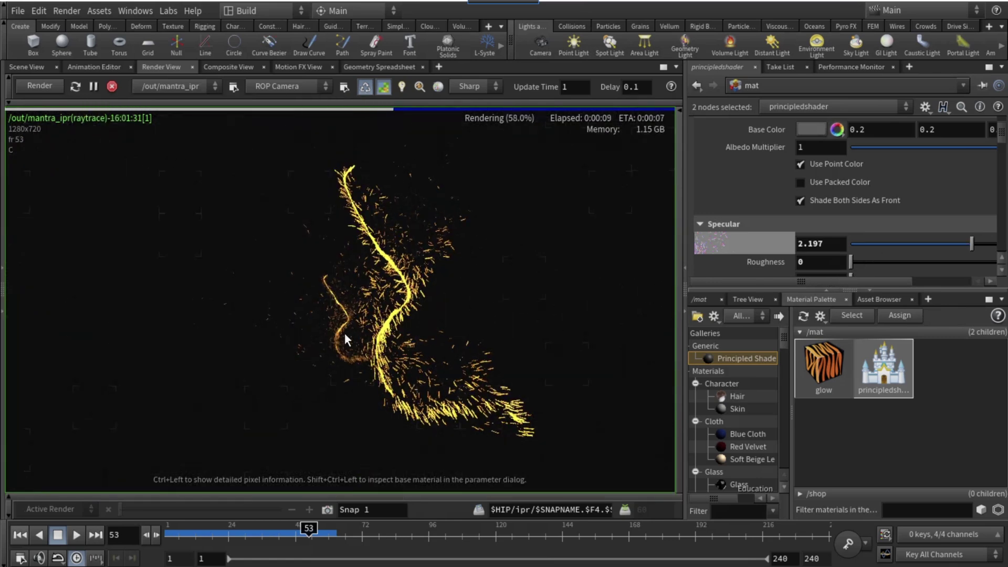
{"action": "scroll", "coordinate": [344, 333], "scroll_direction": "down", "scroll_amount": 1}
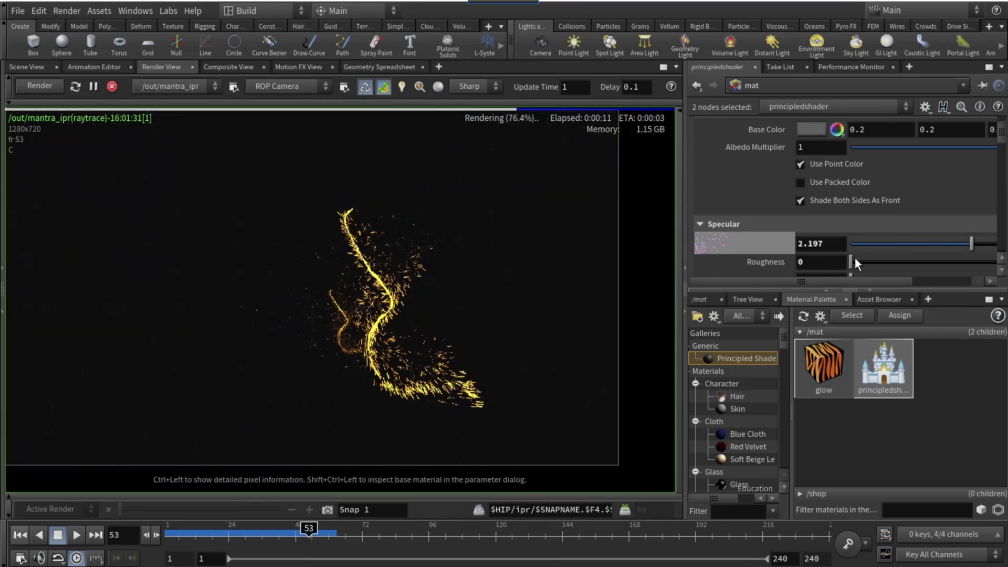
Raise the principled shader's roughness to 0.228 and inspect the backdrop's reflection in the render.
{"action": "left_click_drag", "start_coordinate": [851, 261], "coordinate": [896, 262]}
{"action": "scroll", "coordinate": [412, 363], "scroll_direction": "down", "scroll_amount": 1}
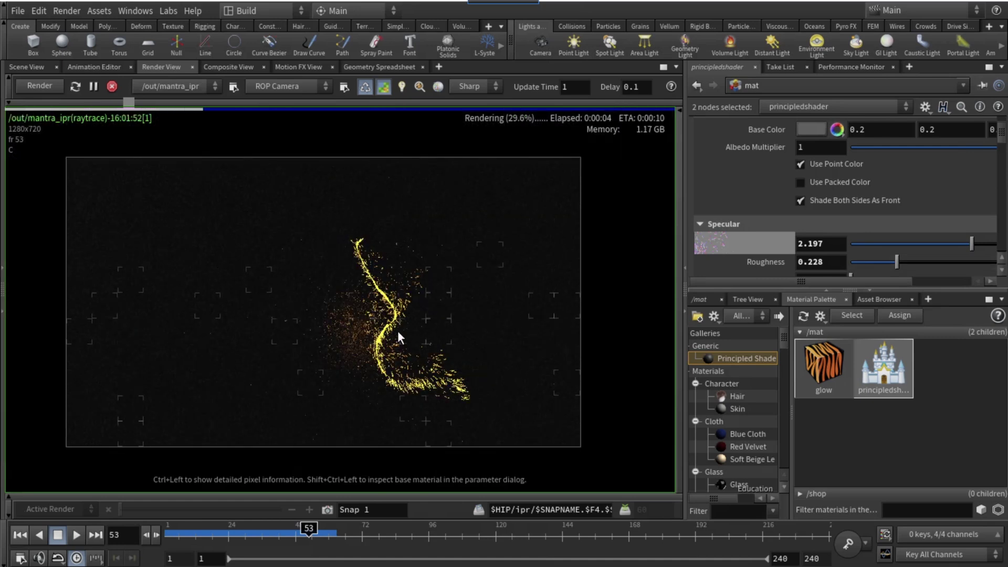
{"action": "scroll", "coordinate": [398, 329], "scroll_direction": "up", "scroll_amount": 2}
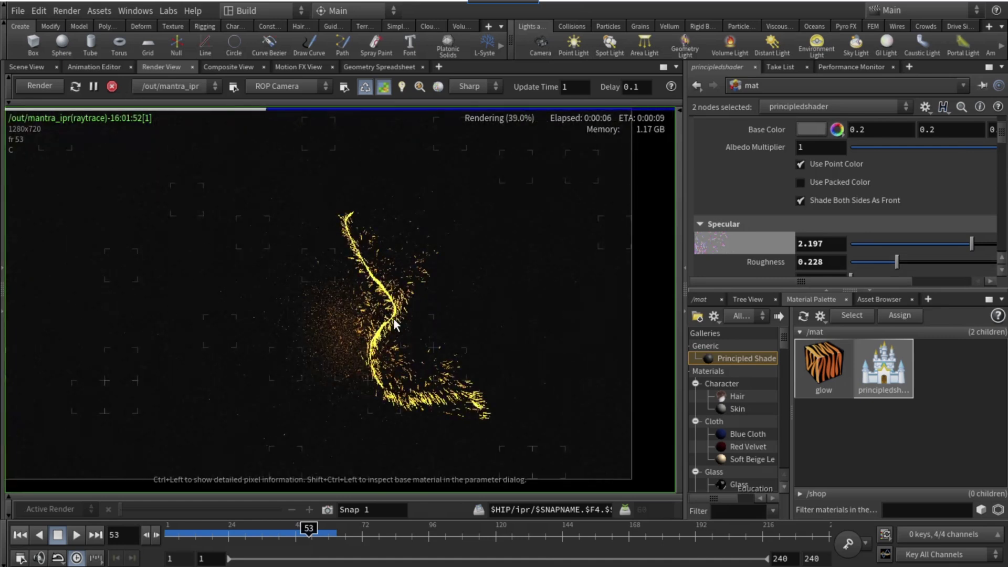
{"action": "scroll", "coordinate": [393, 319], "scroll_direction": "down", "scroll_amount": 1}
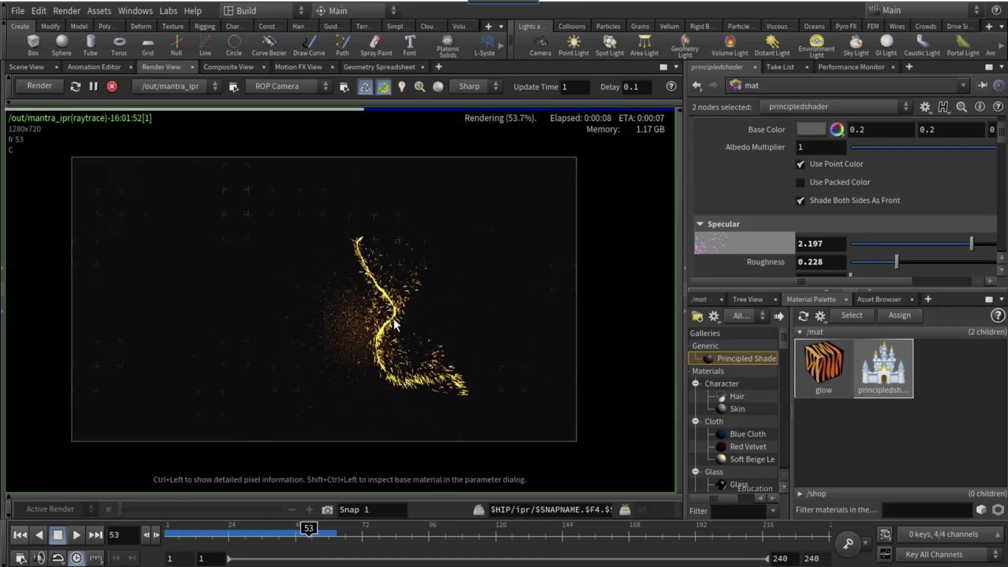
{"action": "scroll", "coordinate": [393, 319], "scroll_direction": "up", "scroll_amount": 1}
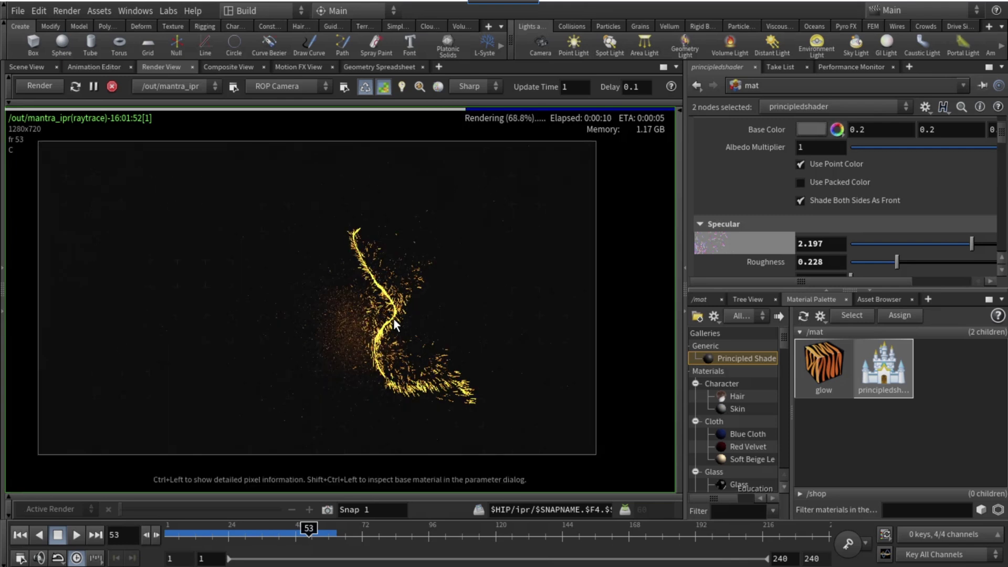
{"action": "scroll", "coordinate": [393, 319], "scroll_direction": "up", "scroll_amount": 1}
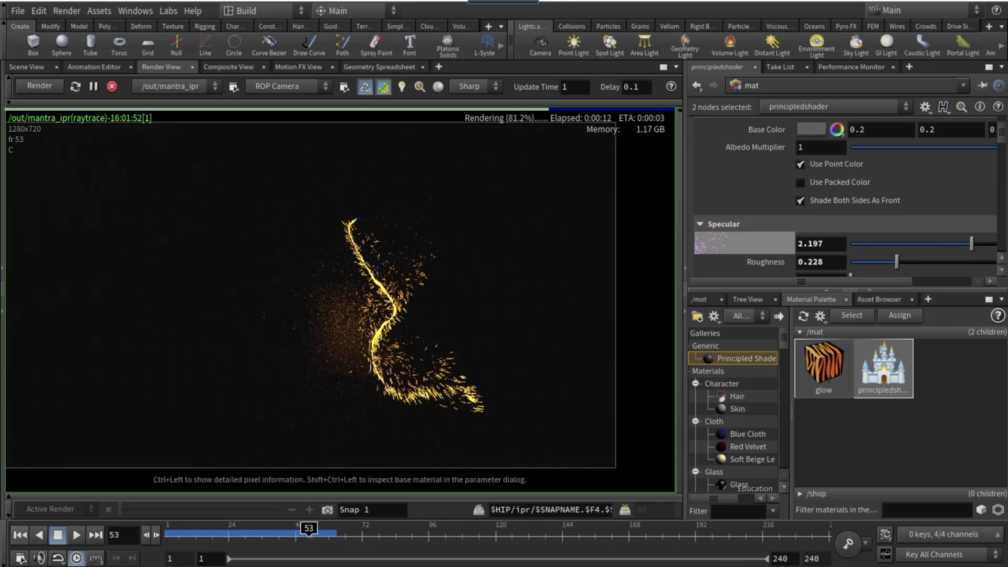